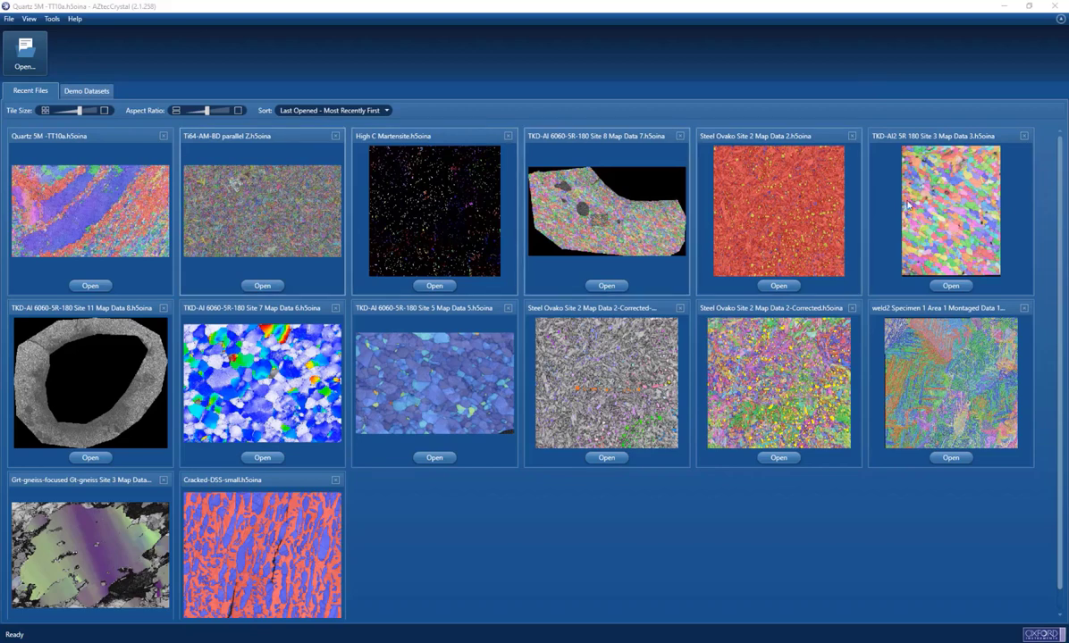
Browse the recent files and demo datasets, and open the Quartz 5M -TT10a project from the recent files.
mouse_move(331, 374)
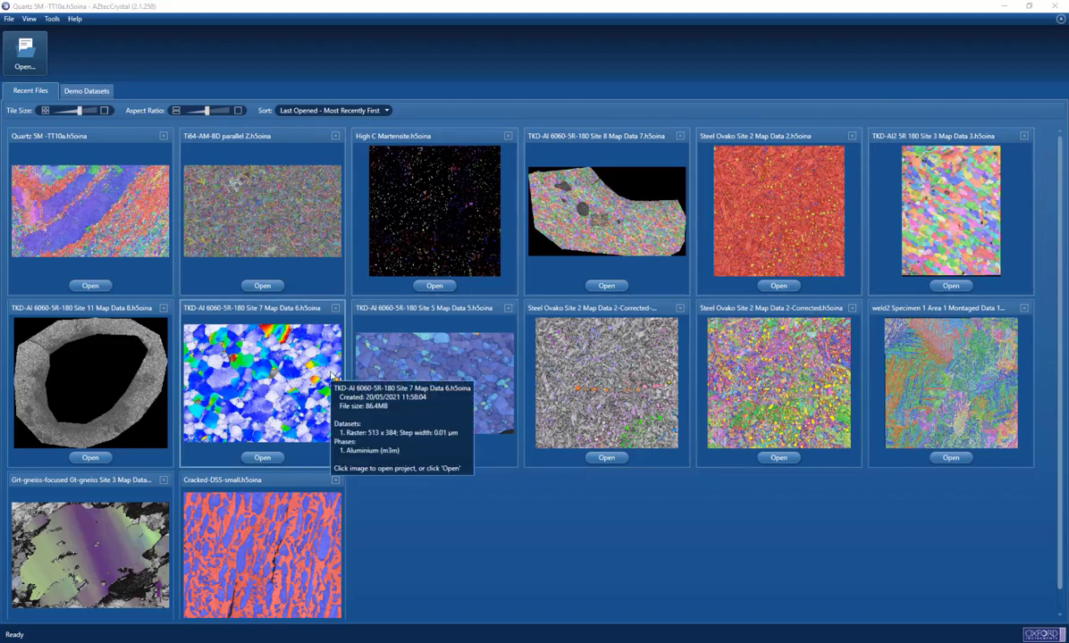
left_click(87, 91)
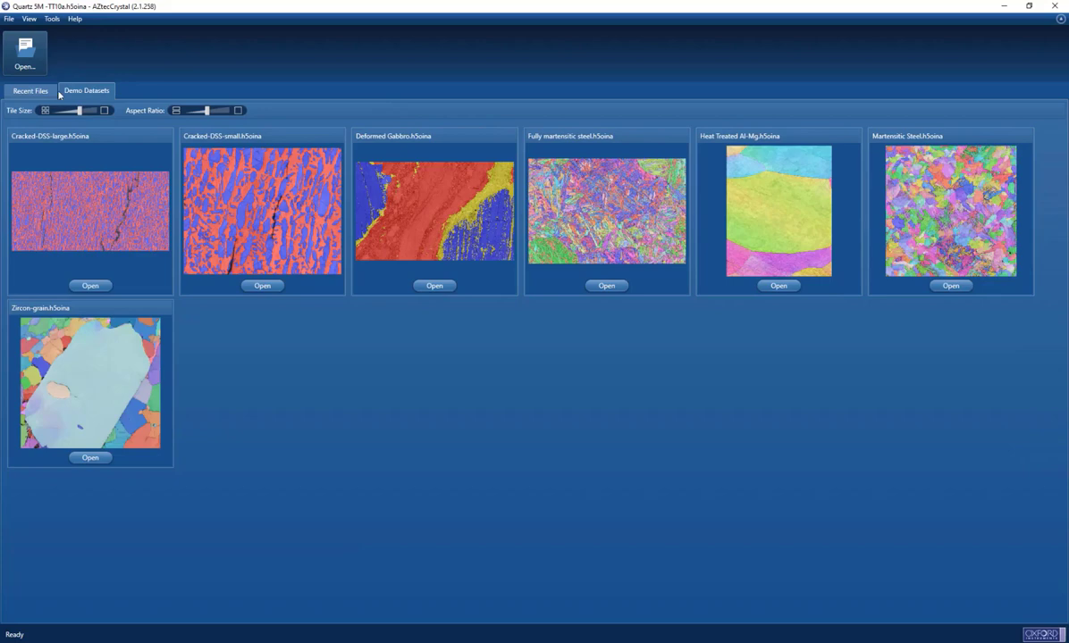
left_click(32, 92)
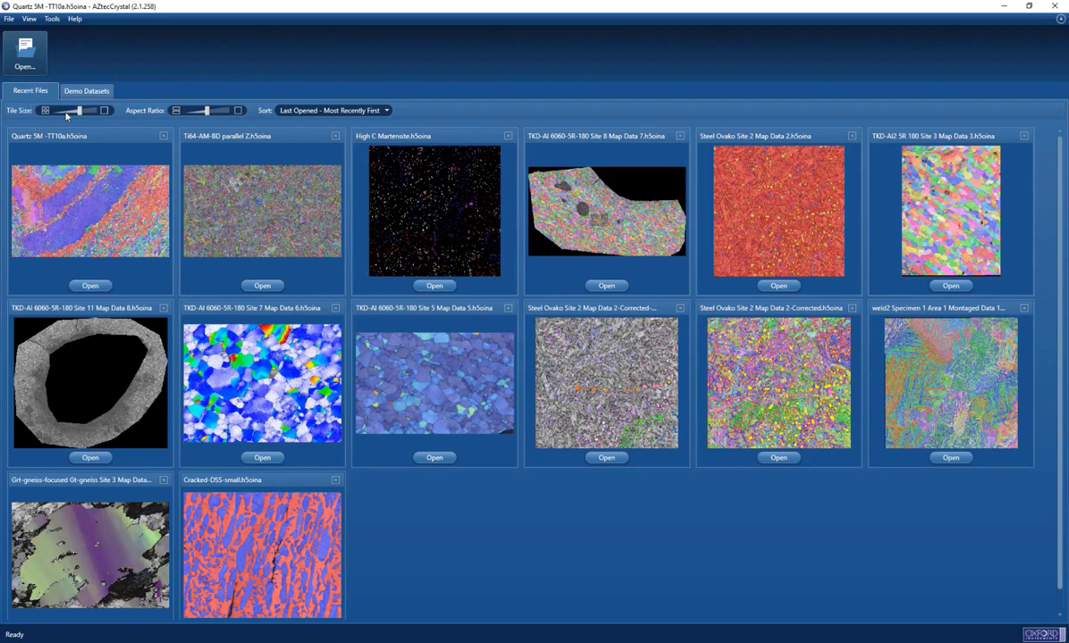
mouse_move(97, 212)
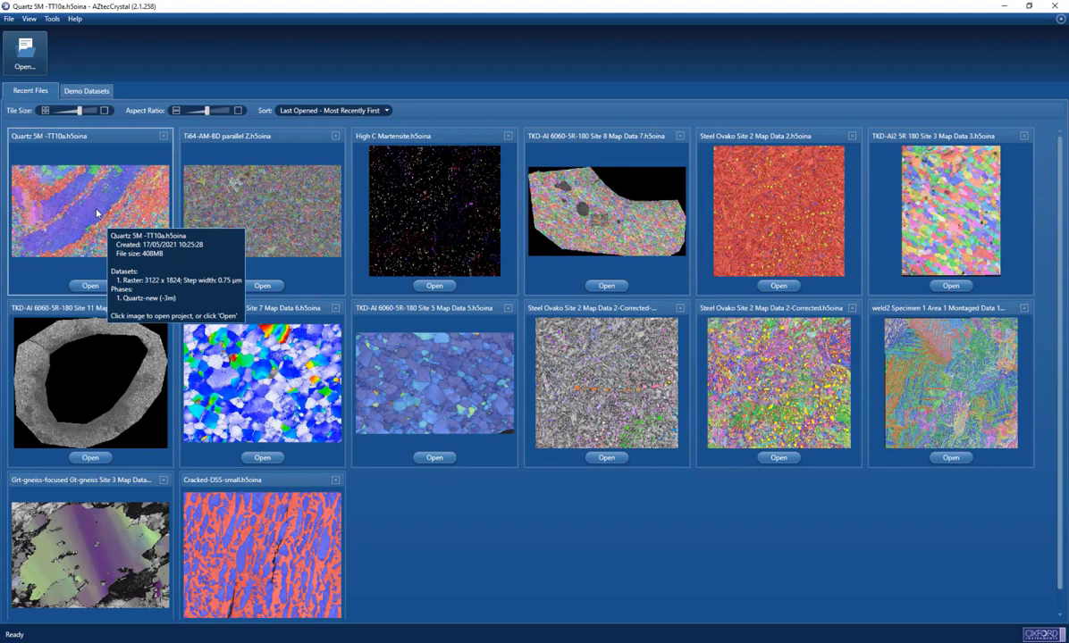
left_click(97, 213)
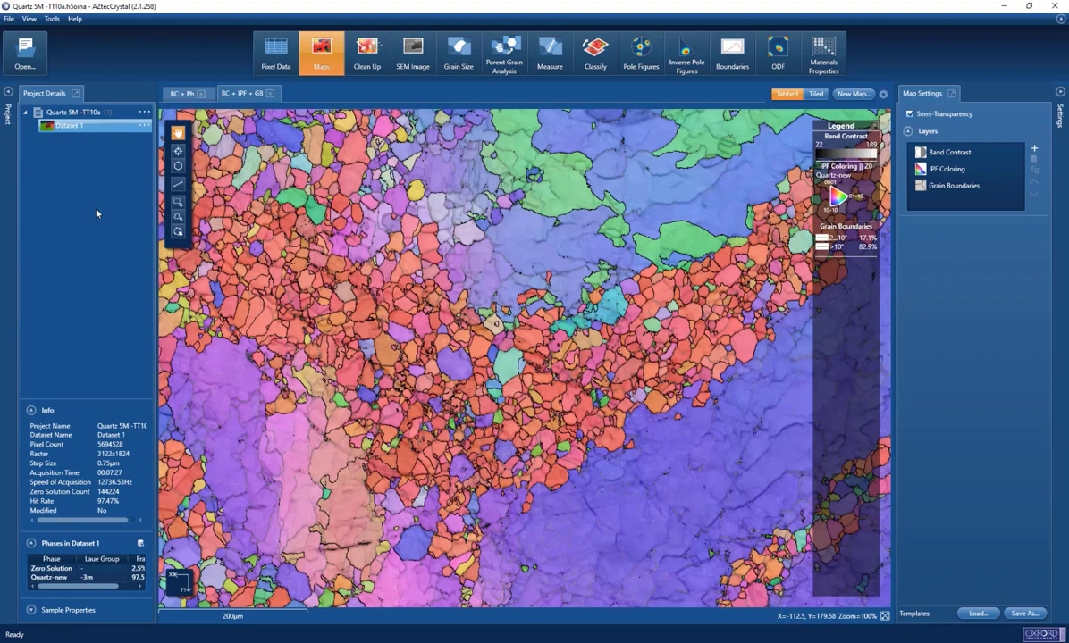
Fit the whole map to its window and widen the project details to read the full dataset info and phase fractions.
left_click(885, 616)
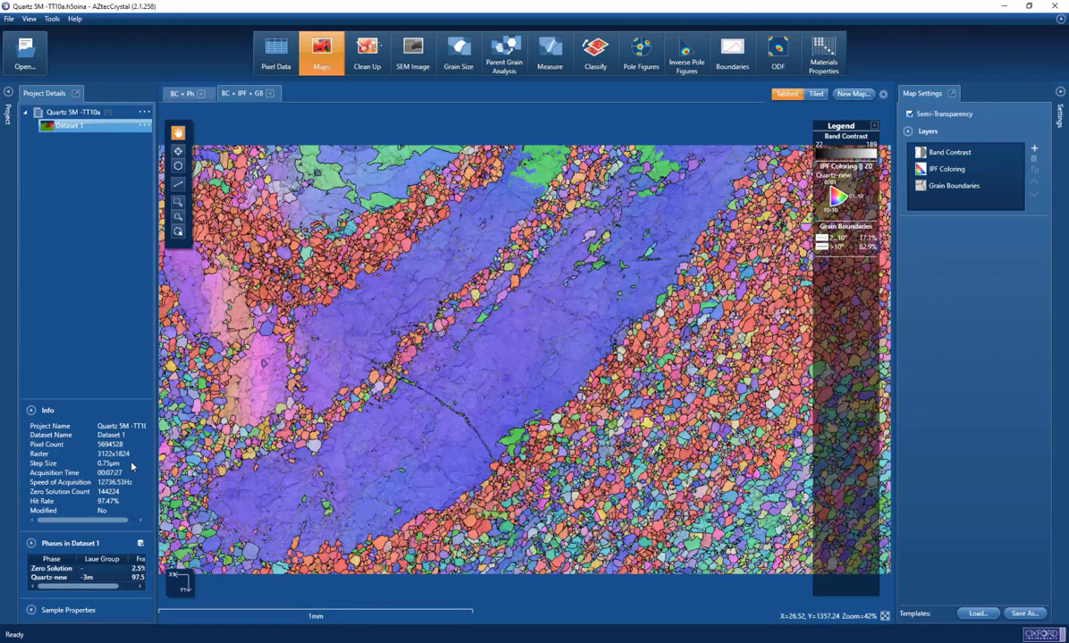
left_click_drag(158, 465, 167, 462)
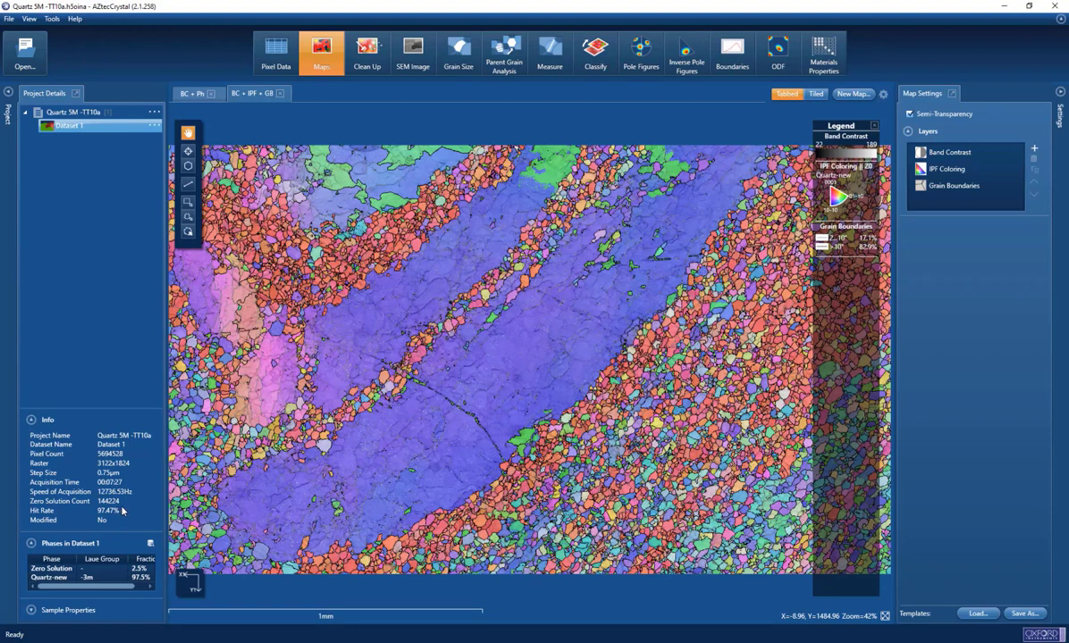
mouse_move(59, 584)
Show the forescatter SEM image without the maps and set its mixing to Channel Averaging, fitted to the window.
left_click(424, 56)
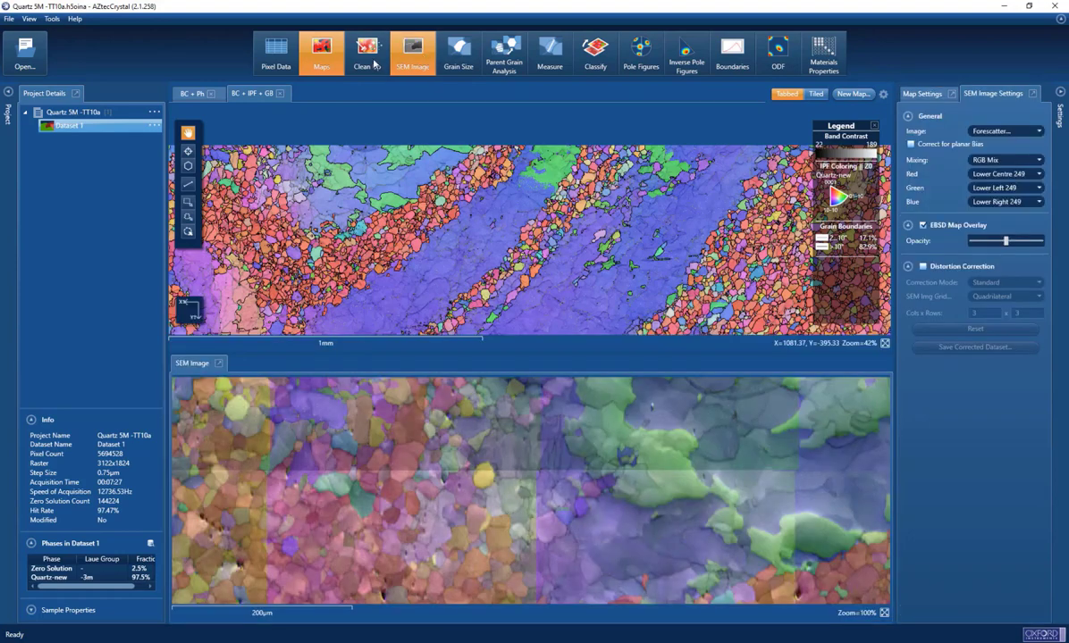
left_click(304, 61)
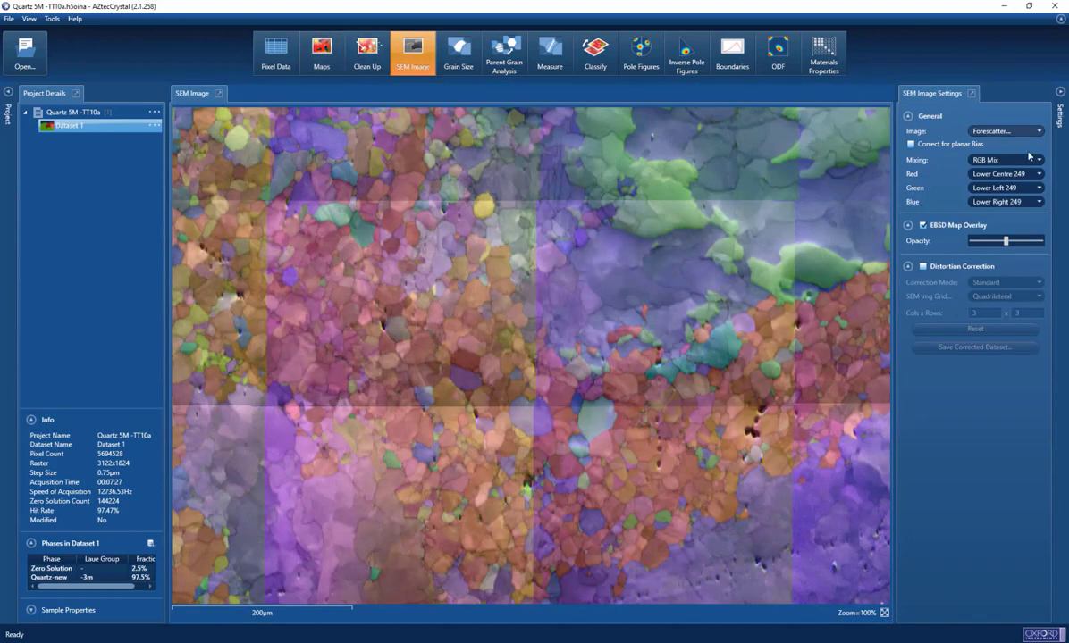
left_click(974, 158)
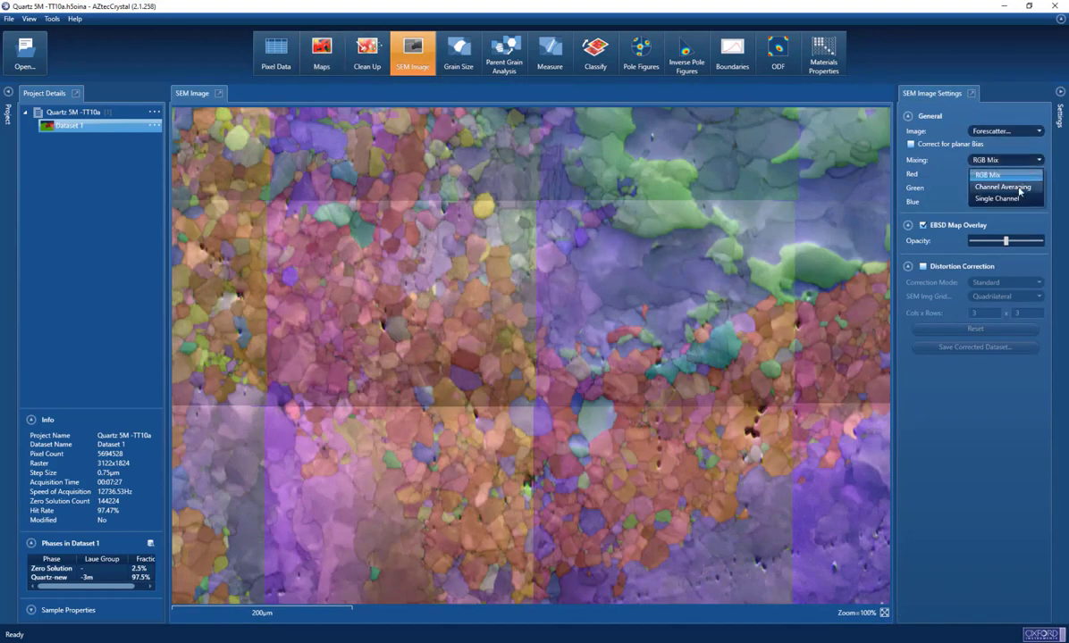
left_click(1020, 188)
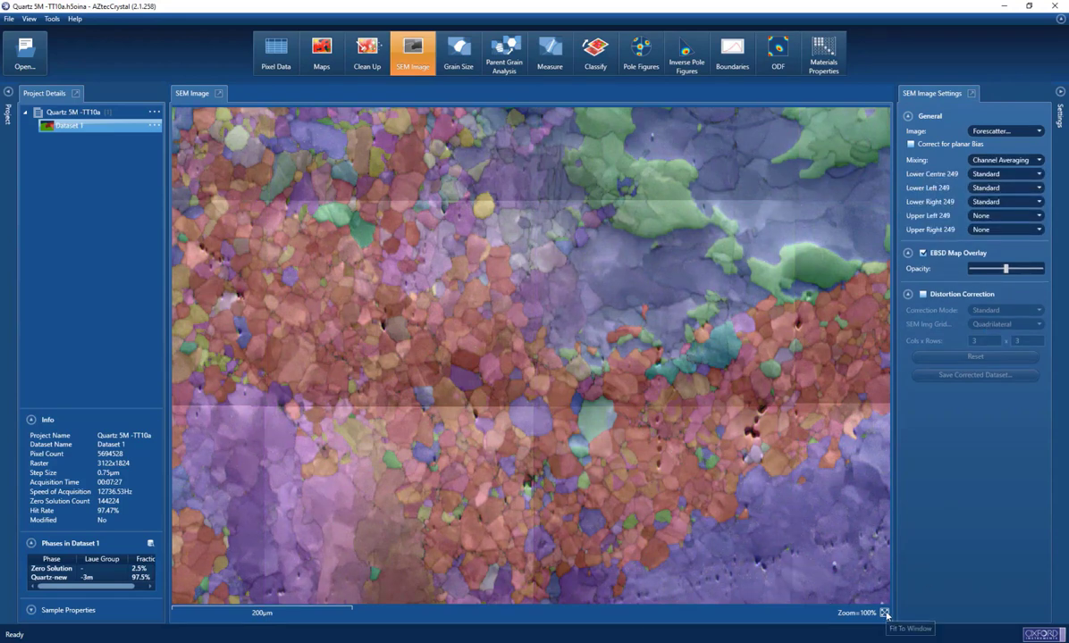
left_click(885, 614)
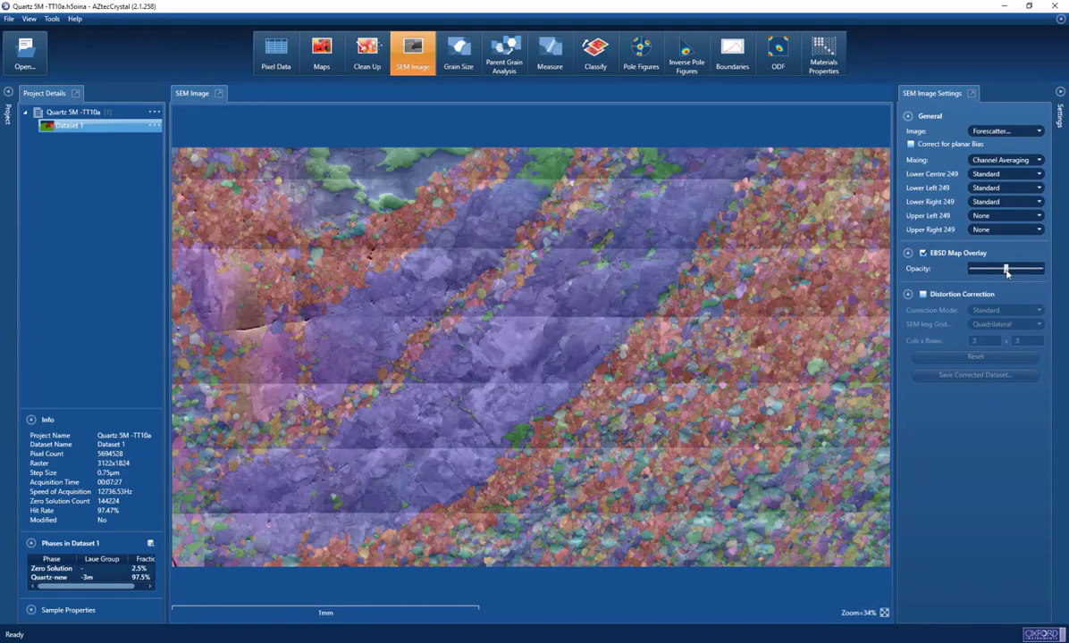
Vary the EBSD map overlay opacity down to zero to compare the underlying SEM image with the orientation colours.
left_click_drag(1007, 272, 961, 276)
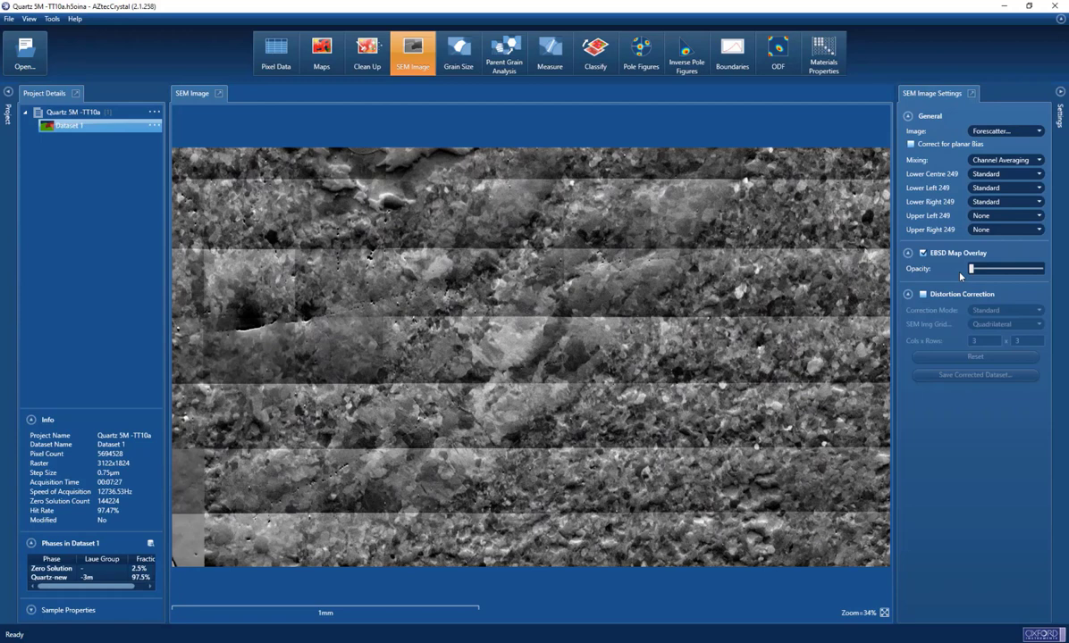
mouse_move(971, 269)
left_mouse_down()
mouse_move(1034, 267)
mouse_move(992, 268)
left_mouse_up()
left_click_drag(996, 267, 975, 255)
Return to the EBSD map alone and examine the grain interiors and boundaries in the fine-grained region.
left_click(338, 61)
left_click(413, 62)
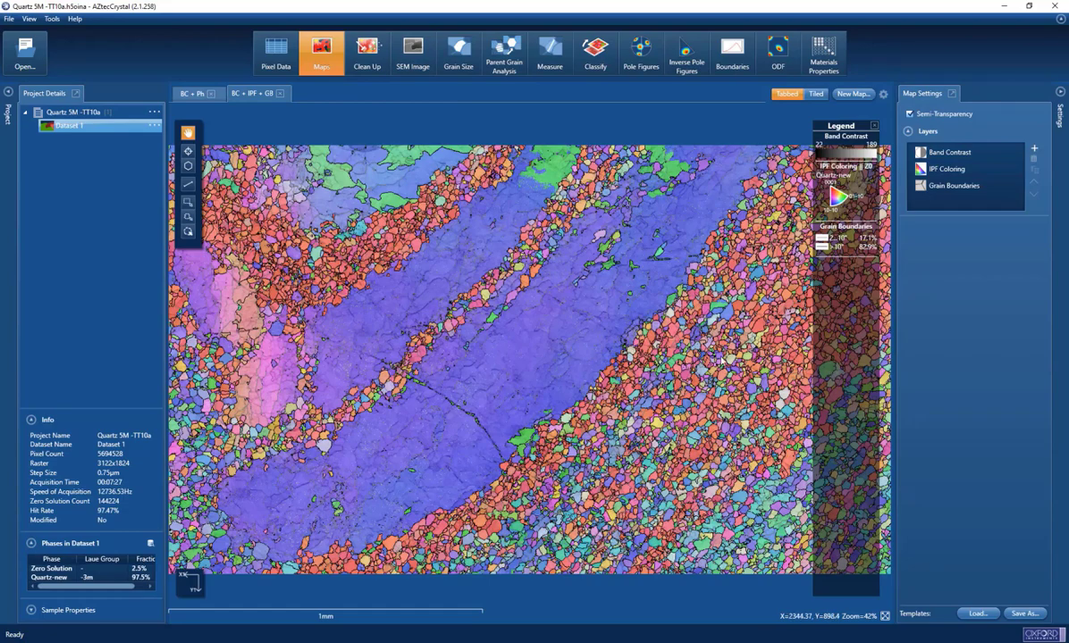
scroll(678, 330, "up", 3)
scroll(677, 331, "up", 5)
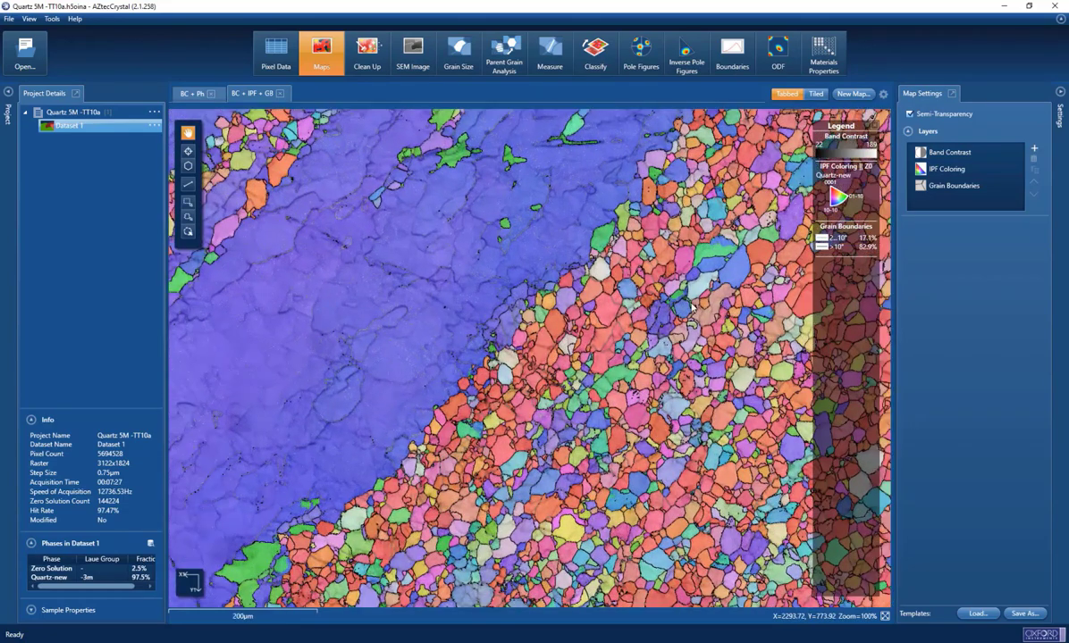
scroll(686, 340, "up", 3)
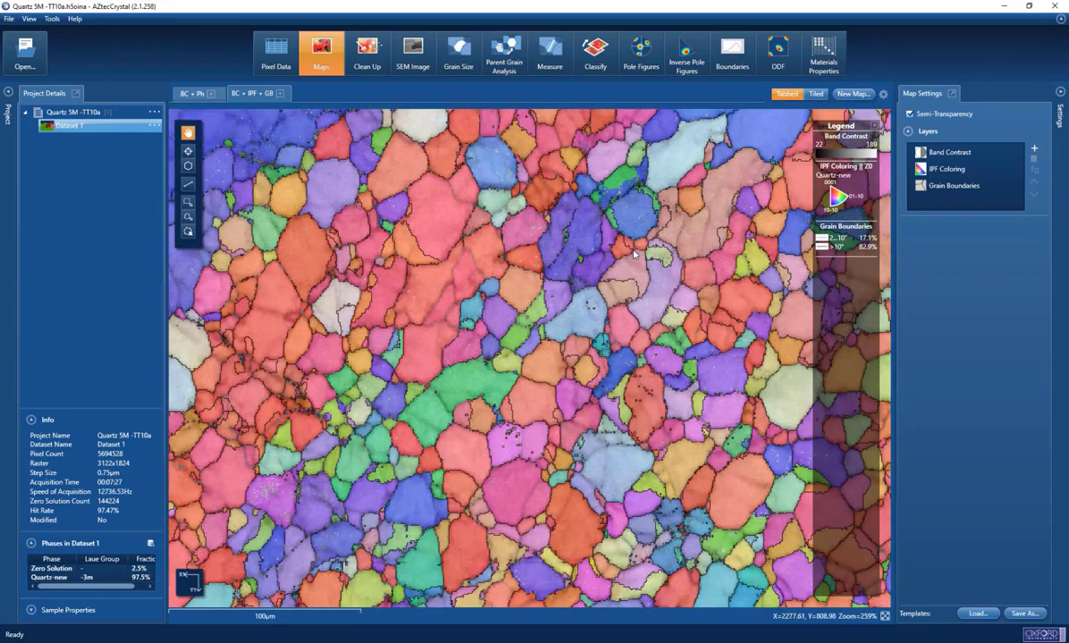
left_click_drag(597, 229, 573, 310)
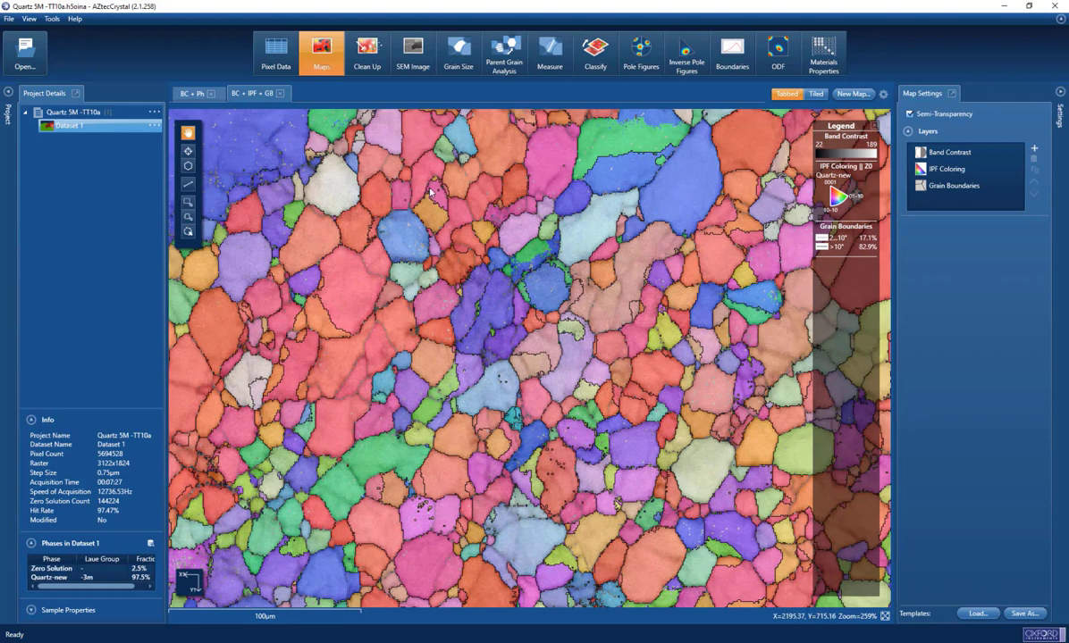
scroll(380, 516, "down", 5)
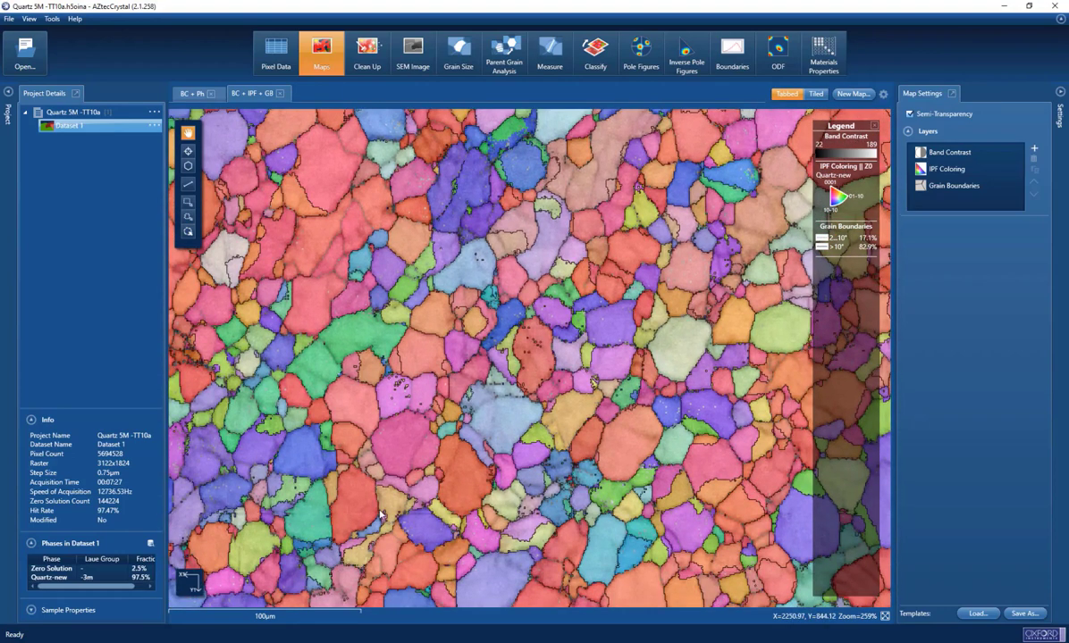
scroll(376, 395, "up", 5)
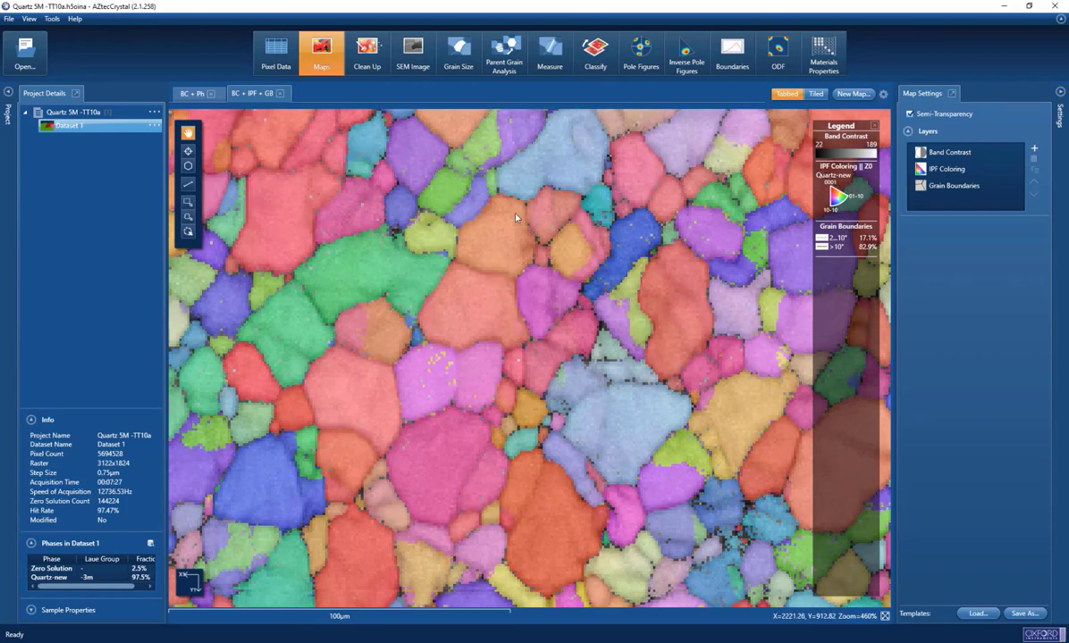
scroll(516, 217, "down", 4)
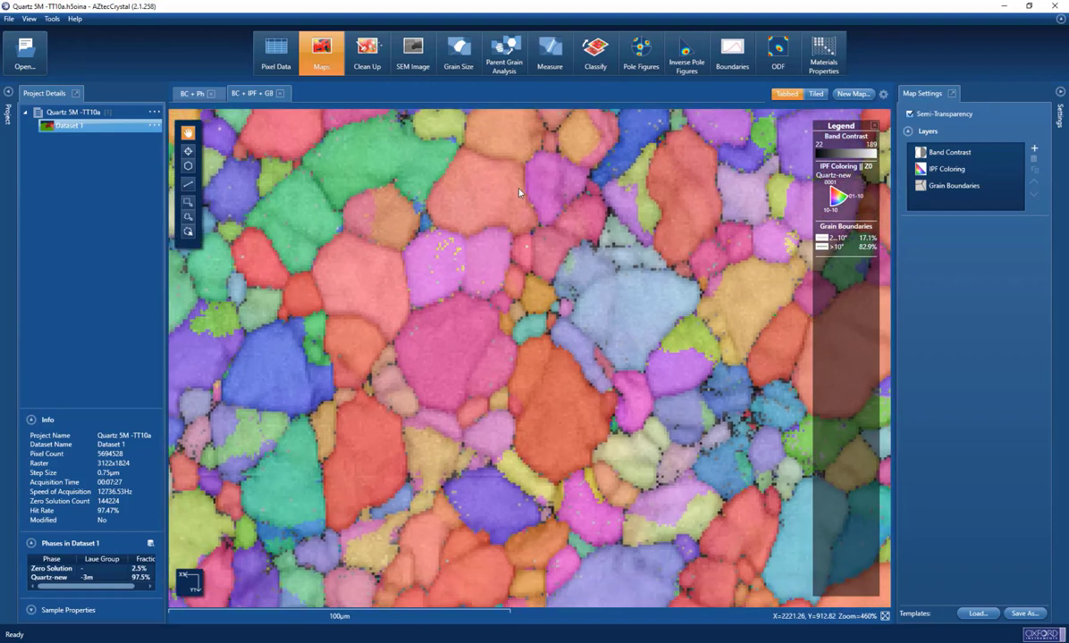
Measure the disorientation between a speckled pink grain and one of its yellow speckles, and append it to Pseudo-Symmetry Removal.
left_click(552, 62)
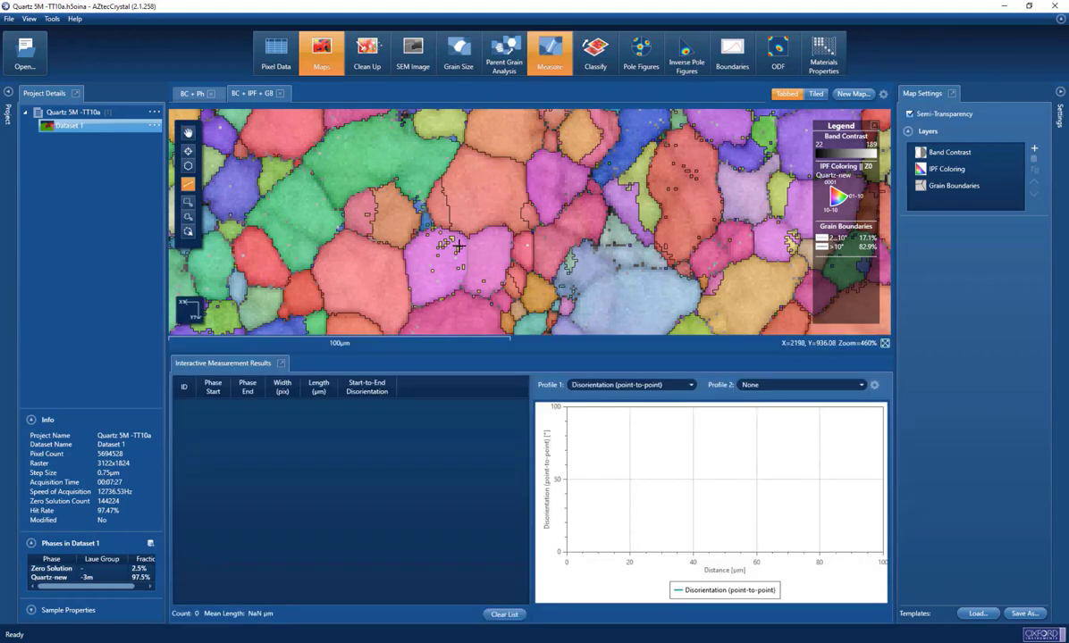
left_click_drag(443, 329, 438, 334)
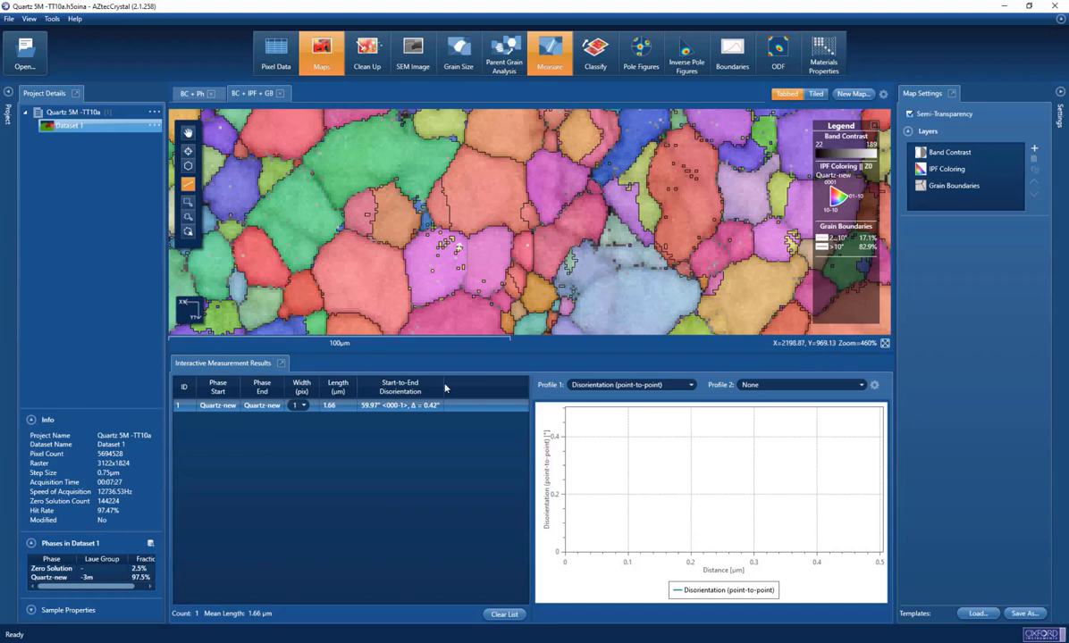
right_click(387, 406)
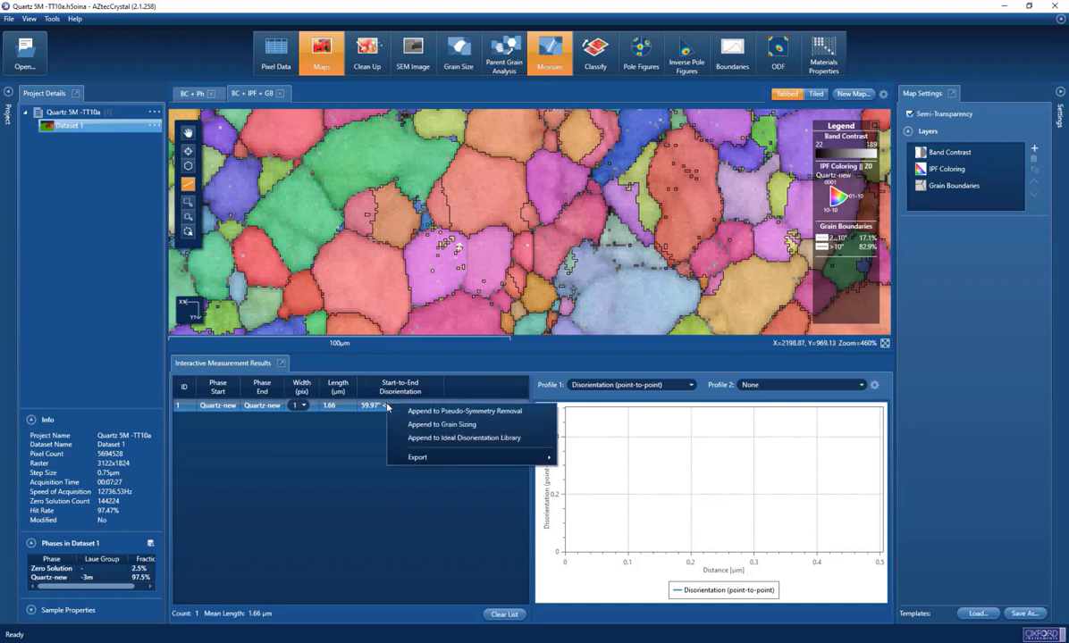
left_click(435, 412)
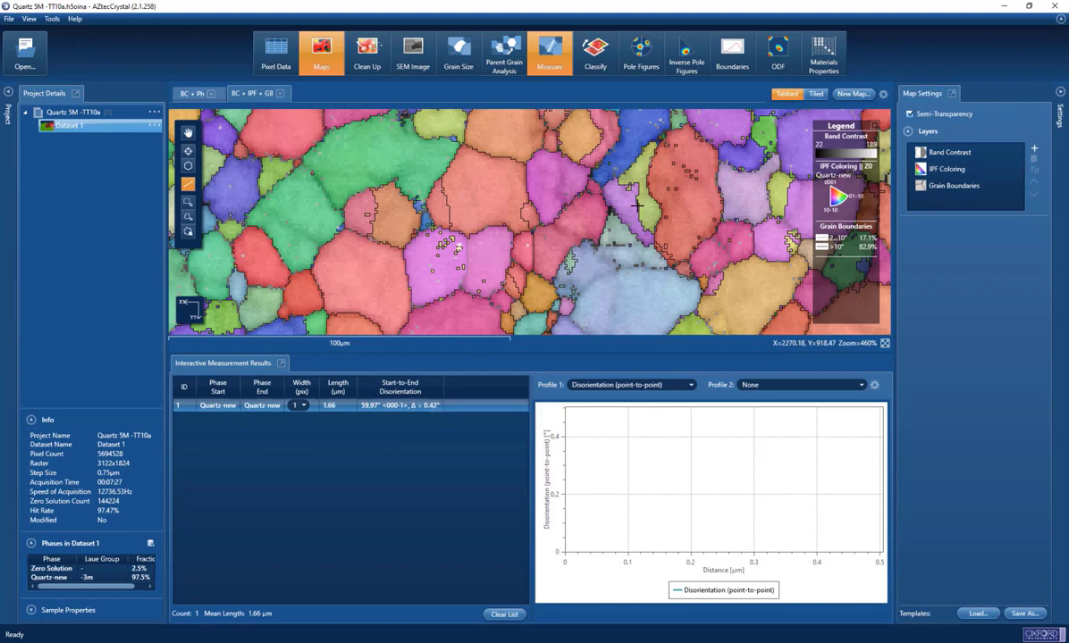
Measure the disorientation across two more intragranular boundaries, in the purple-green grain and the pink-orange grain, and close the measurement view.
left_click_drag(628, 300, 632, 304)
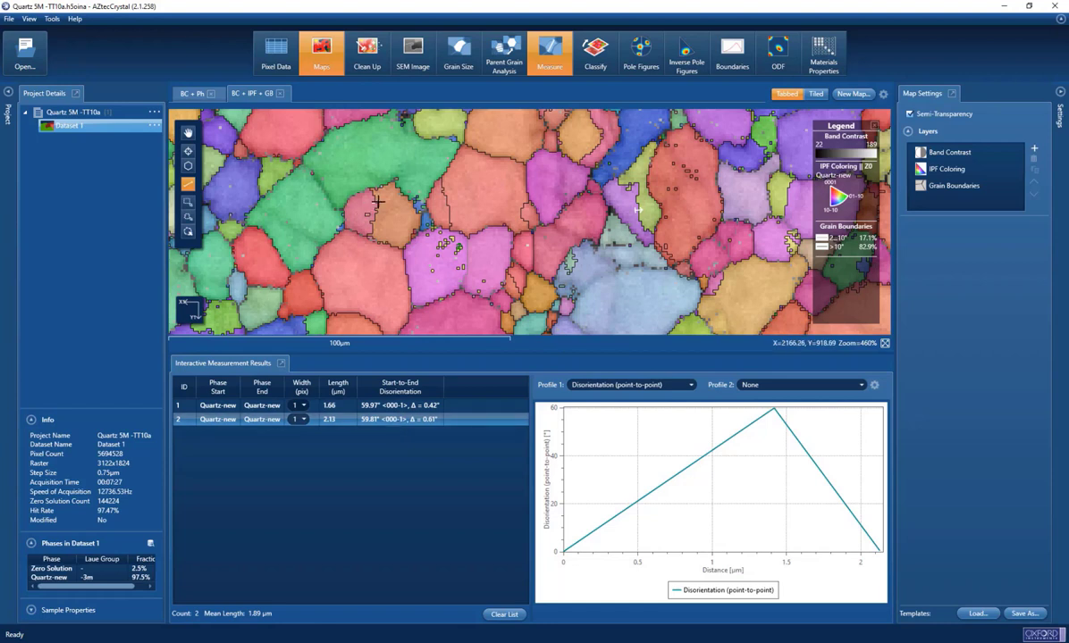
left_click_drag(371, 203, 377, 199)
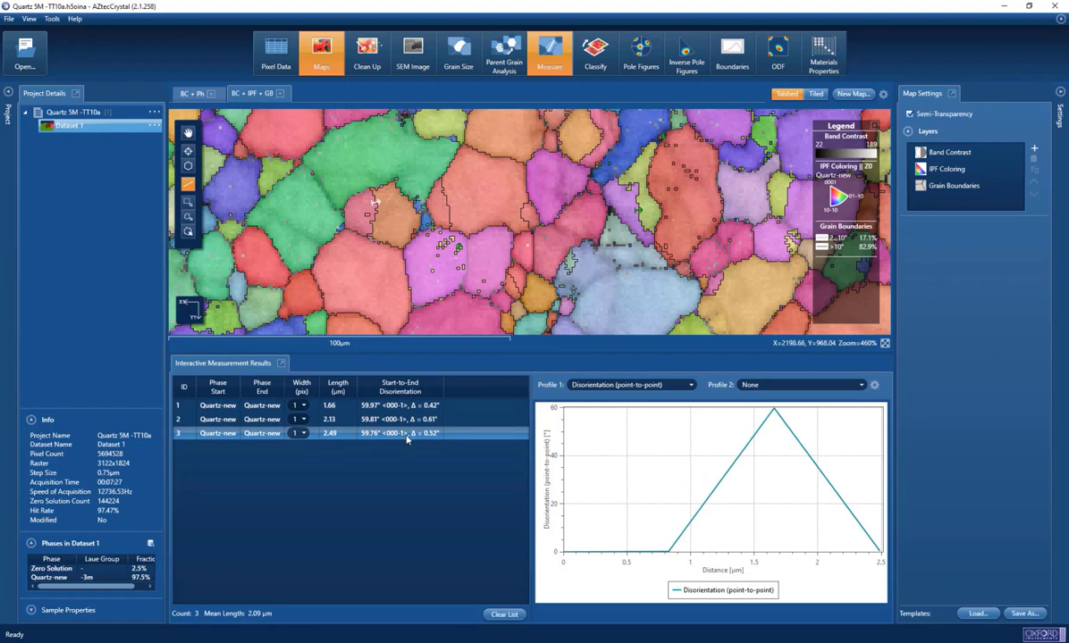
left_click(552, 66)
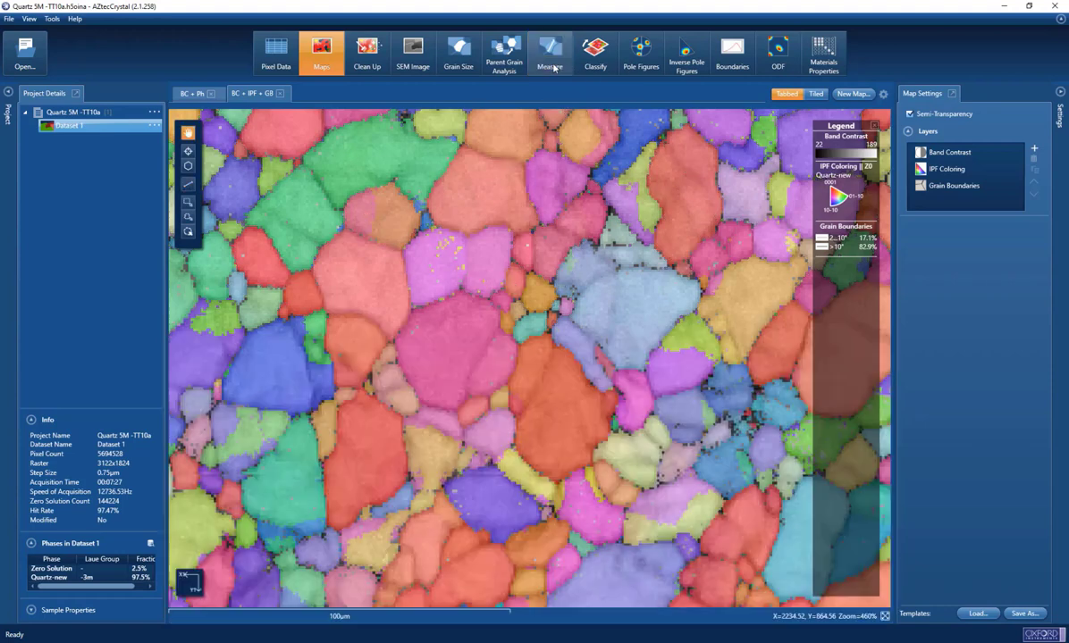
Add a Special Boundaries layer to the map with a red Quartz-new boundary of 60° about <0001> and 5° deviation.
left_click(1035, 153)
left_click(960, 467)
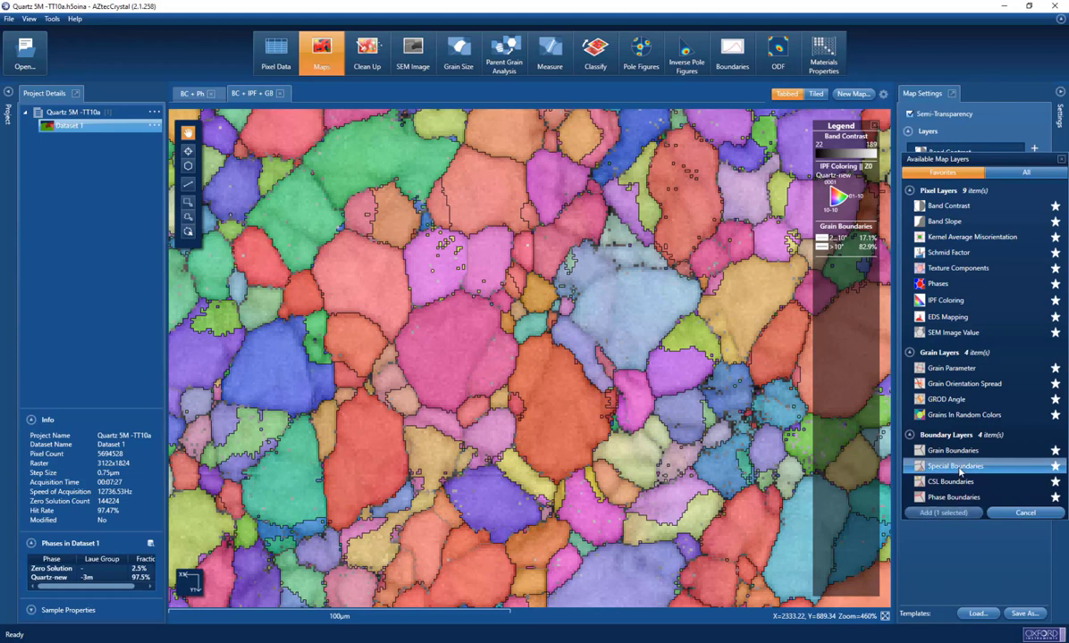
left_click(944, 513)
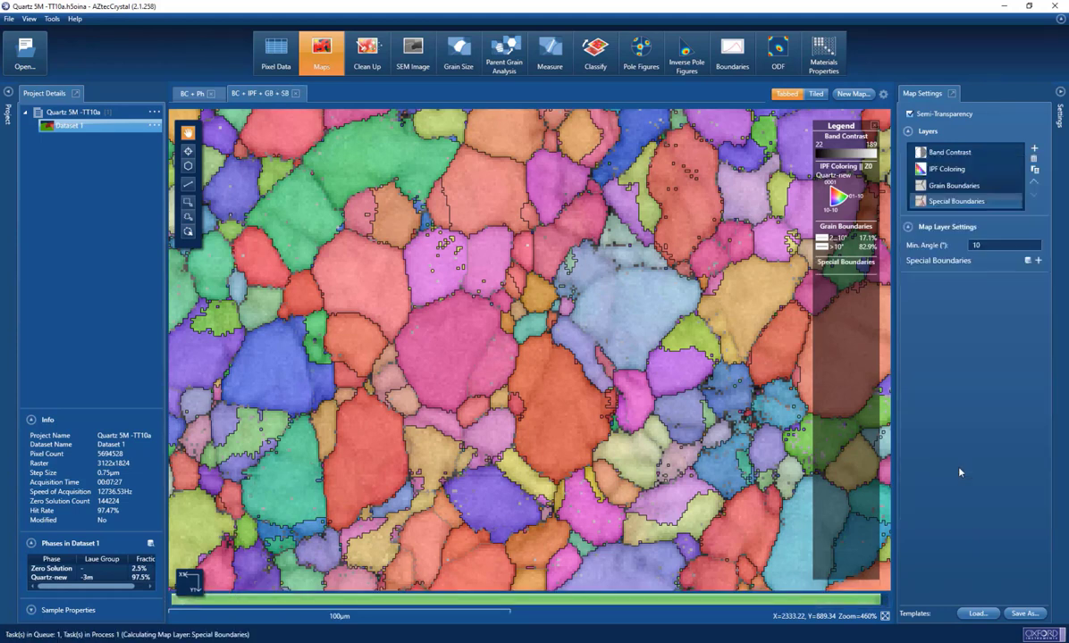
left_click(1039, 261)
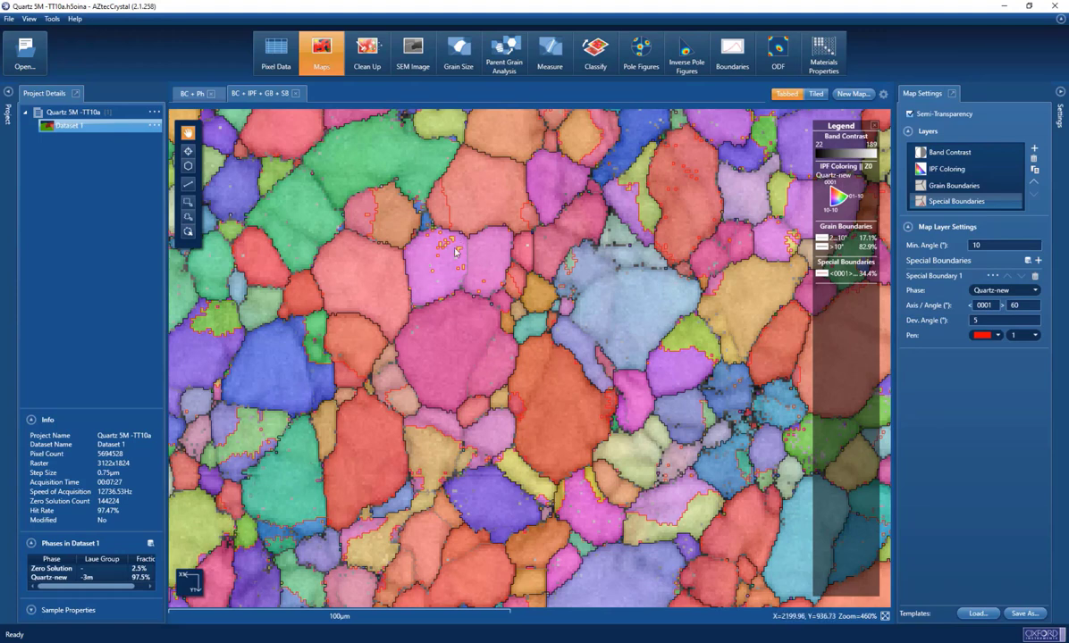
Run Auto-Clean Up on the selected dataset to fill in its zero solutions.
left_click(368, 56)
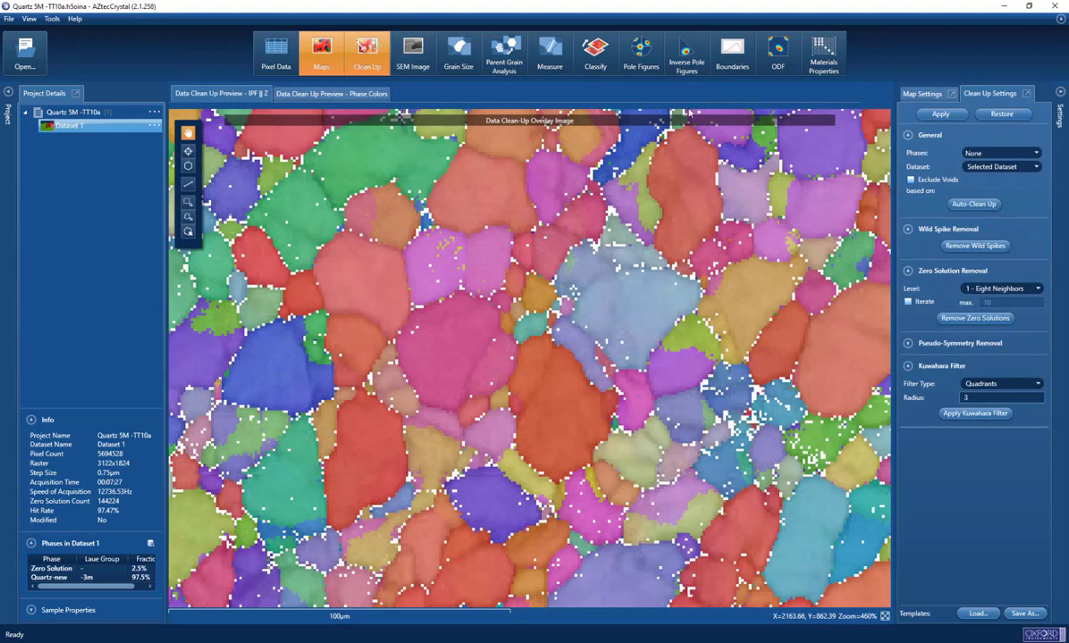
left_click(979, 205)
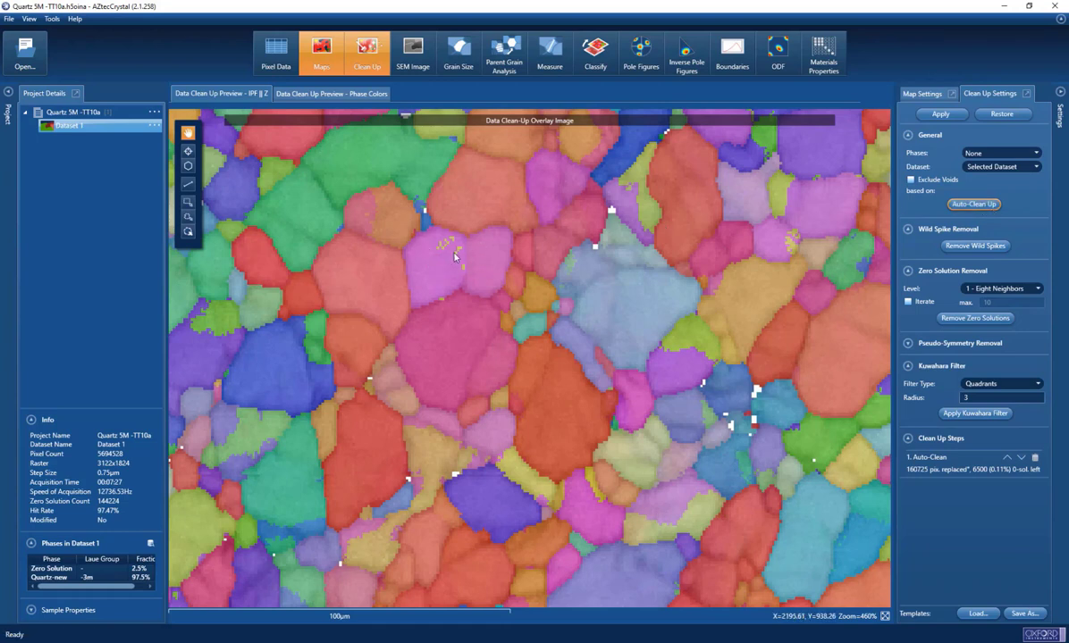
Remove pseudo-symmetries for the Quartz-new 60° <000-1> rotation with a maximum pixel area of 10, and apply the clean-up to the dataset.
left_click(915, 345)
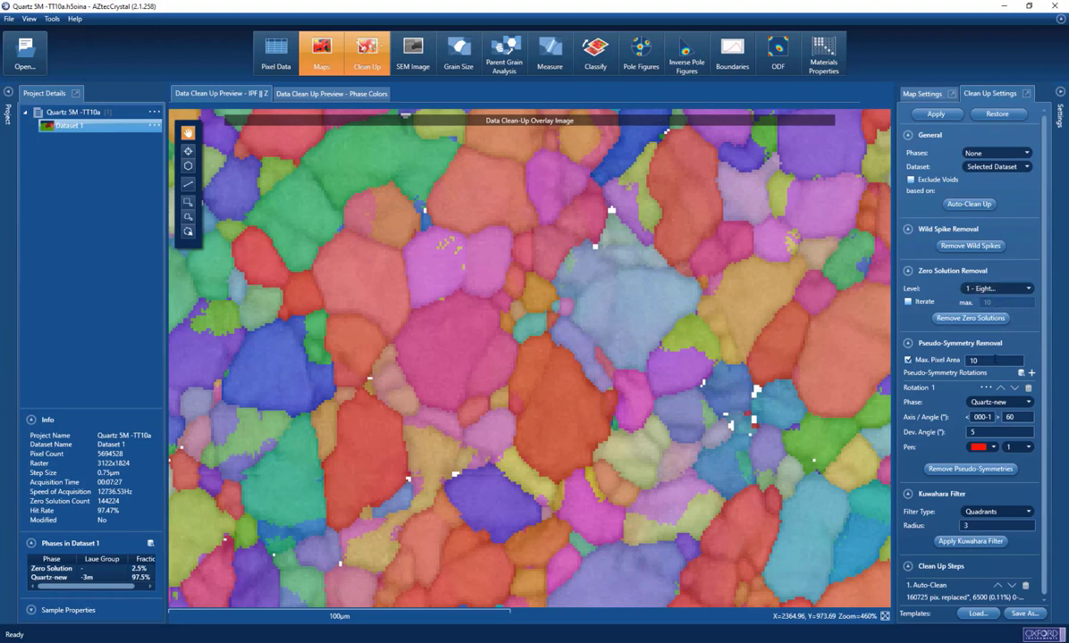
left_click(987, 470)
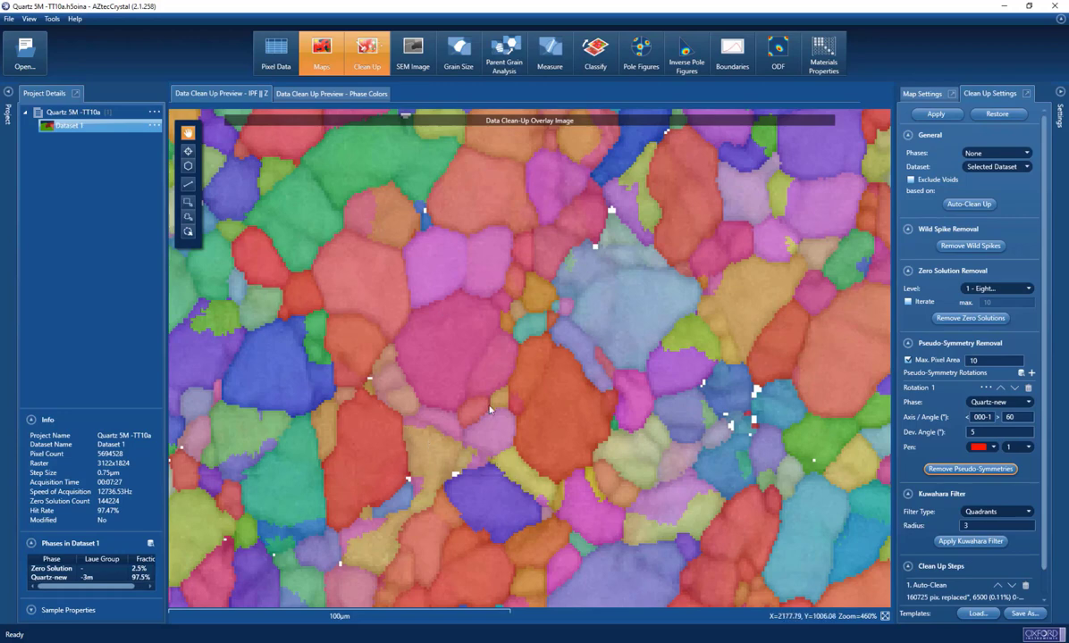
left_click(934, 115)
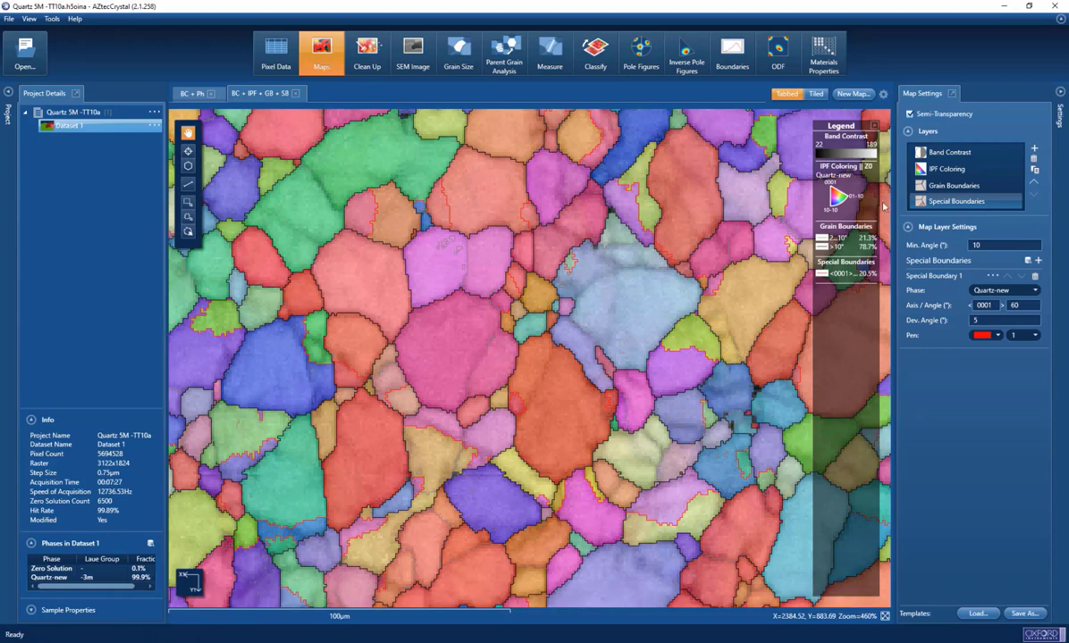
Fit the whole map in view, run grain sizing on the selected dataset with a 10° threshold, and check the phase and pixel count filters.
scroll(657, 210, "down", 3)
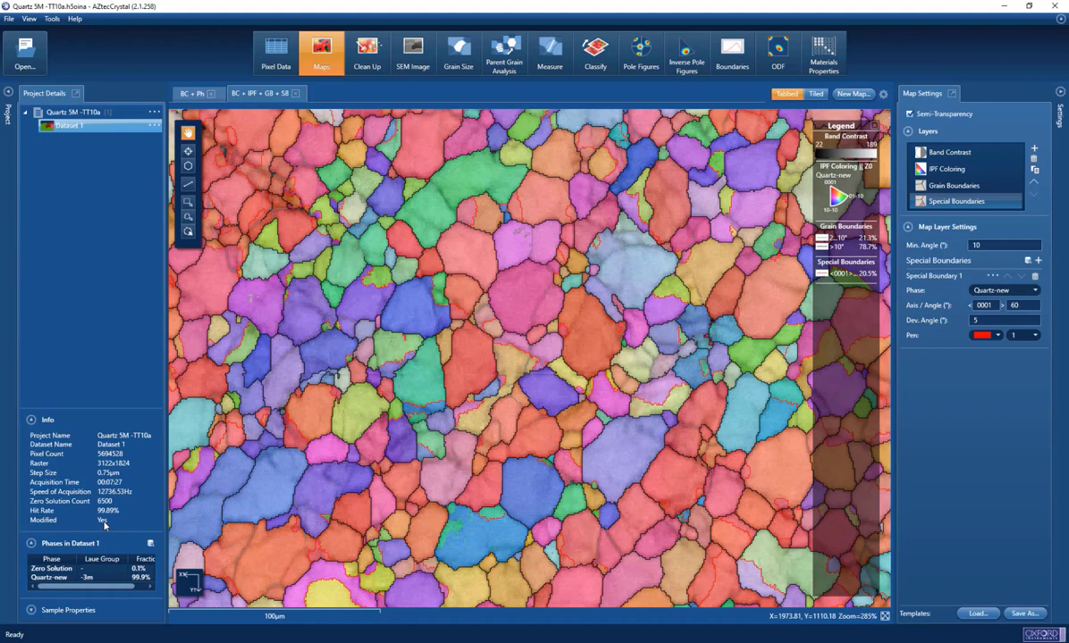
left_click(885, 615)
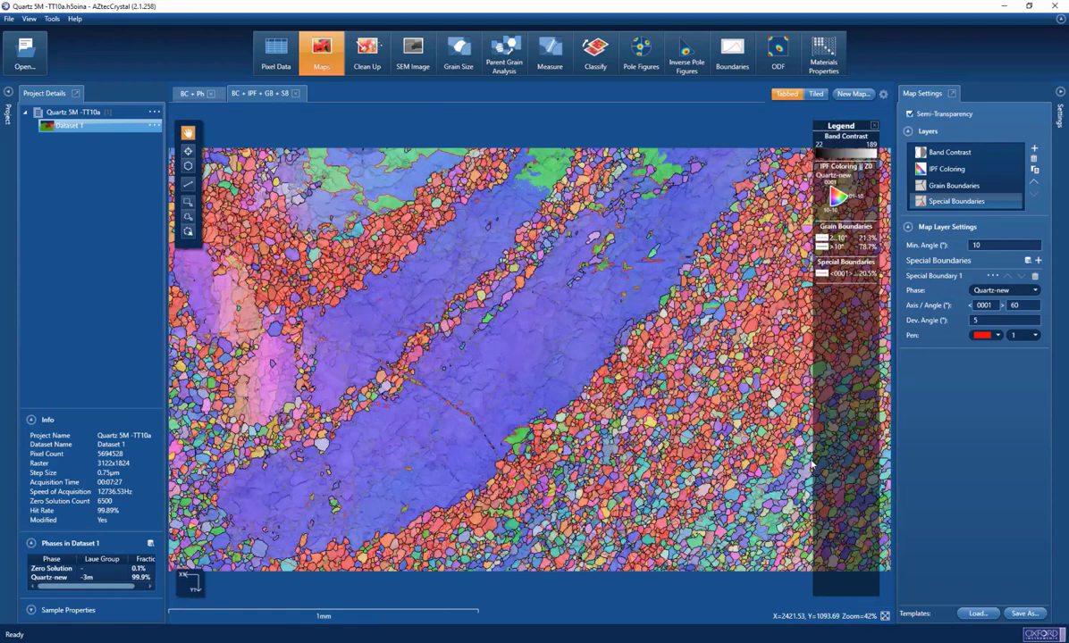
left_click(460, 55)
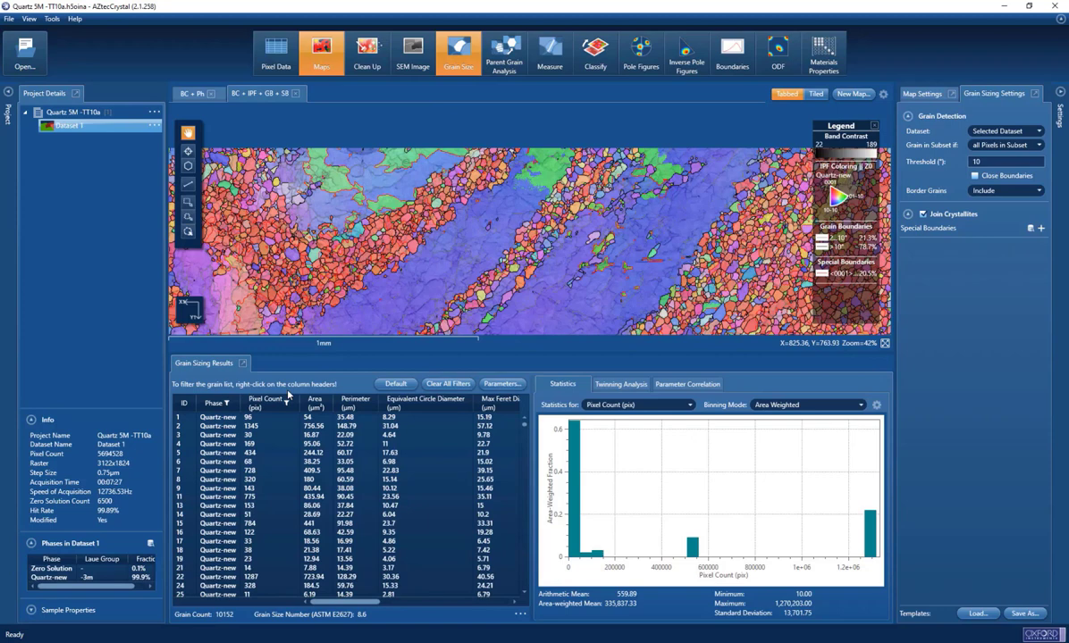
left_click(227, 404)
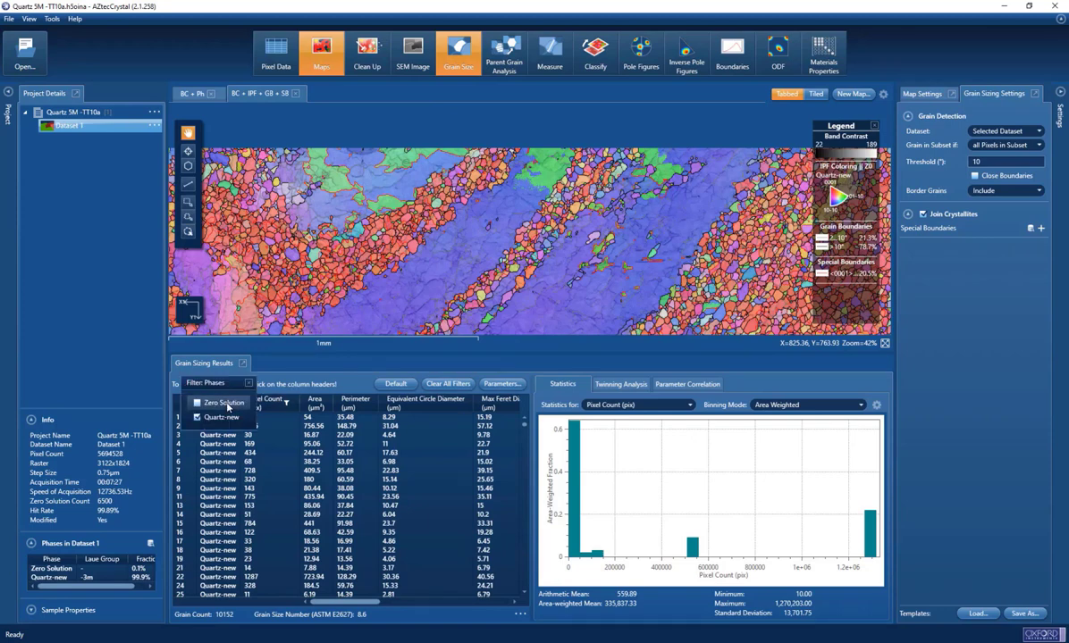
left_click(286, 405)
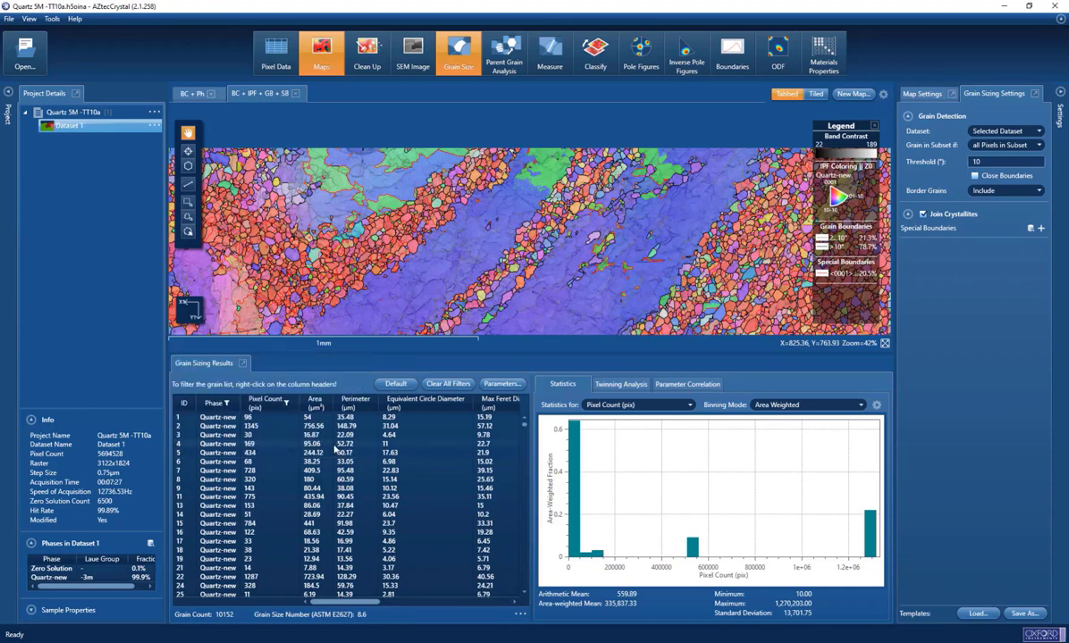
Pick individual grains on the map, including the upper green grain, the large purple grain and a small green inclusion, to inspect their grain list entries.
left_click(189, 166)
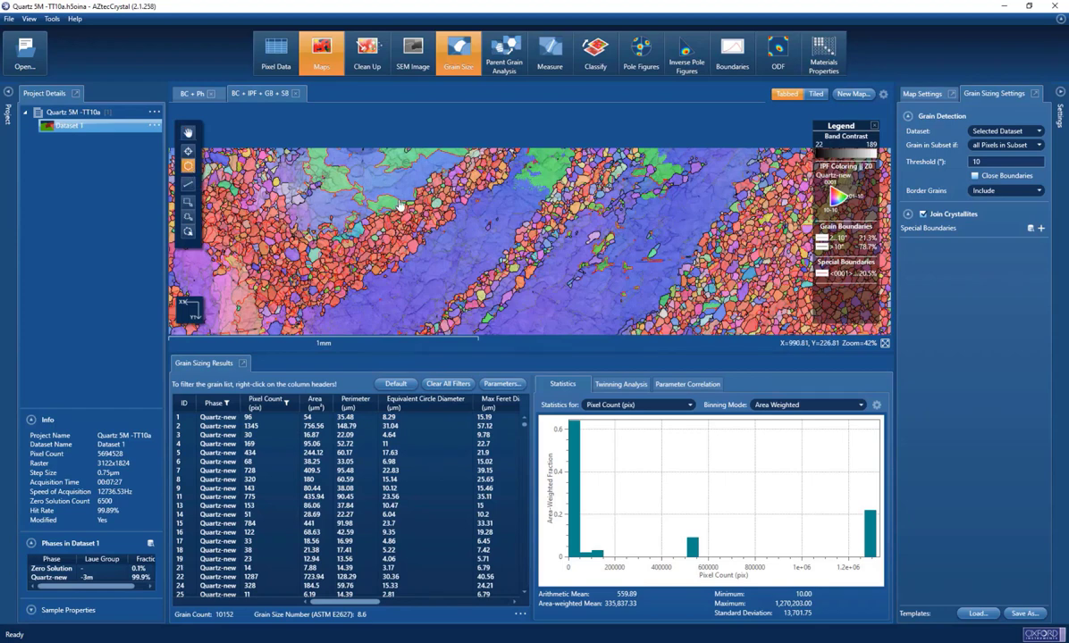
left_click(336, 185)
left_click(375, 154)
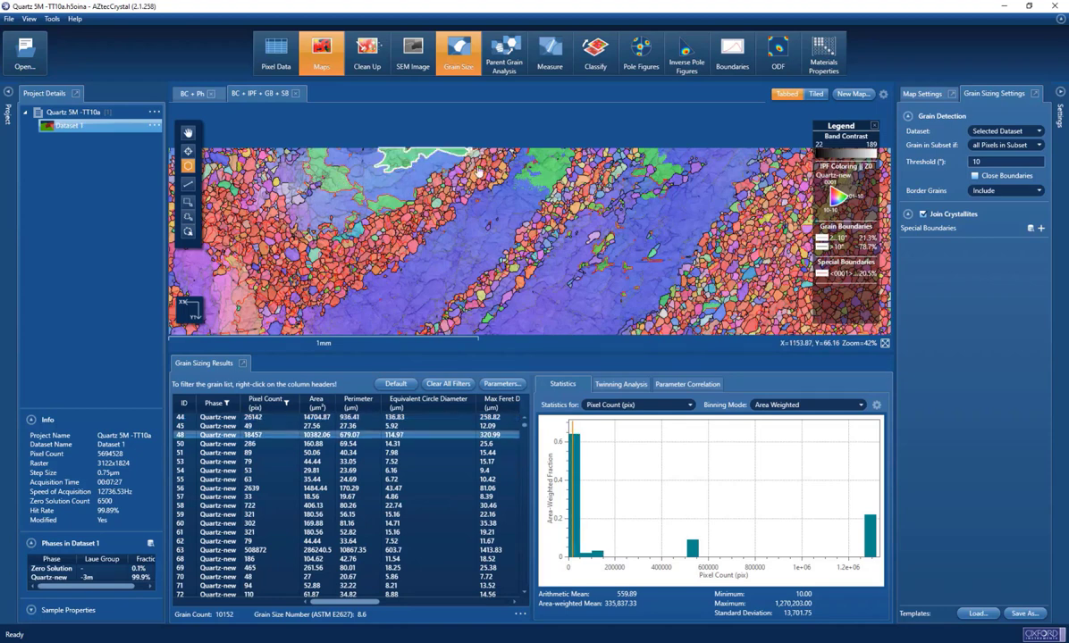
left_click(617, 167)
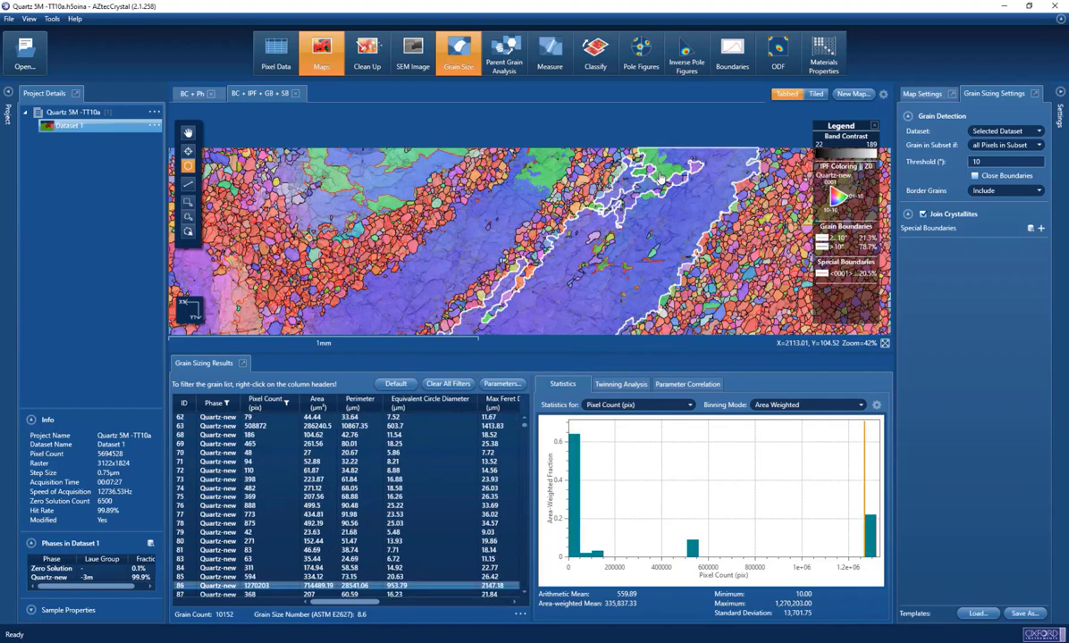
left_click(601, 268)
left_click(605, 265)
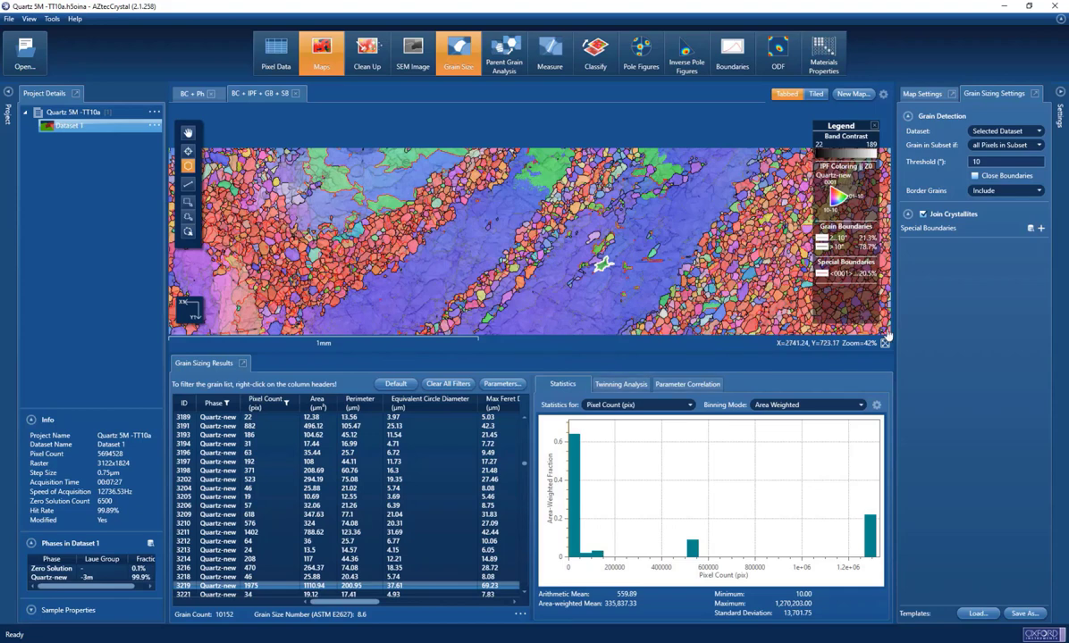
Join crystallites across the Quartz-new 60° <0001> special boundary with 5° deviation, and inspect the extents of three large joined grains on the map.
left_click(1041, 229)
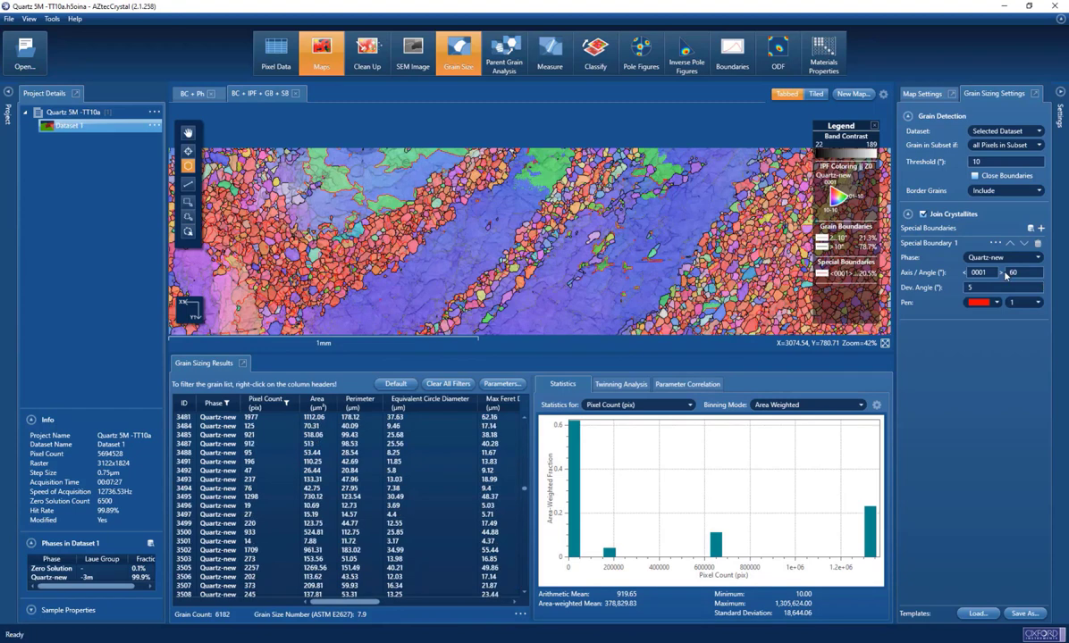
left_click(389, 206)
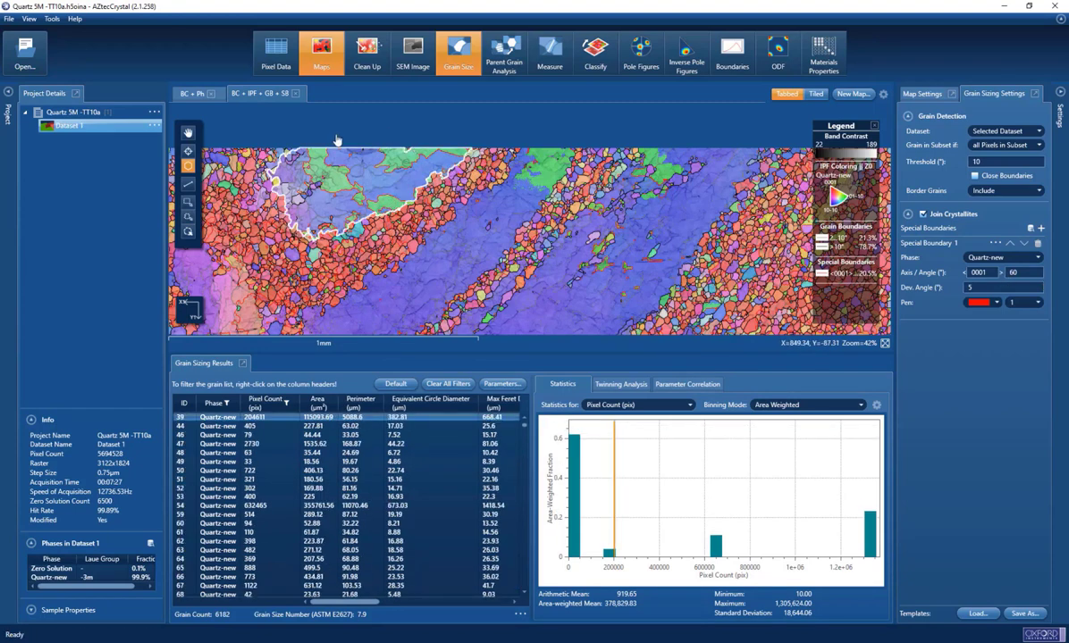
left_click(450, 225)
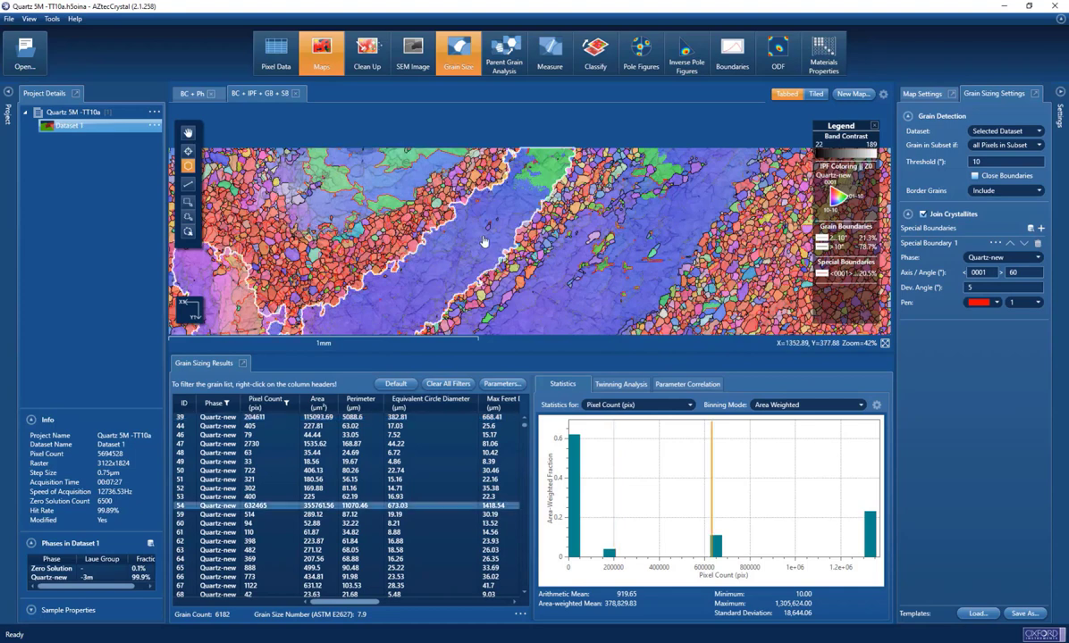
left_click(590, 287)
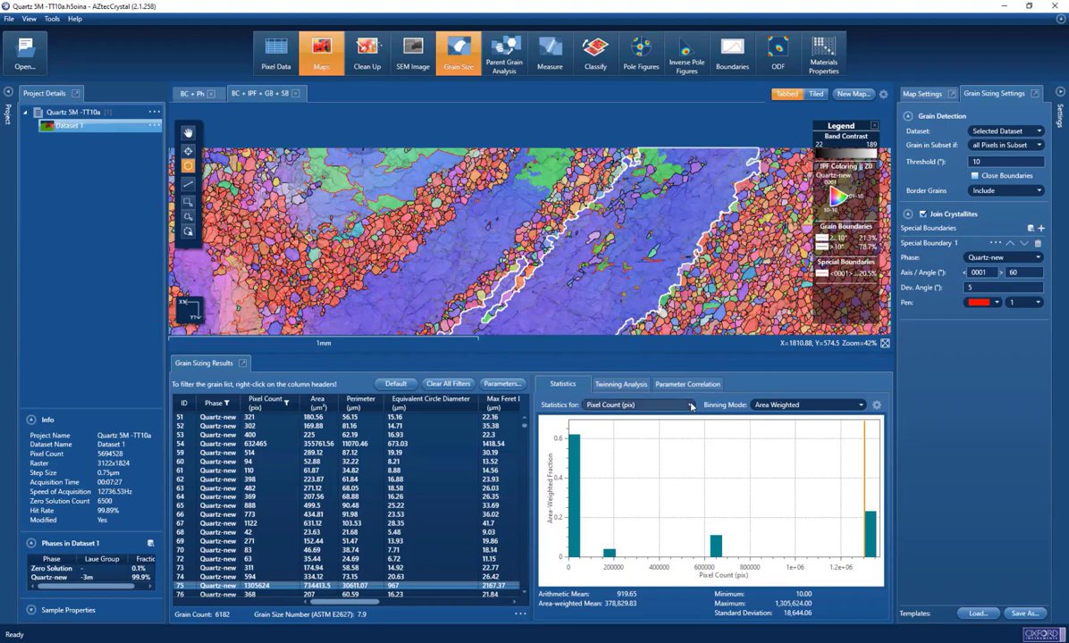
Plot the grain statistics for Equivalent Circle Diameter and review the full list of available grain parameters.
left_click(662, 406)
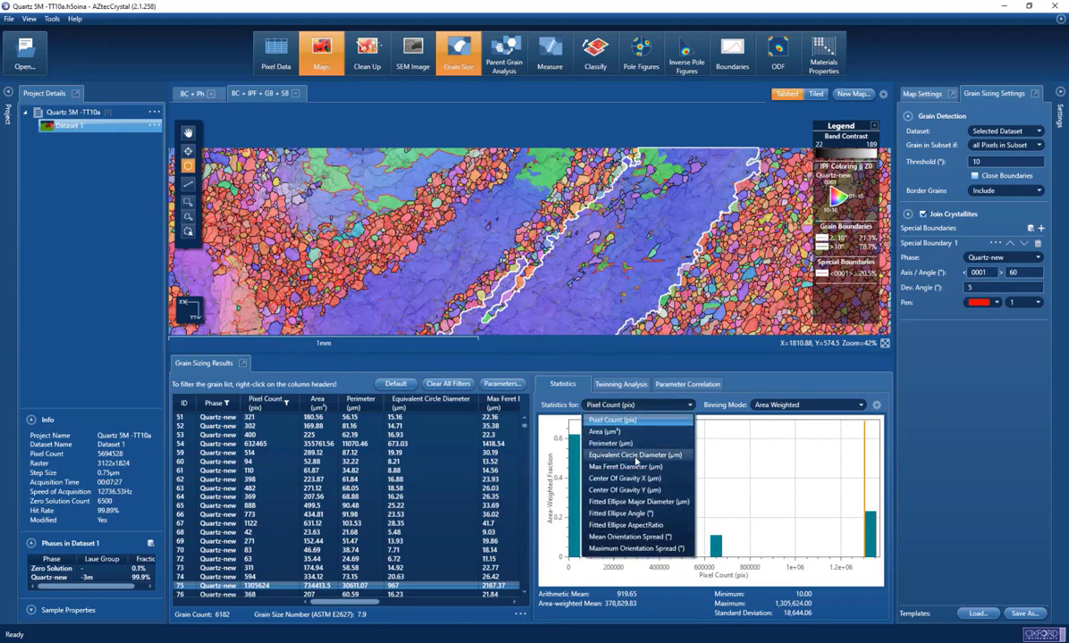
left_click(636, 456)
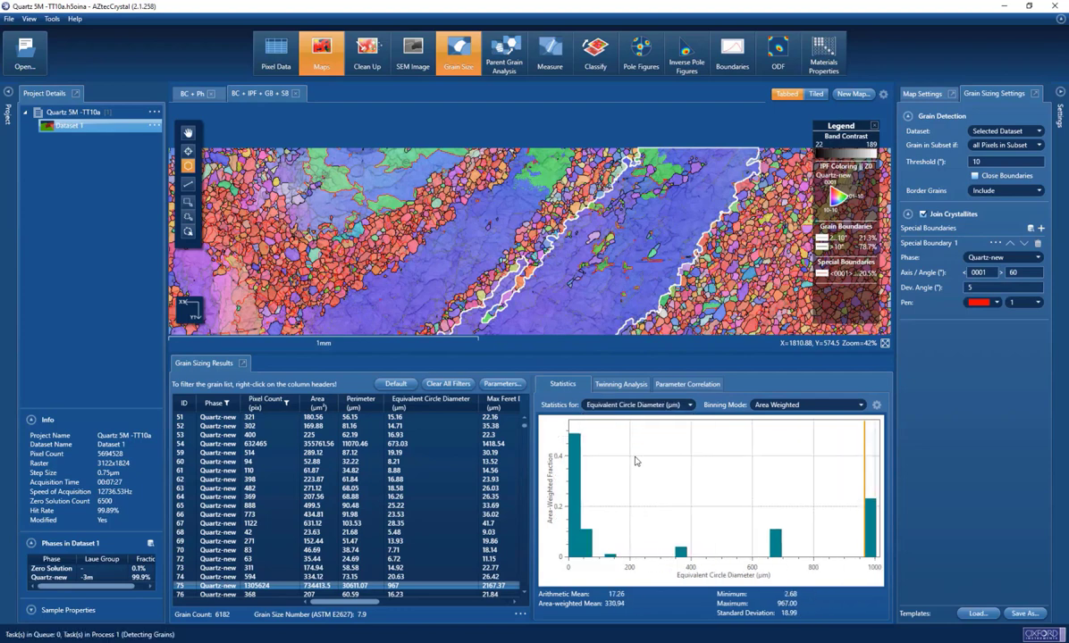
left_click(502, 387)
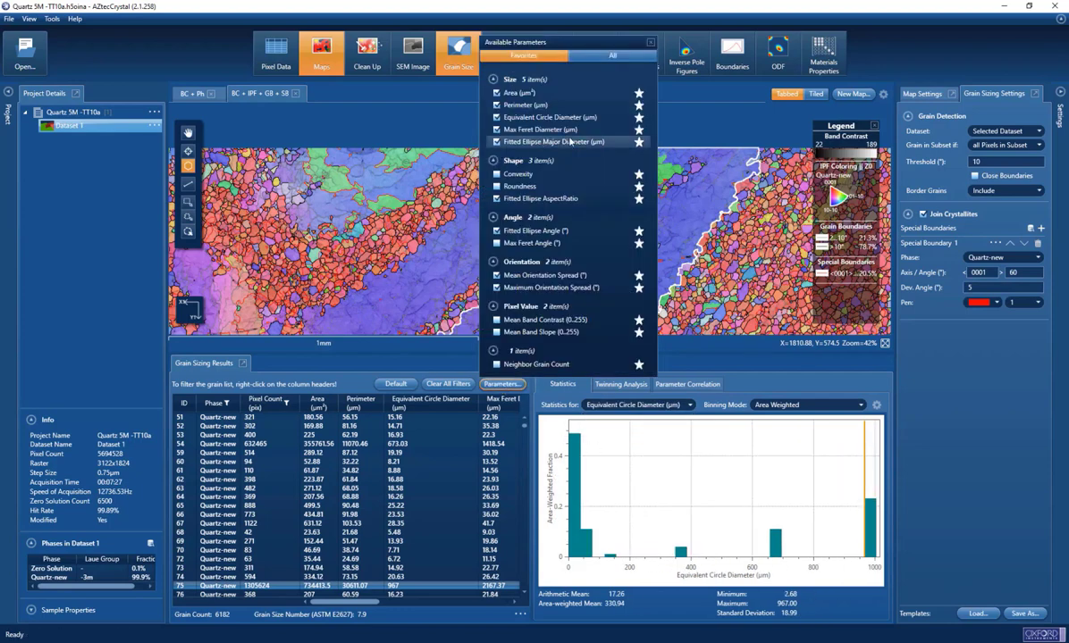
left_click(613, 55)
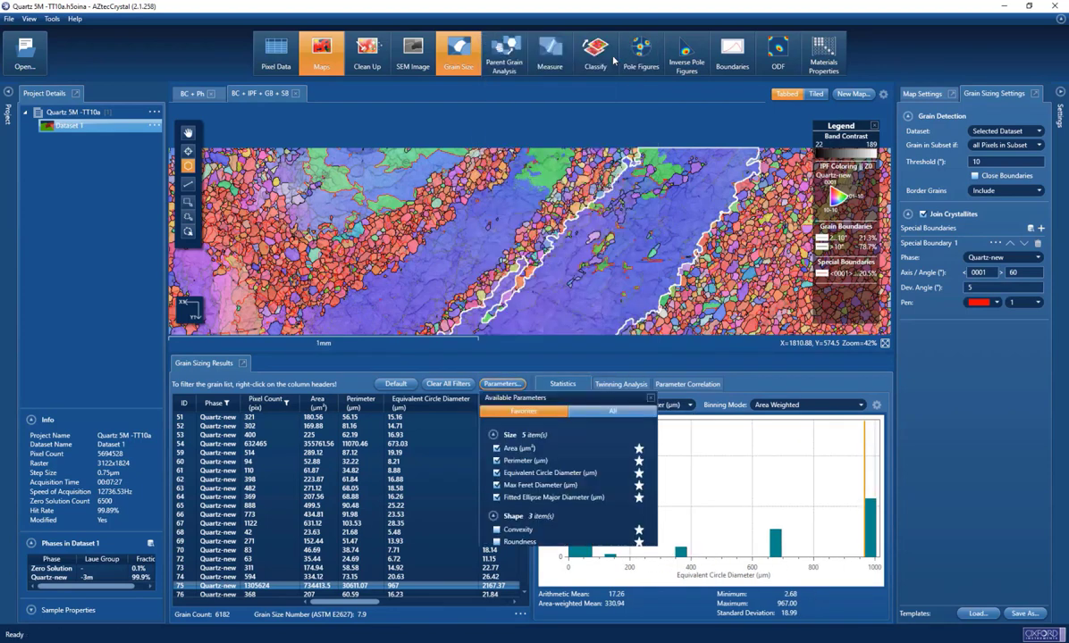
scroll(642, 206, "down", 3)
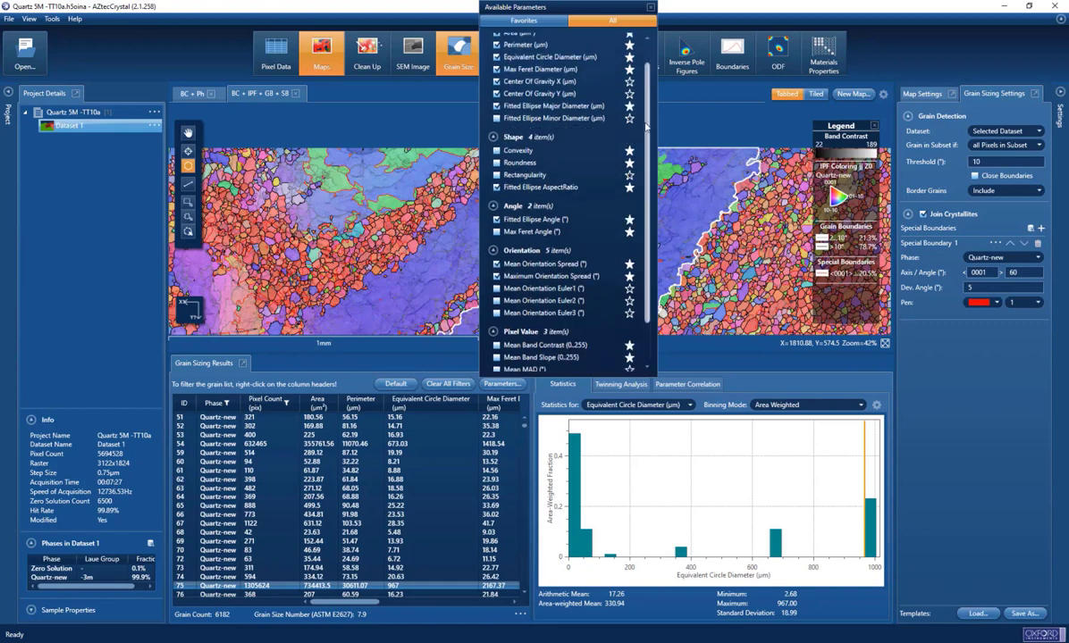
scroll(608, 154, "up", 3)
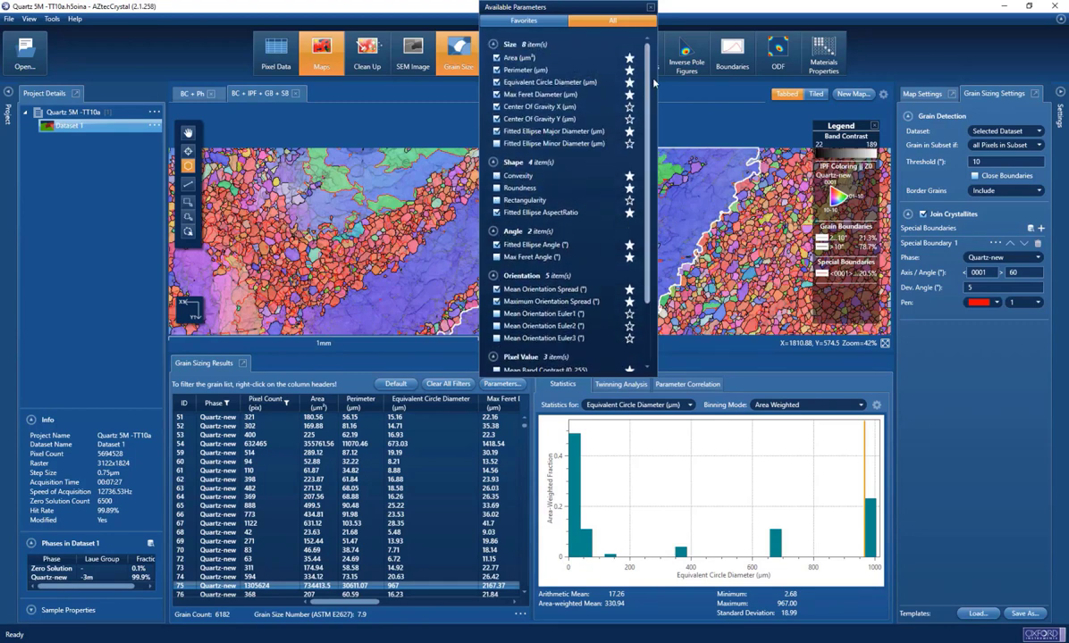
left_click(650, 8)
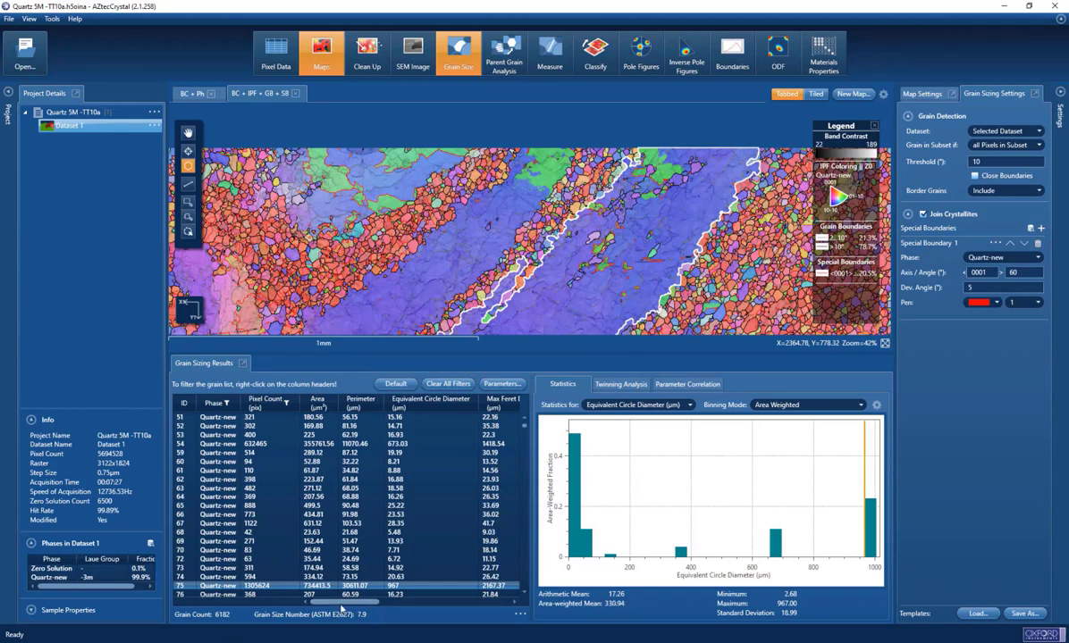
Preview the Equivalent Circle Diameter chart's export settings, toggle the ASTM grain size option, and dismiss them without exporting.
right_click(690, 459)
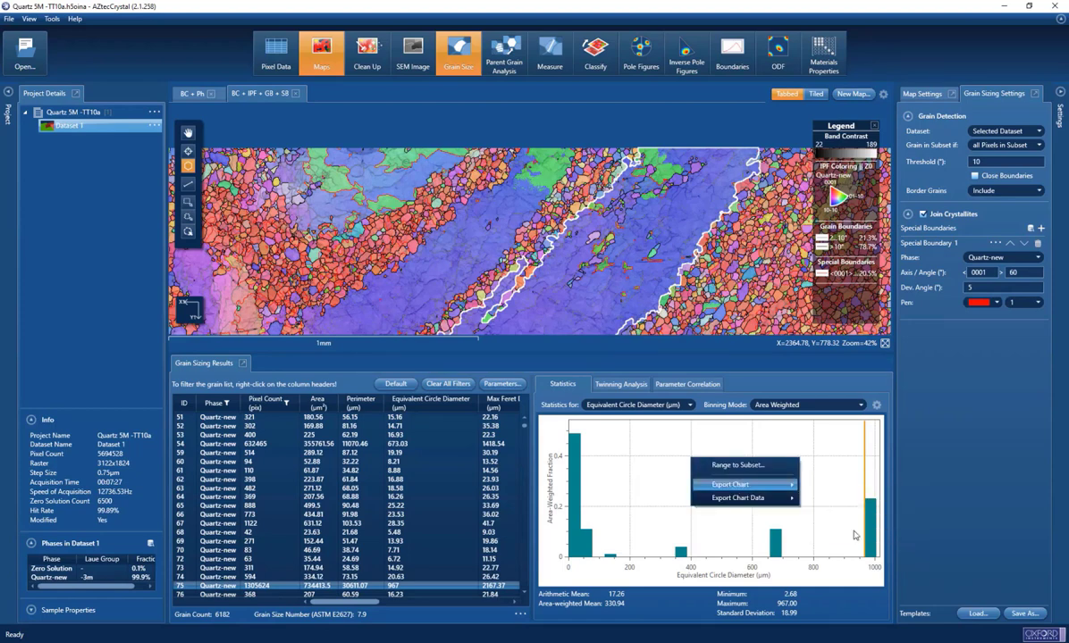
left_click(835, 486)
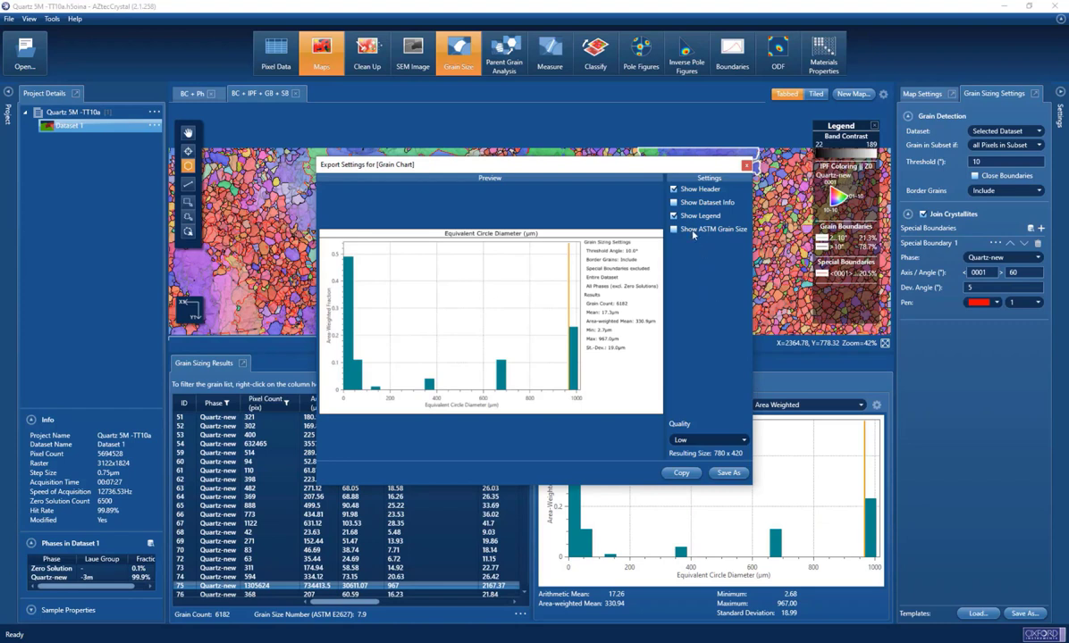
left_click(673, 230)
left_click(746, 165)
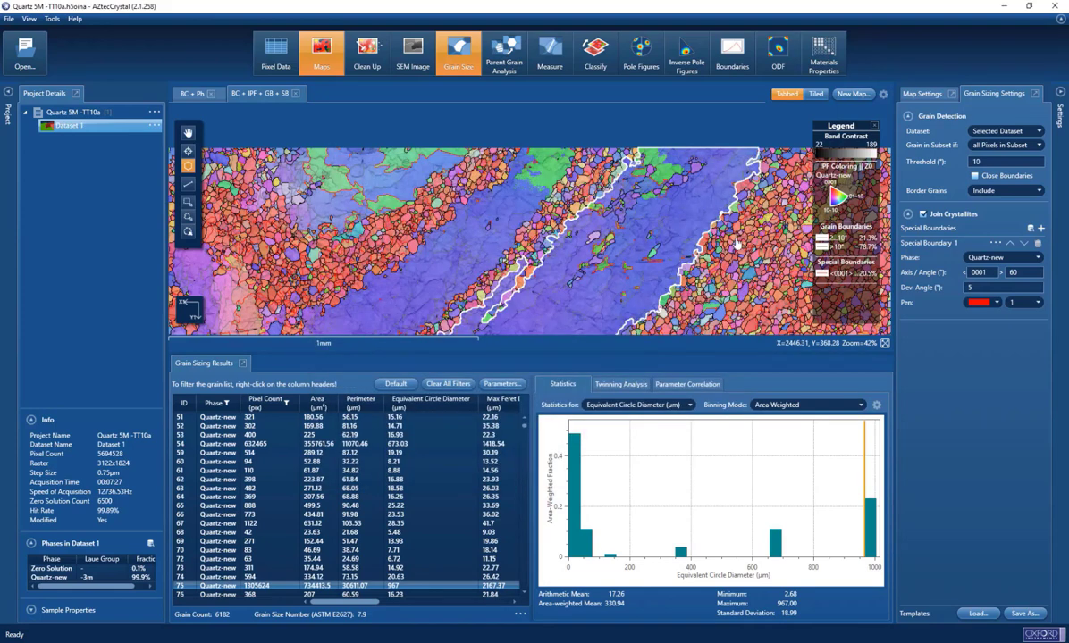
Review the twinning analysis and the parameter correlation matrix, return to the statistics, and close the grain sizing results.
left_click(628, 387)
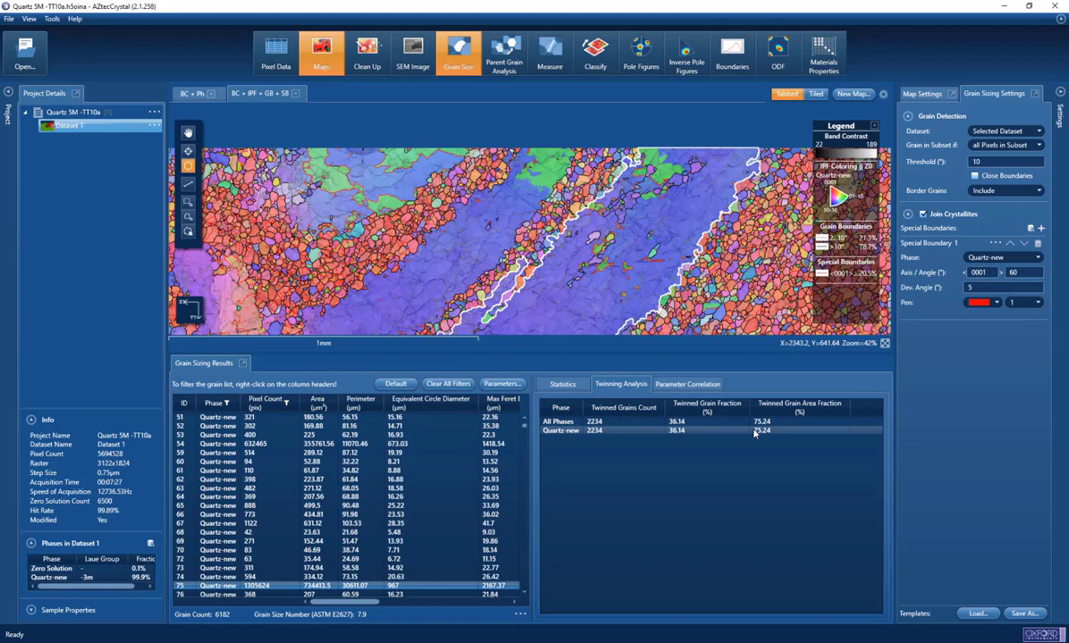
left_click(681, 384)
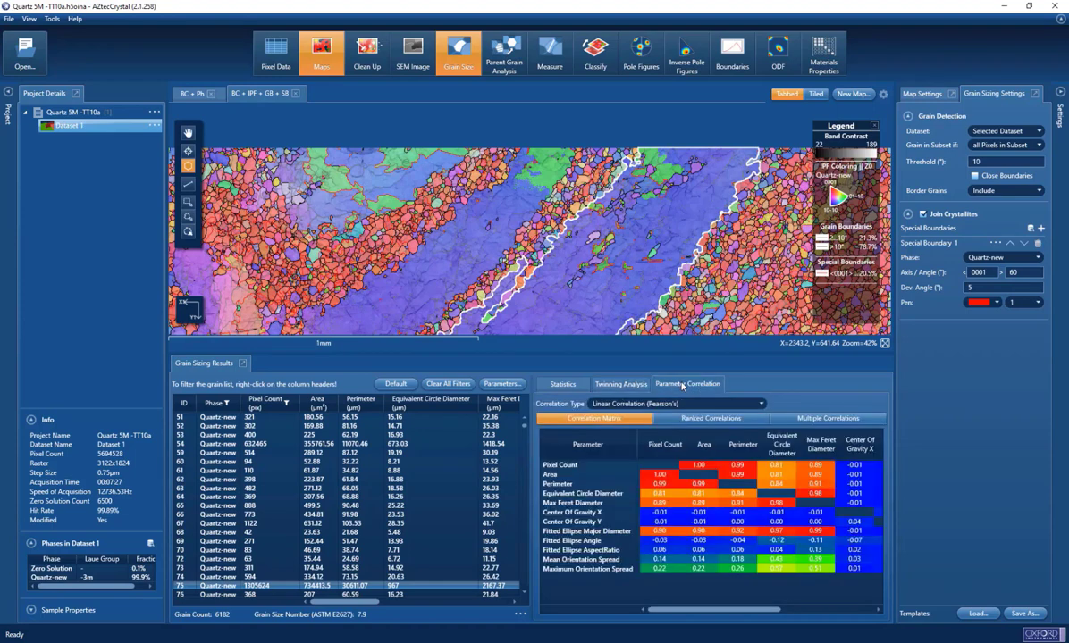
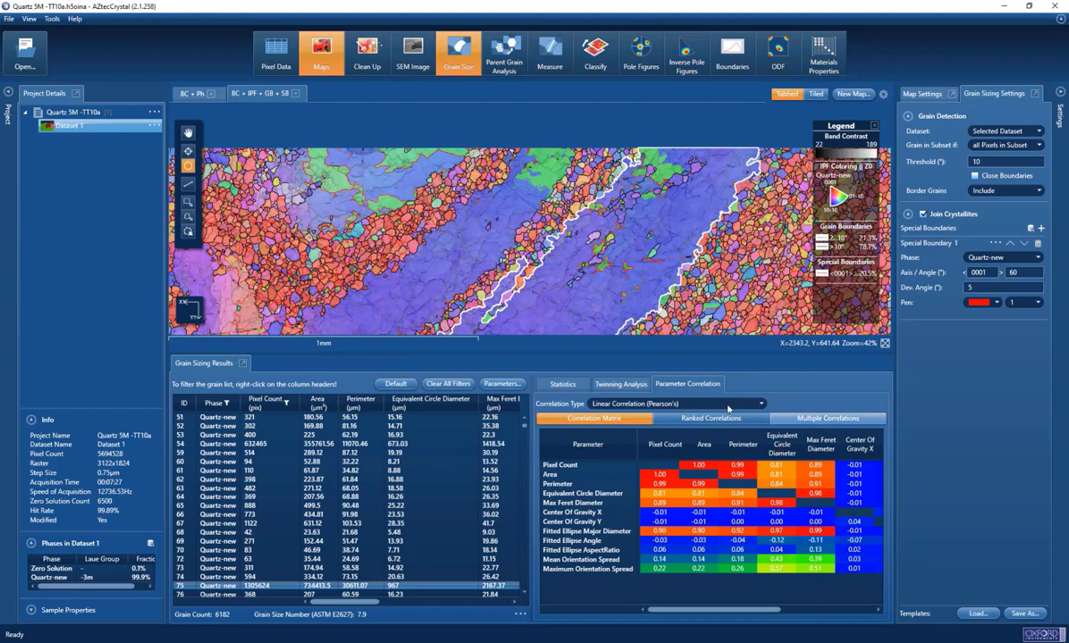
left_click(563, 385)
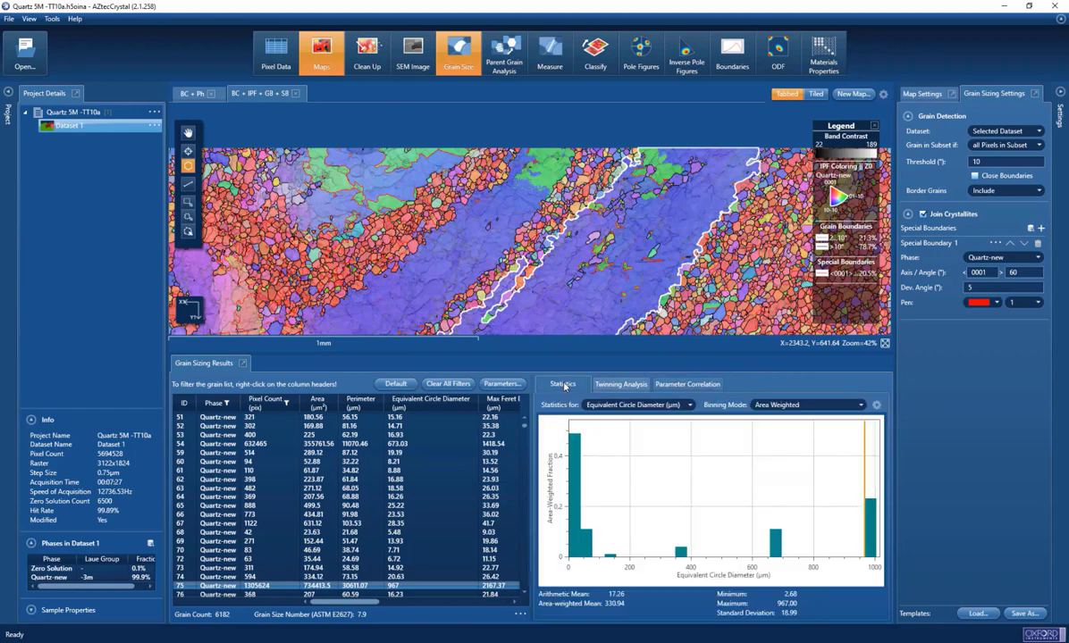
left_click(460, 60)
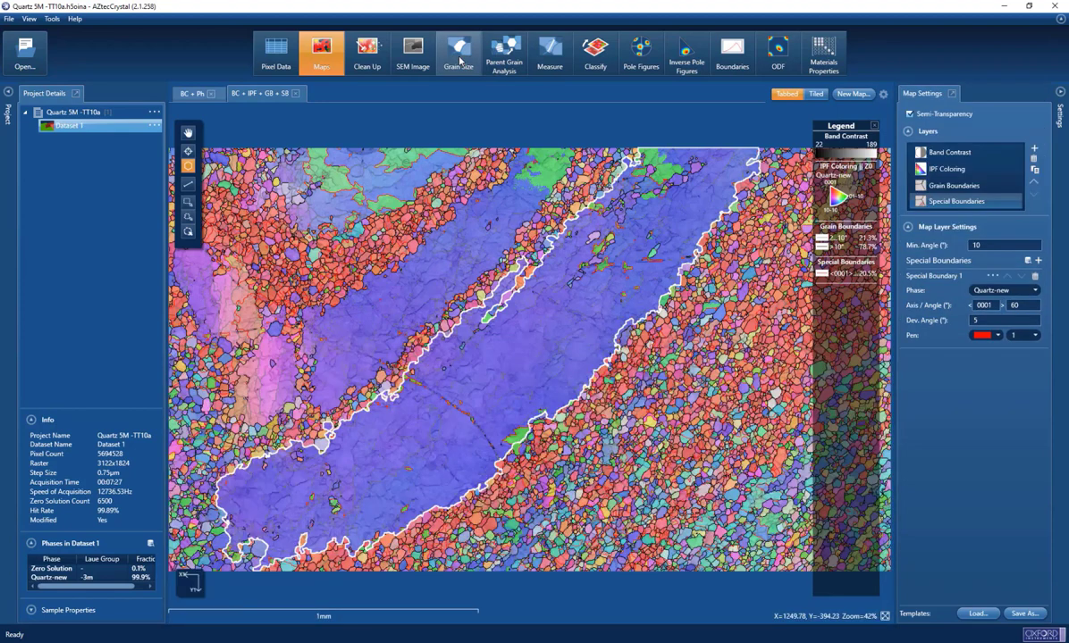
Create a new map combining the Band Contrast and GROD Angle layers.
left_click(858, 95)
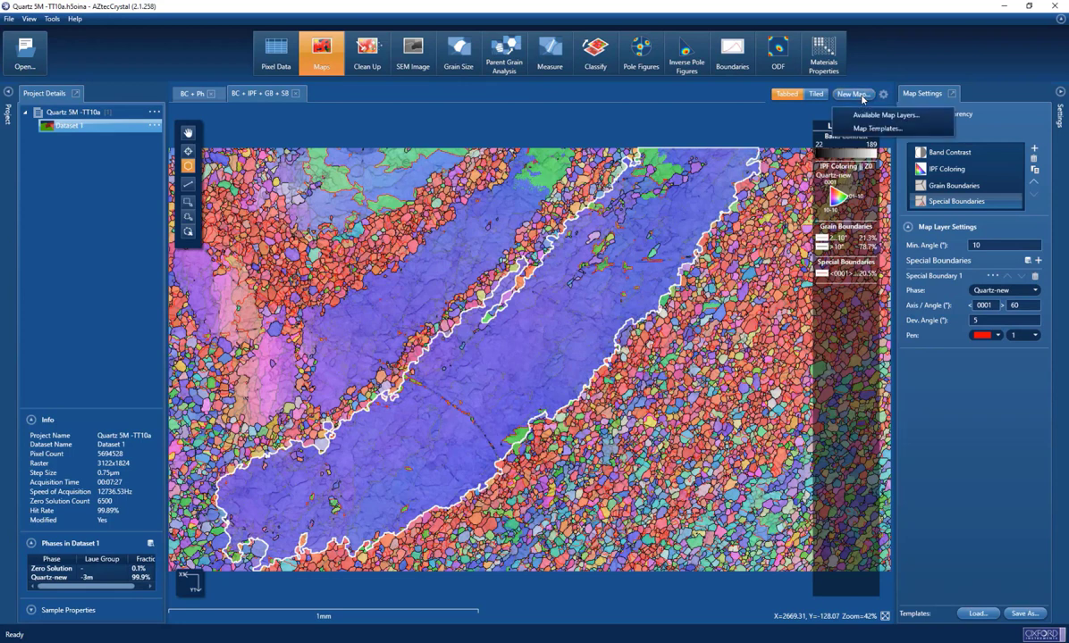
left_click(870, 116)
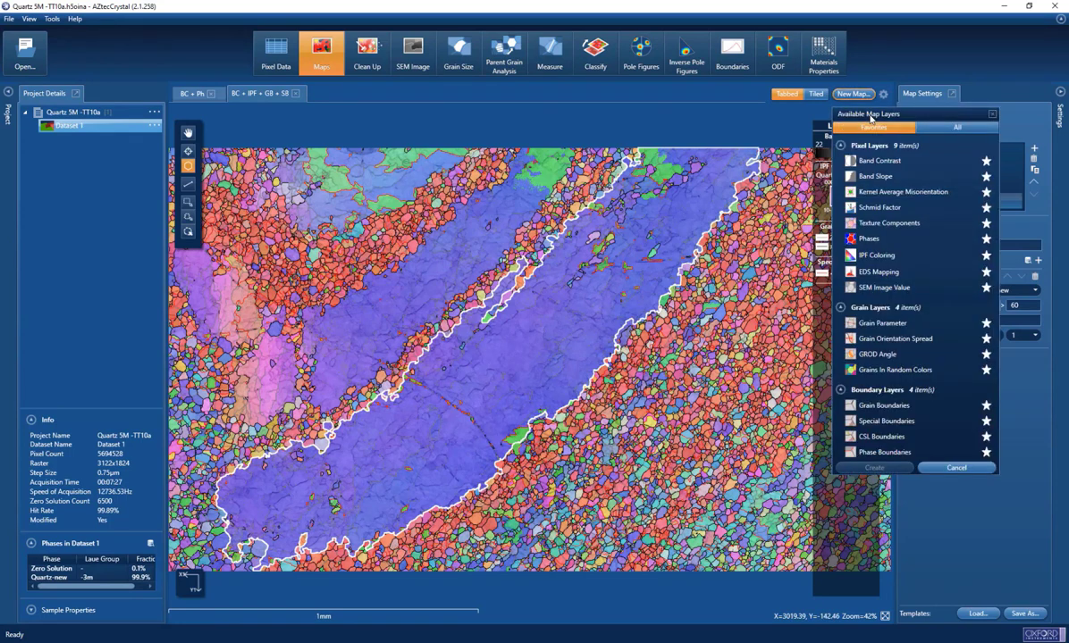
left_click(878, 162)
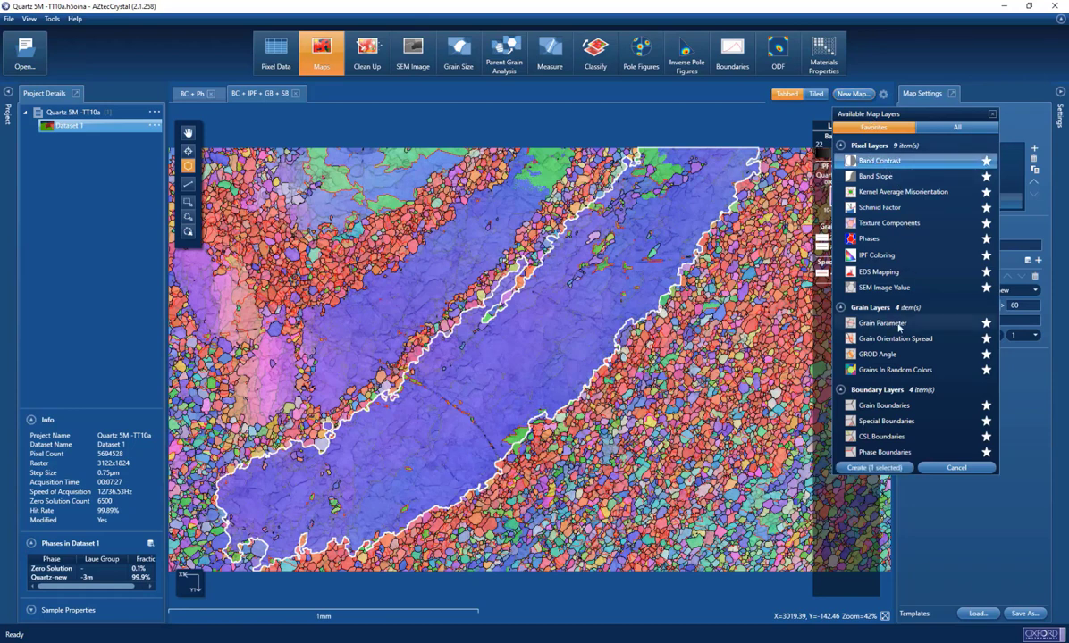
left_click(890, 357)
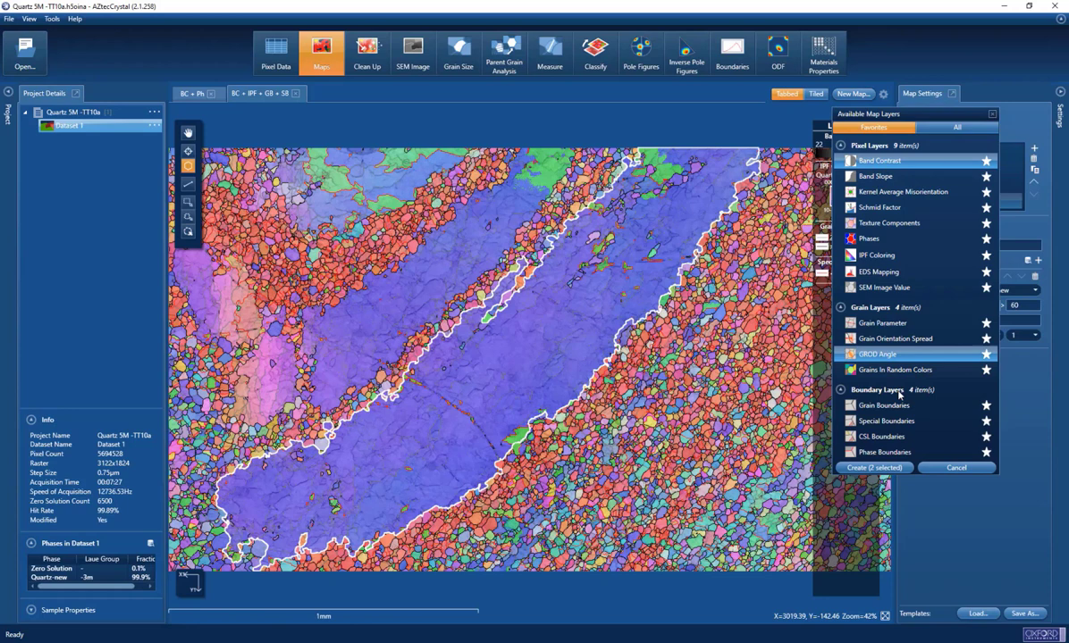
left_click(894, 469)
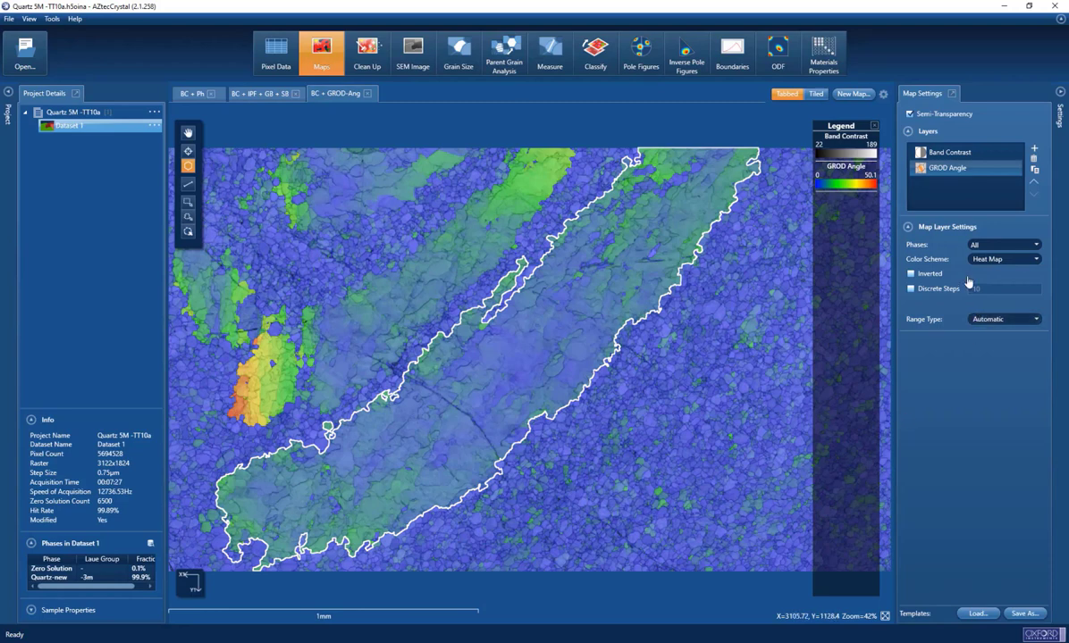
Turn off the map's semi-transparency and set the GROD Angle layer's color scheme to Jet Extended.
left_click(909, 114)
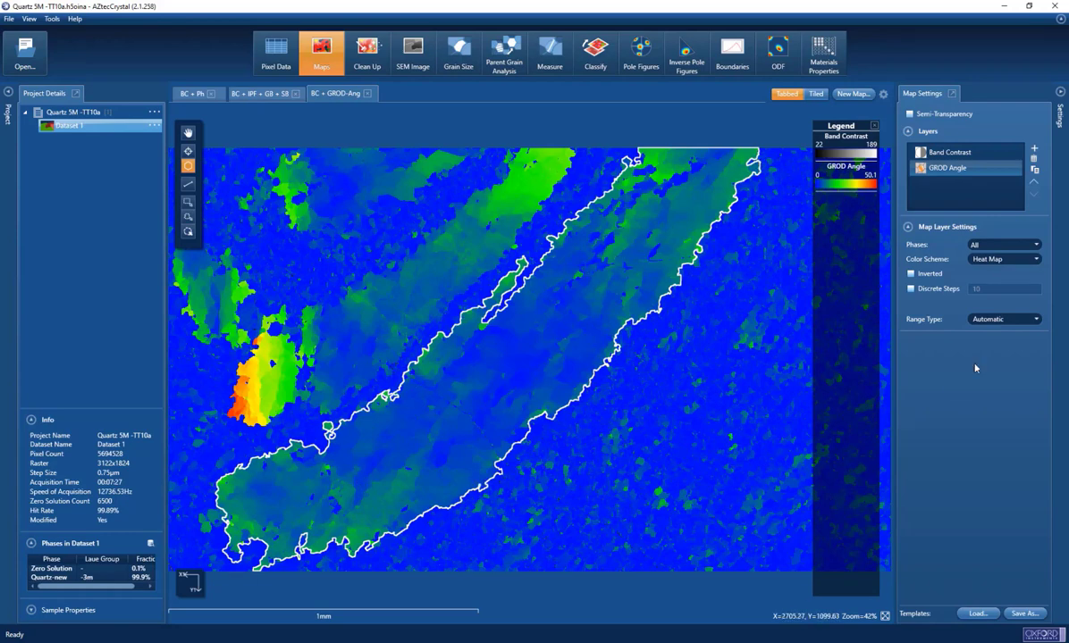
left_click(1021, 259)
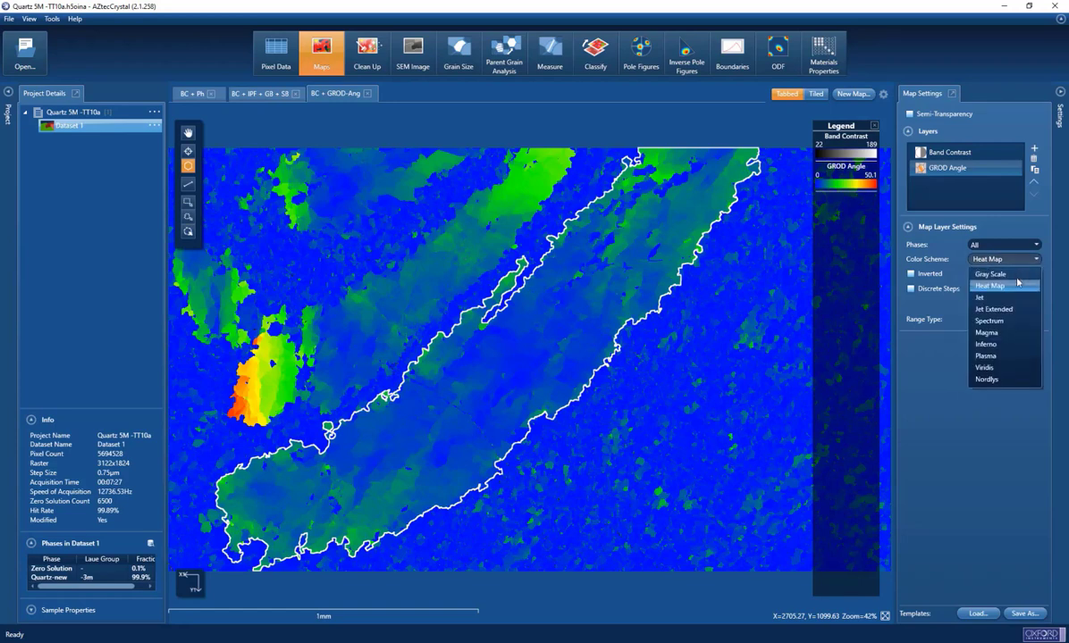
left_click(999, 308)
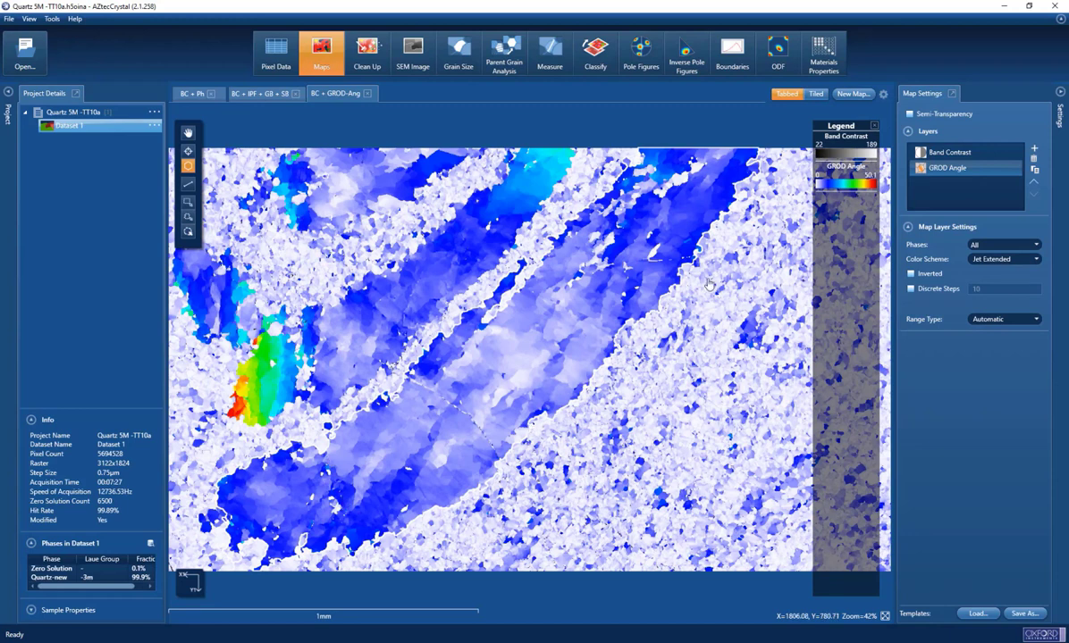
Create a new map from Band Slope and Grain Parameter layers, and color the grains by Equivalent Circle Diameter.
left_click(863, 95)
left_click(885, 117)
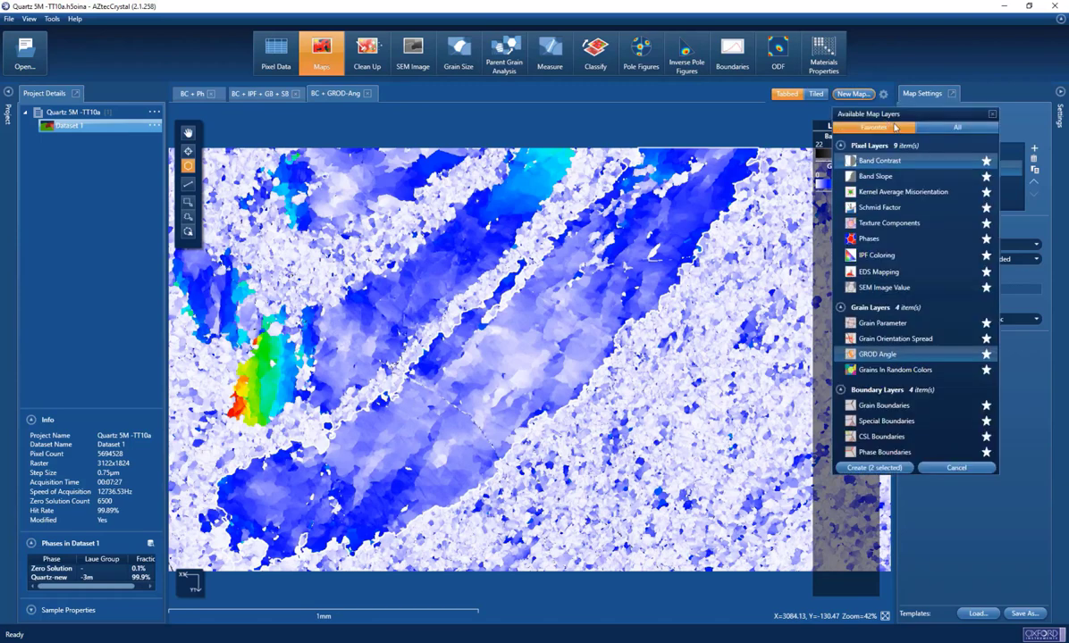
left_click(888, 177)
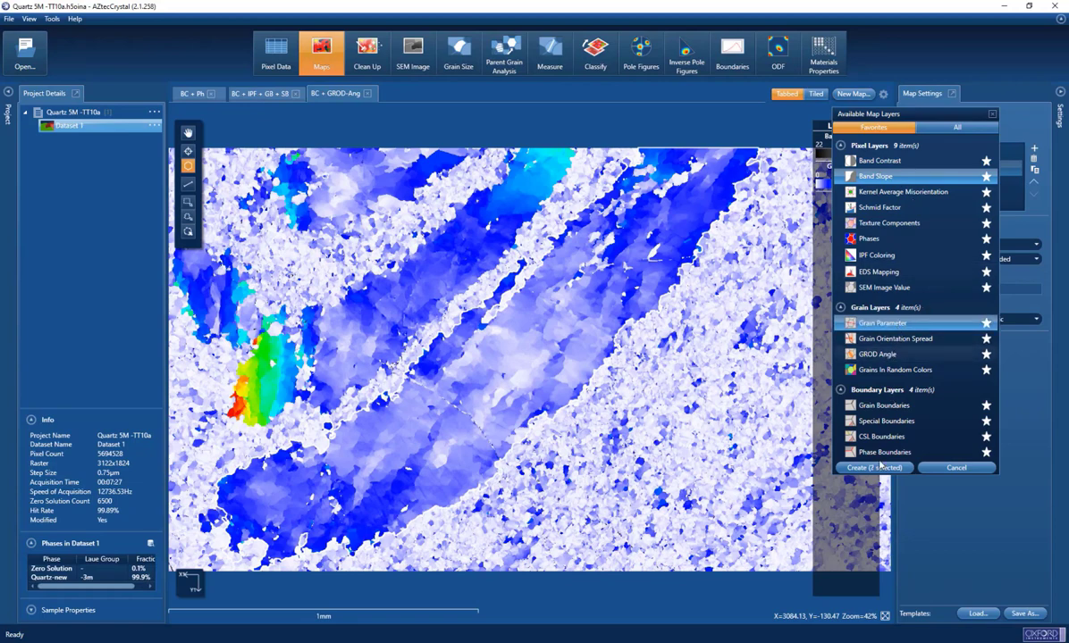
left_click(883, 323, "ctrl")
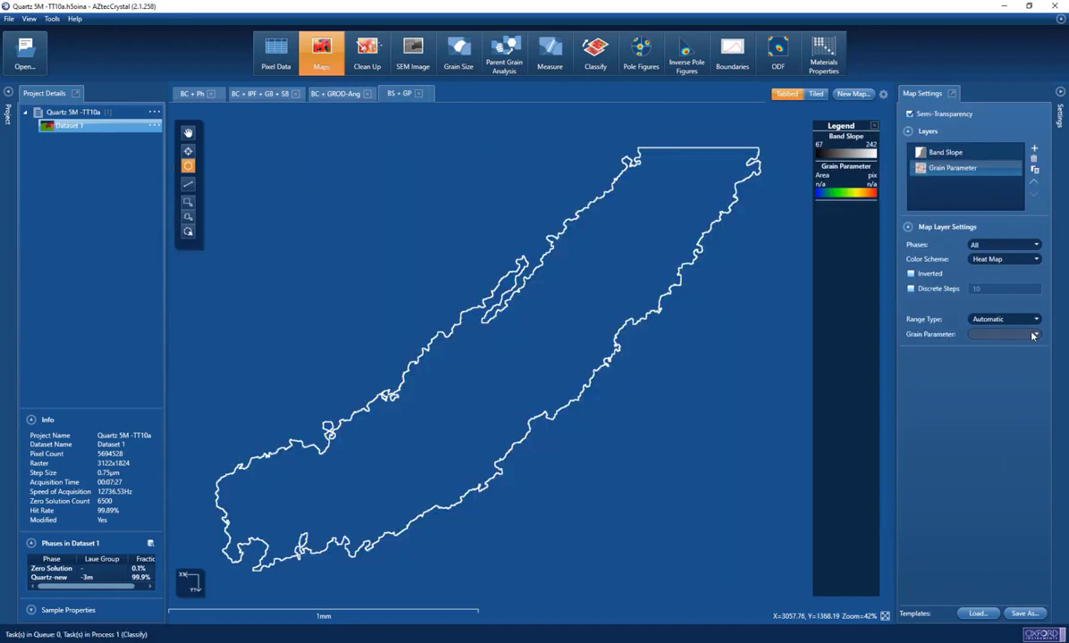
left_click(1028, 339)
left_click(983, 372)
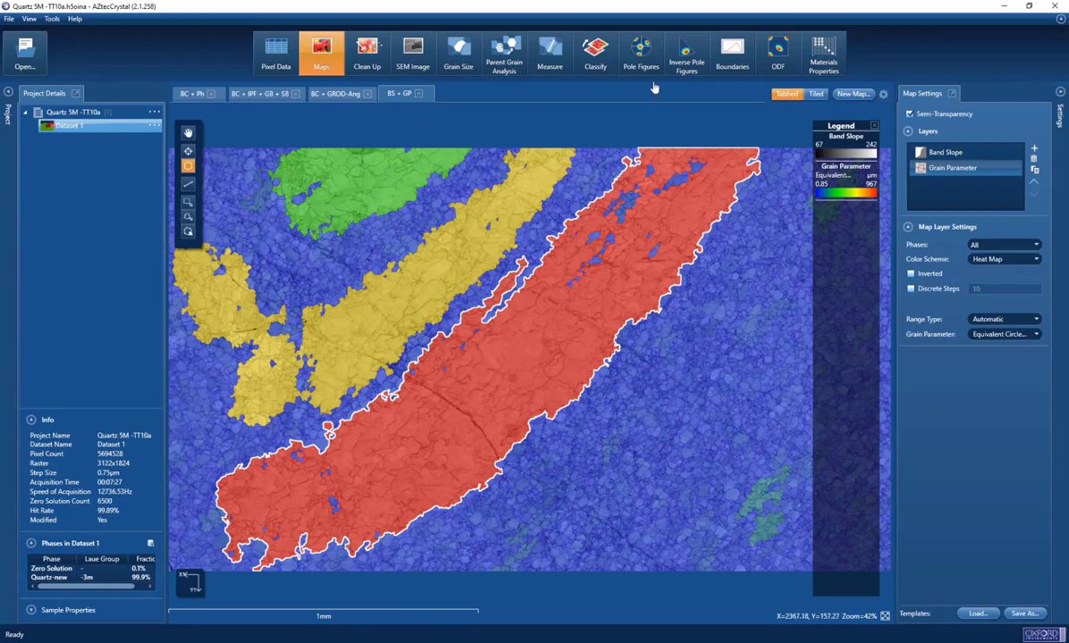
Start a classification without the mixed image, using Band Contrast, GROD Angle and Equivalent Circle Diameter as parameters.
left_click(595, 54)
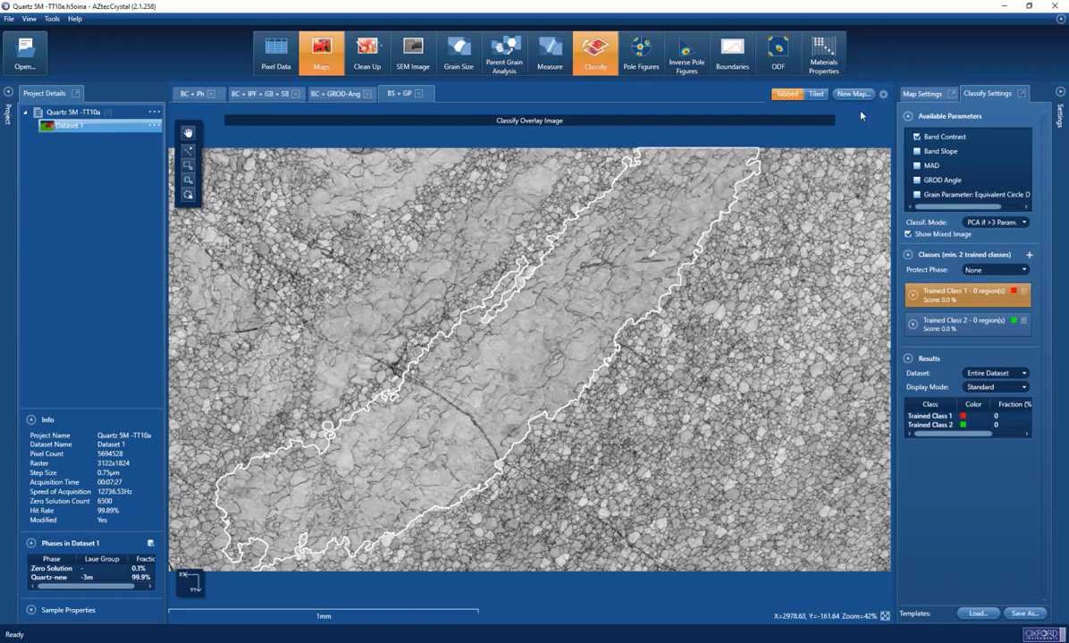
left_click(917, 235)
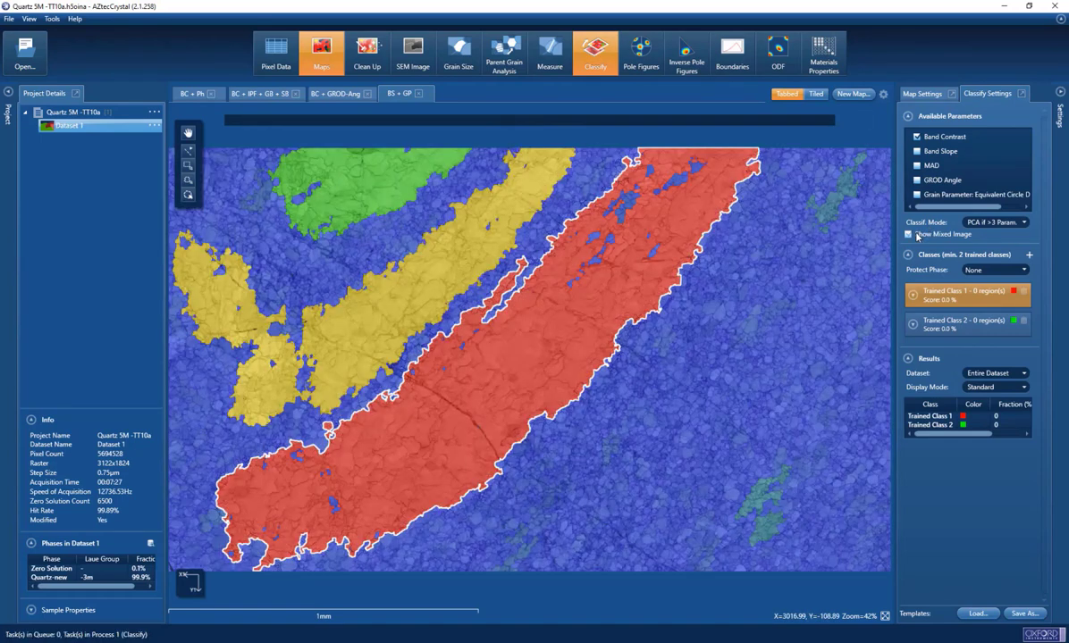
left_click(915, 180)
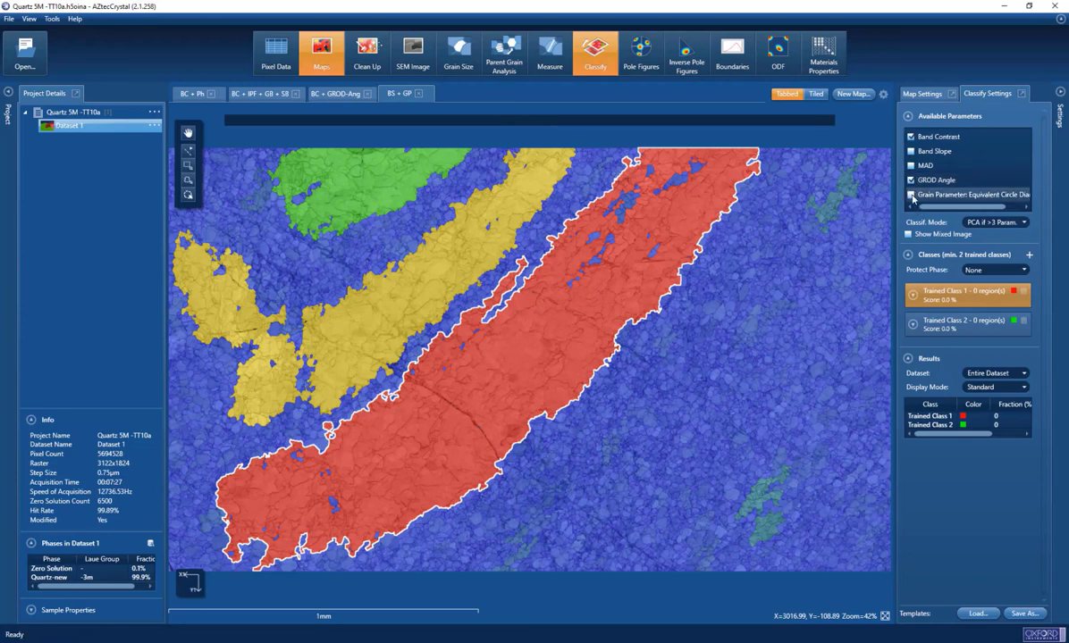
left_click(911, 194)
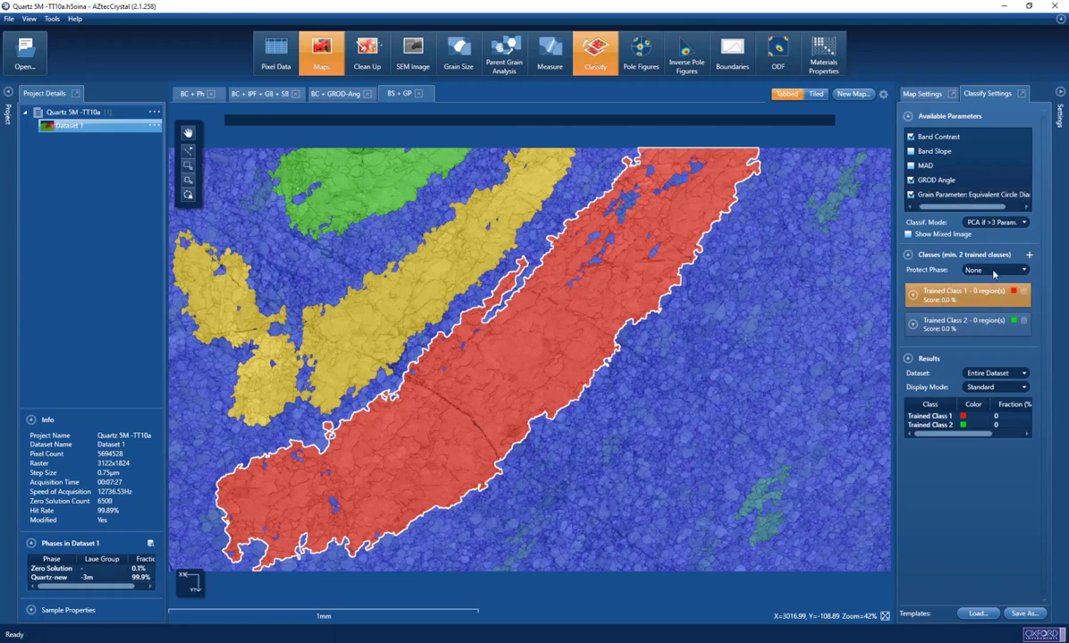
Rename Trained Class 1 as Small and Trained Class 2 as Large.
right_click(921, 297)
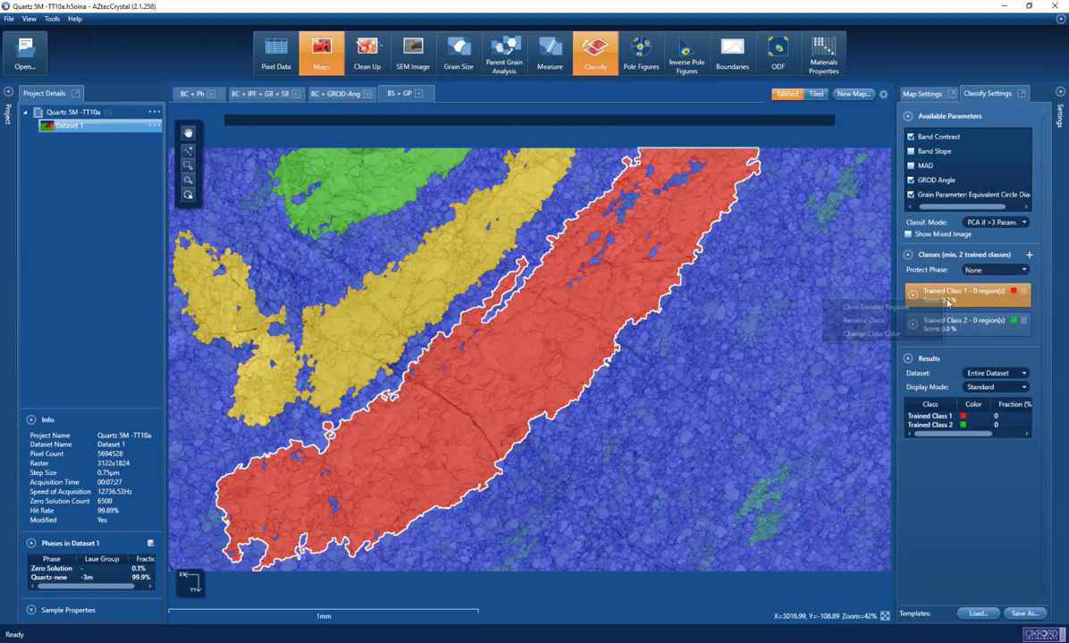
left_click(894, 324)
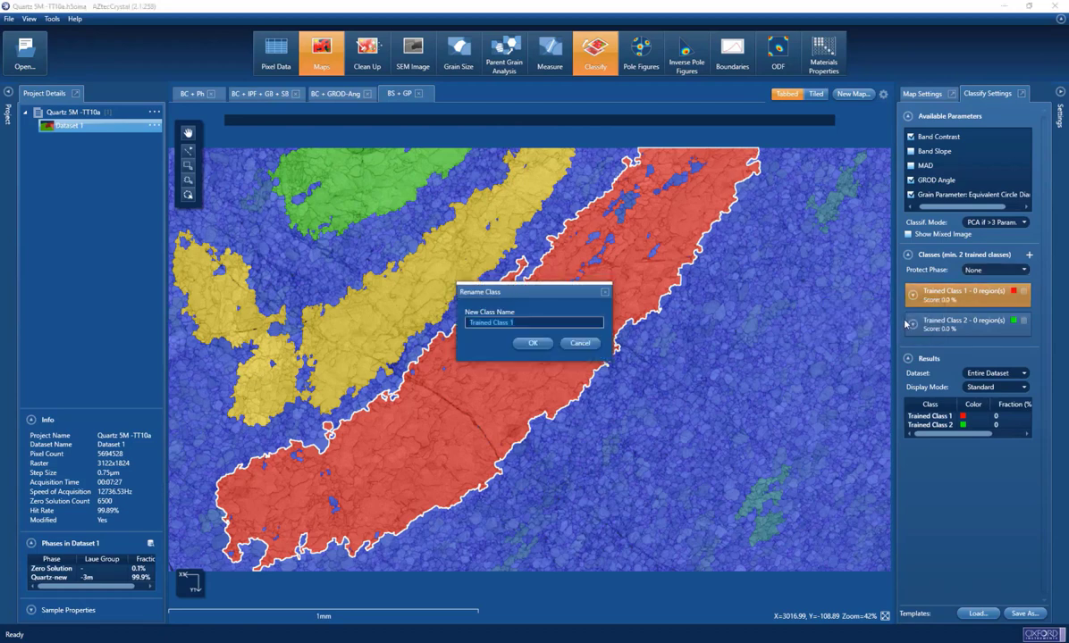
type("Small")
key("Return")
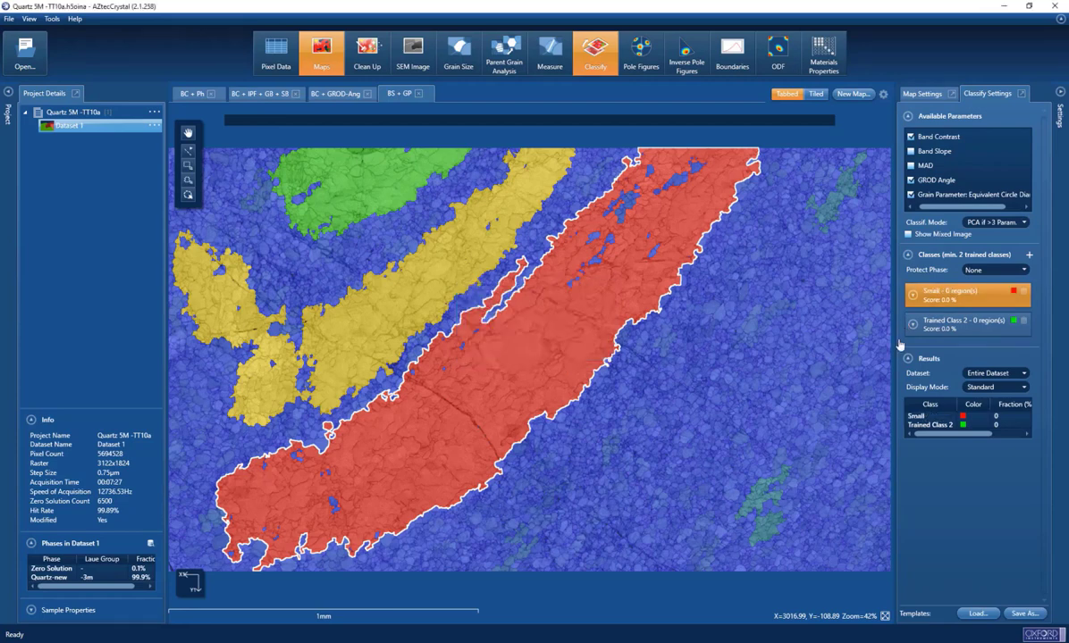
left_click(952, 322)
right_click(952, 322)
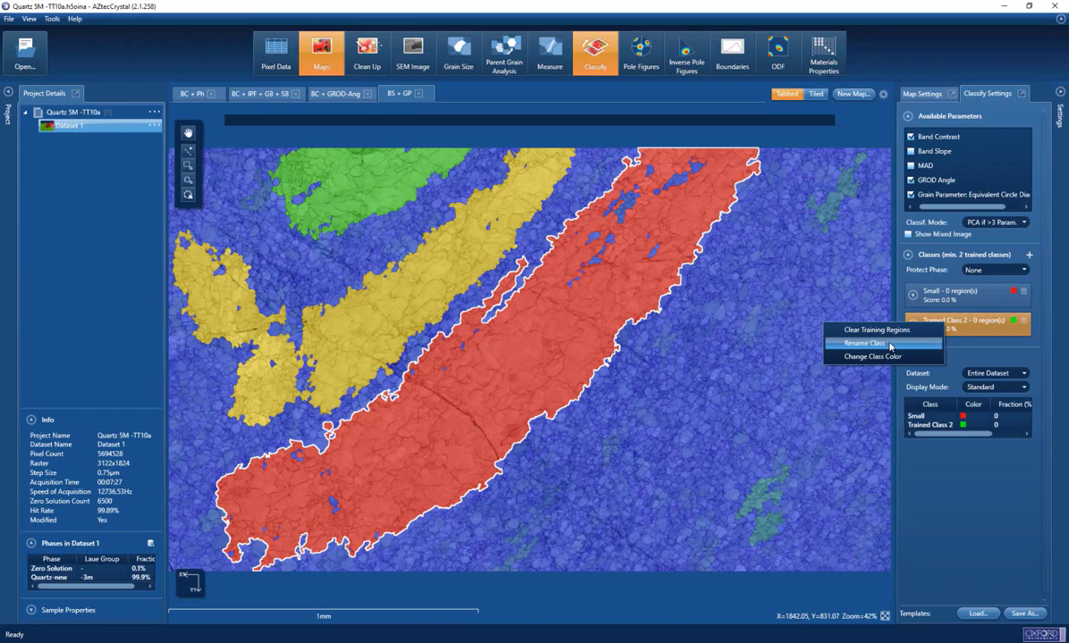
left_click(890, 344)
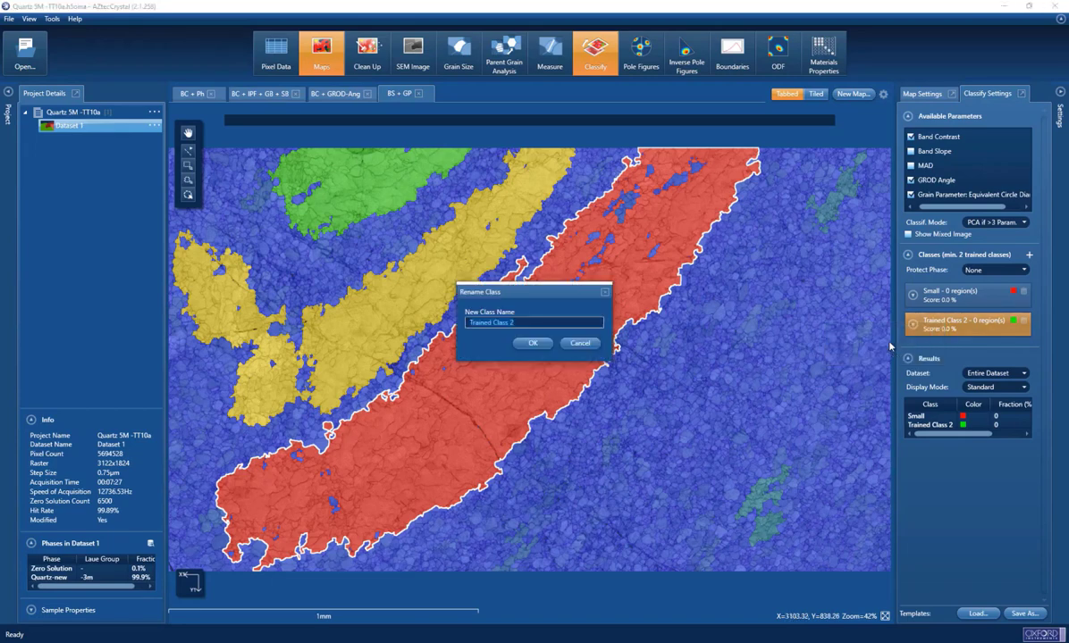
type("Large")
left_click(534, 344)
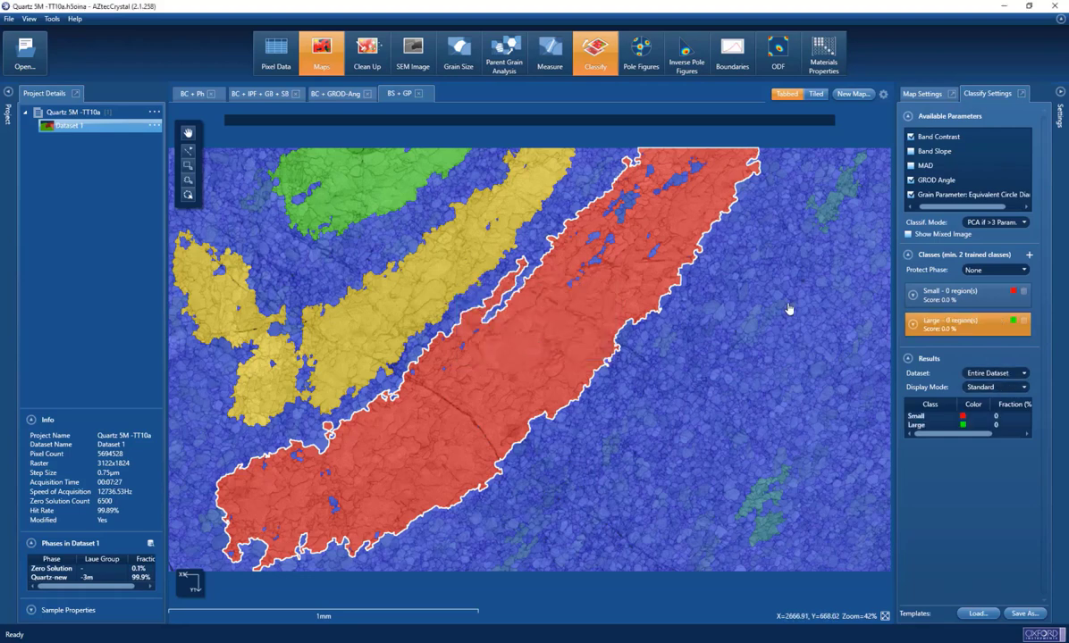
Train the Large class with three grain regions: the big yellow grain and the two isolated coarse grains in the fine matrix.
left_click(189, 197)
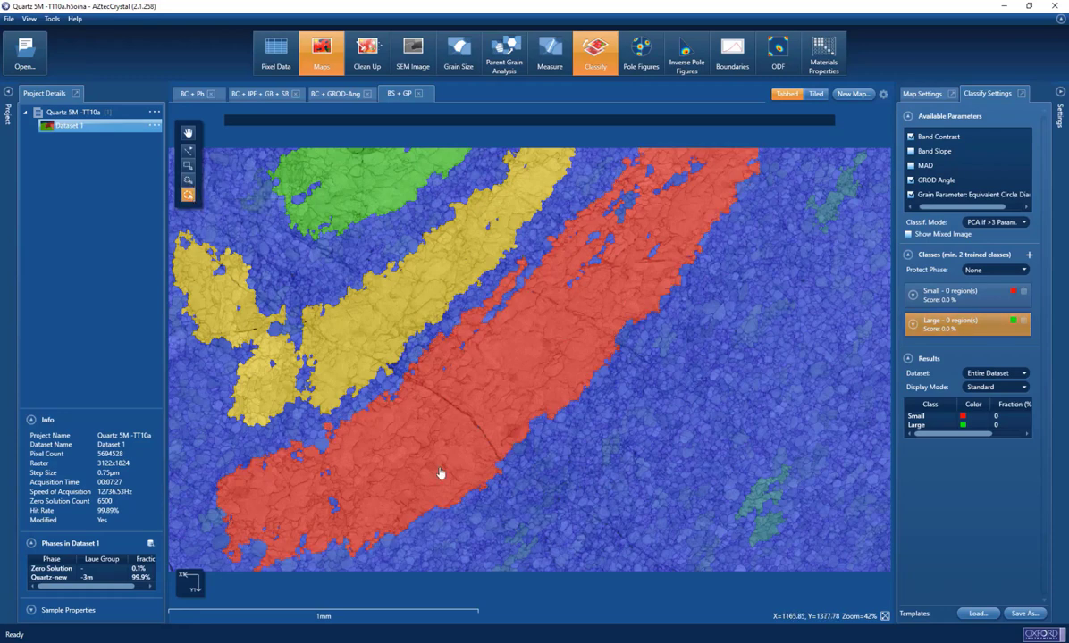
left_click(385, 320)
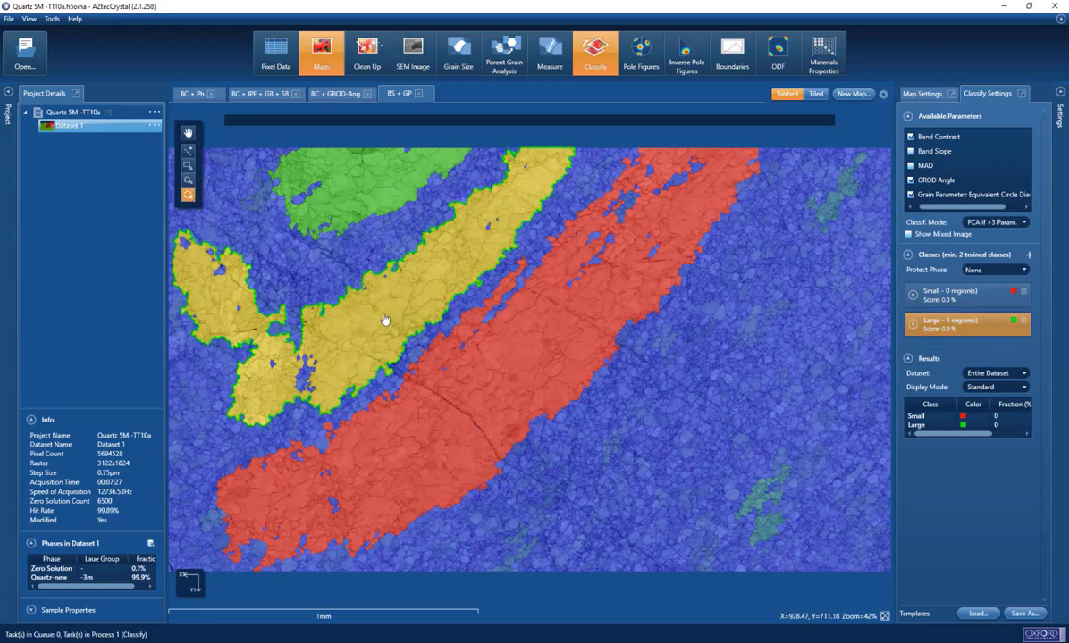
left_click(912, 326)
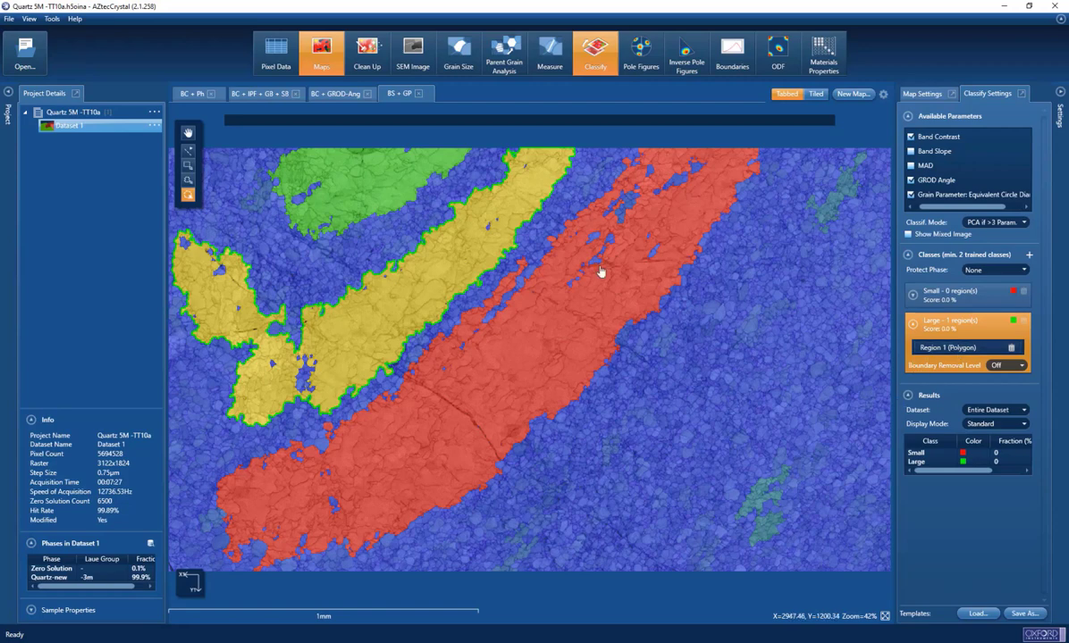
left_click(768, 527)
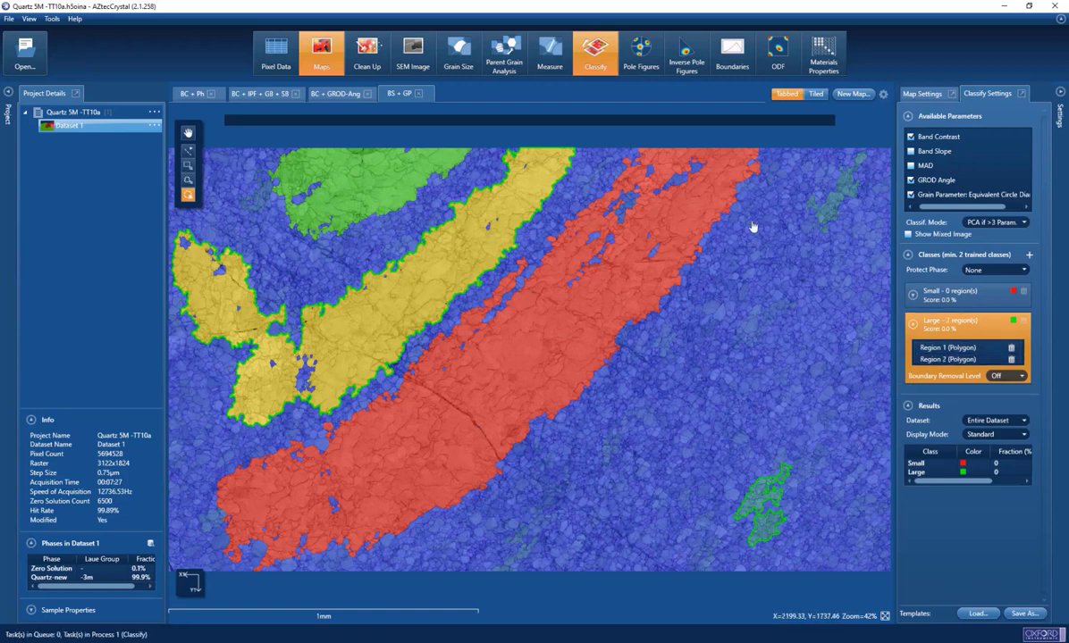
left_click(833, 214)
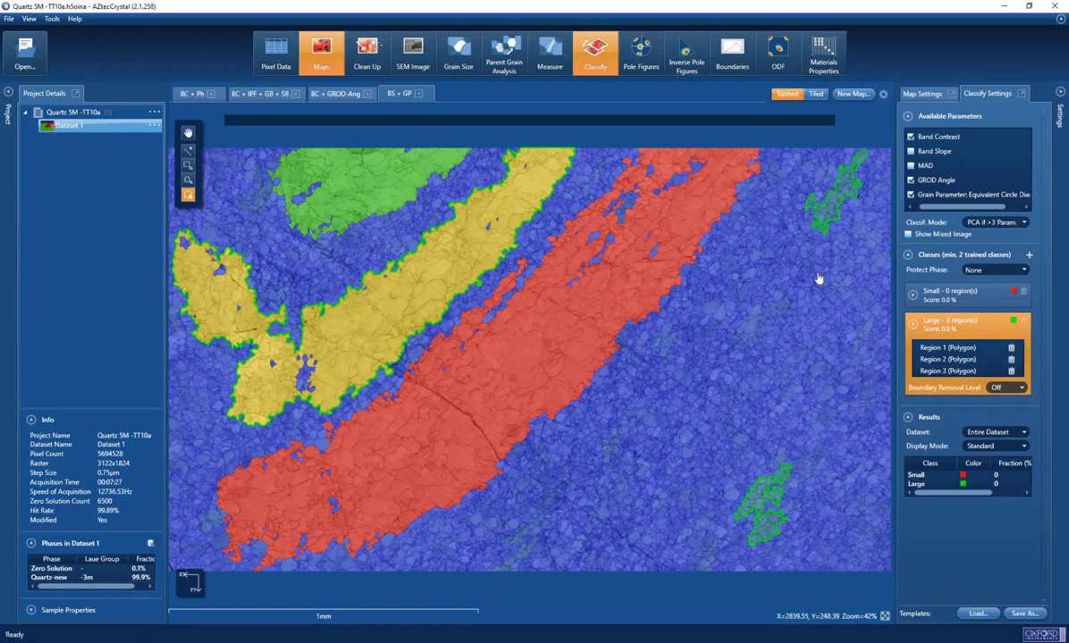
Train the Small class with a rectangular region over the fine-grained matrix between the two isolated coarse grains.
left_click(970, 300)
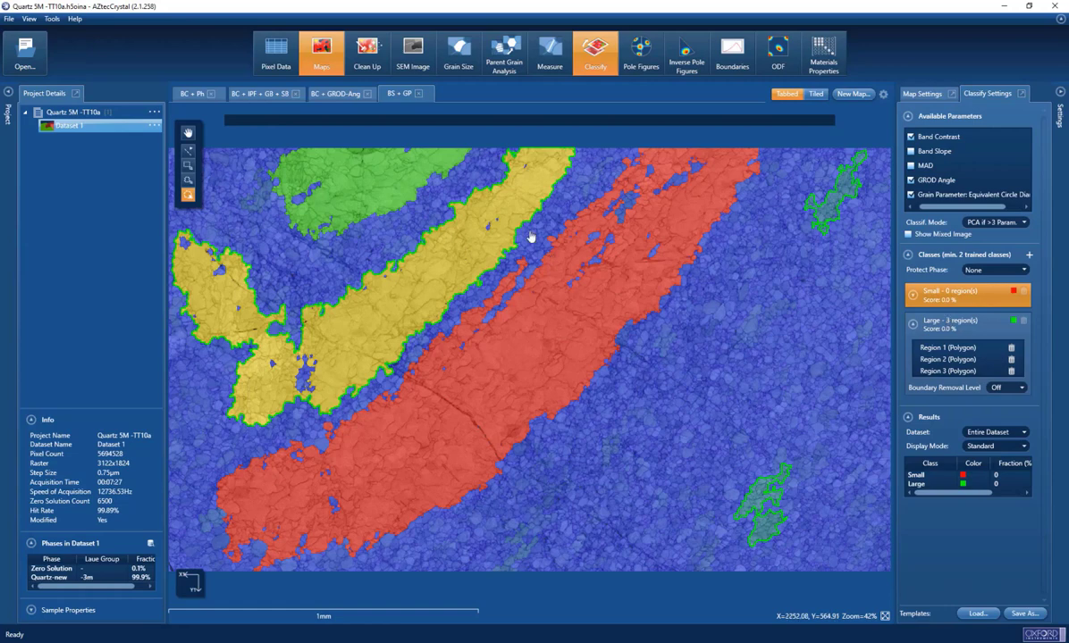
left_click(189, 165)
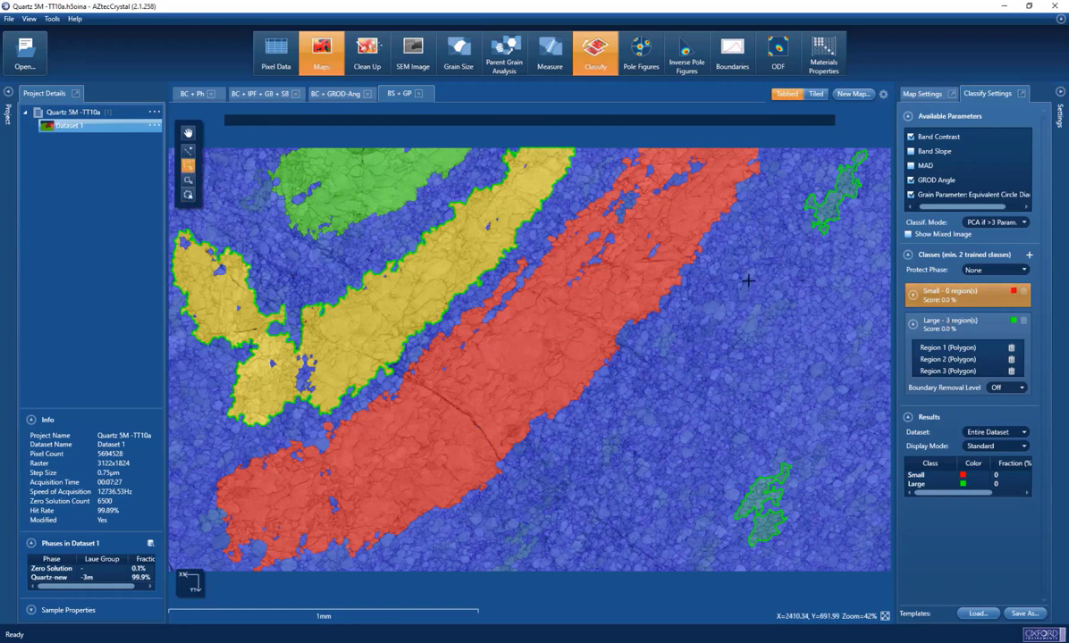
left_click_drag(749, 281, 864, 406)
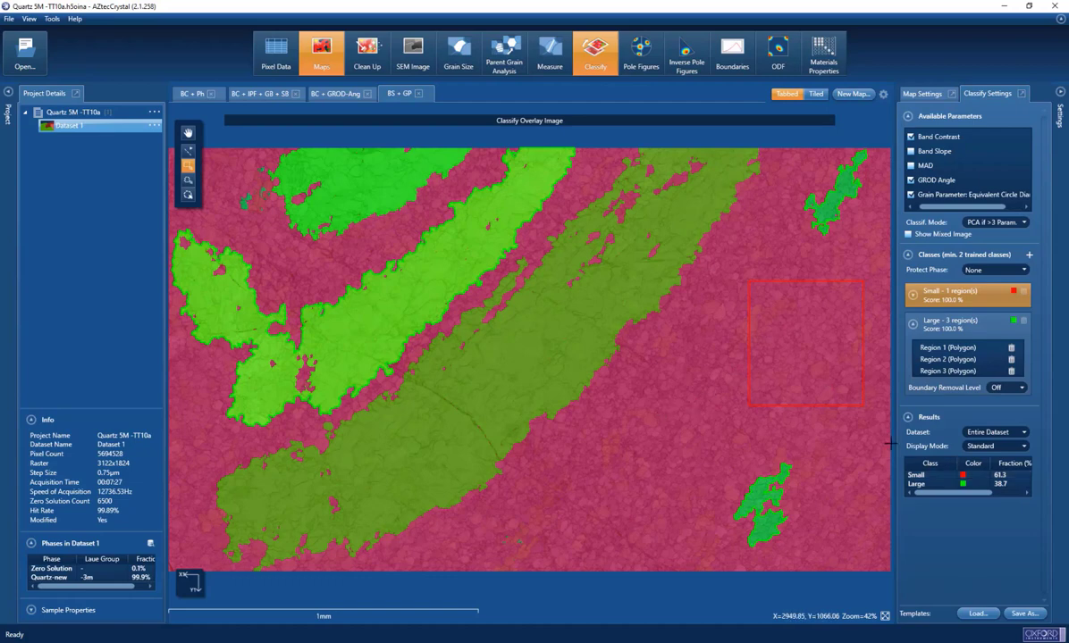
Convert all the classes to subsets of the dataset and close the classification.
right_click(927, 479)
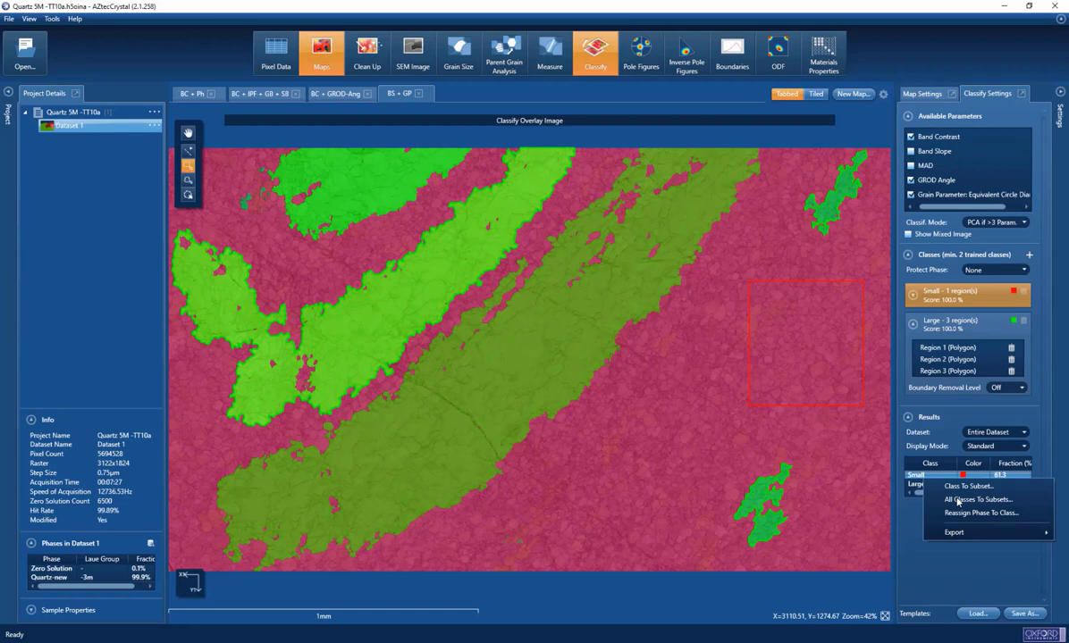
left_click(957, 500)
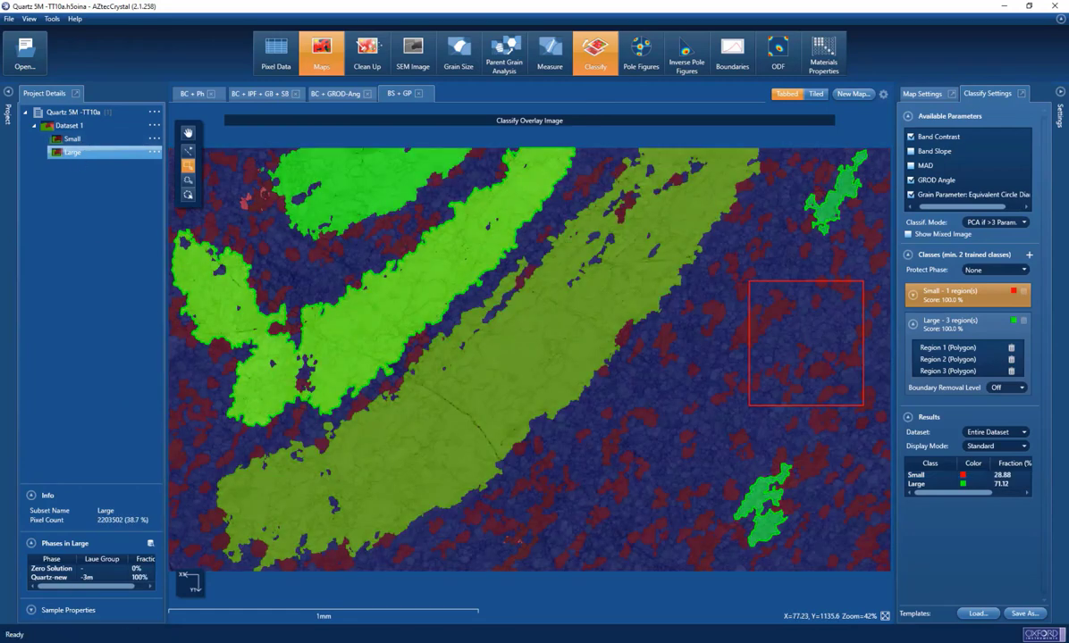
left_click(595, 53)
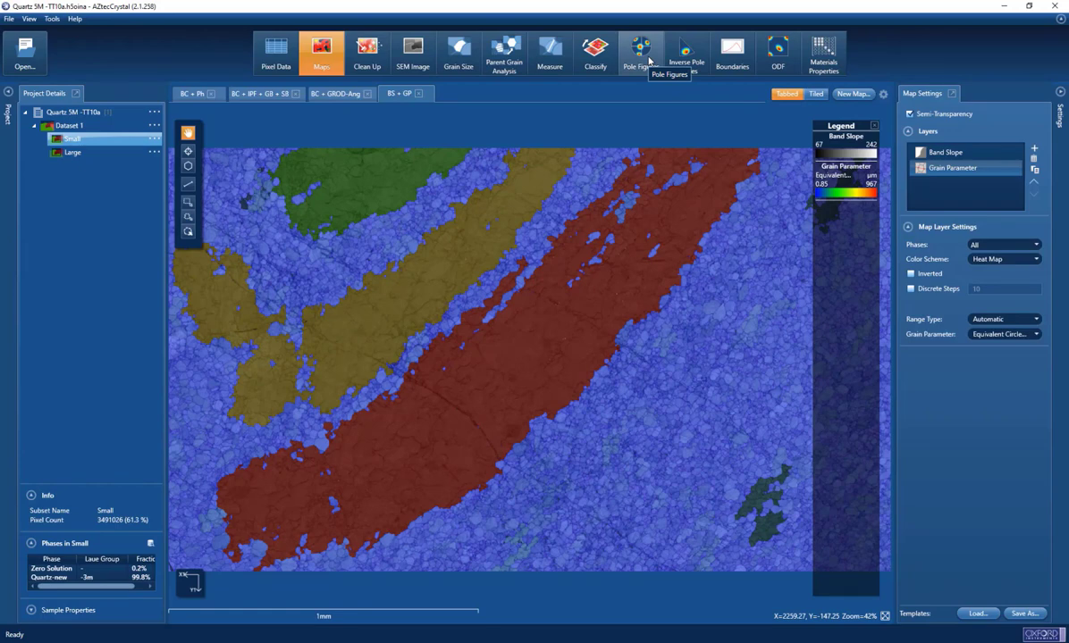
Review the Equivalent Circle Diameter distribution and grain size results for the Small subset, and close the grain sizing.
left_click(462, 59)
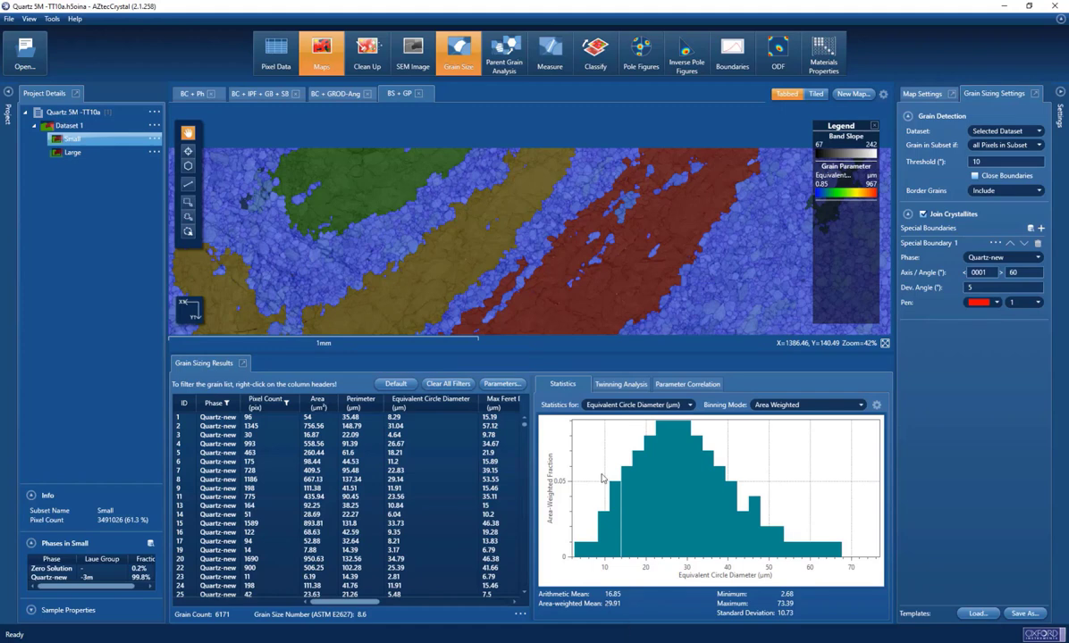
left_click(454, 57)
Add the default pole figure set for the Quartz-new phase to the Small subset.
left_click(640, 56)
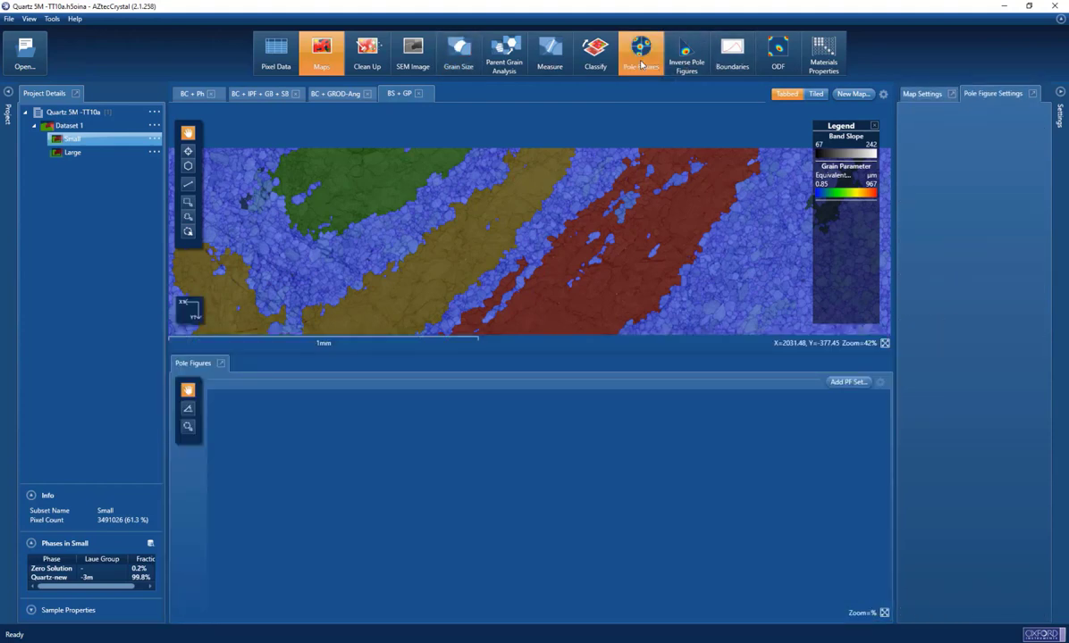
left_click(851, 383)
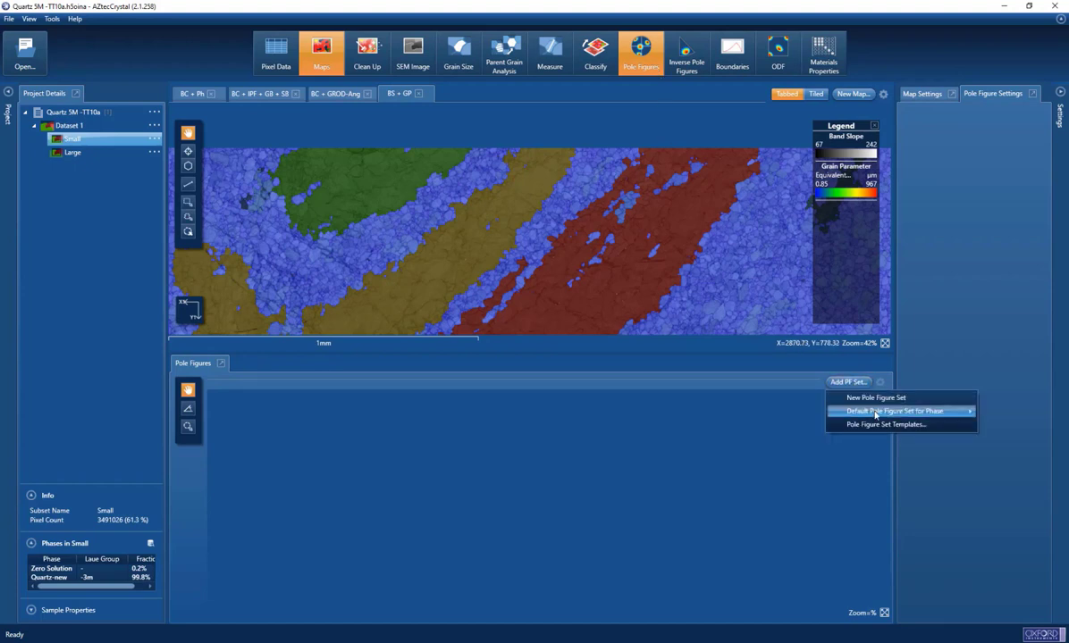
left_click(805, 412)
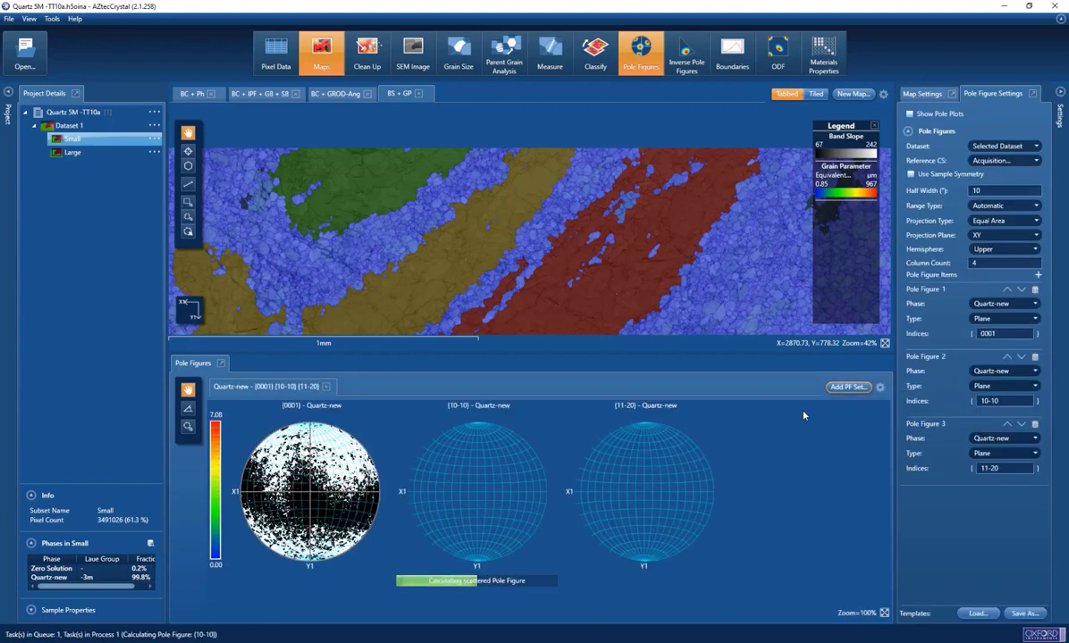
Display the pole figures as Contoured and turn off the color gradient.
left_click(880, 388)
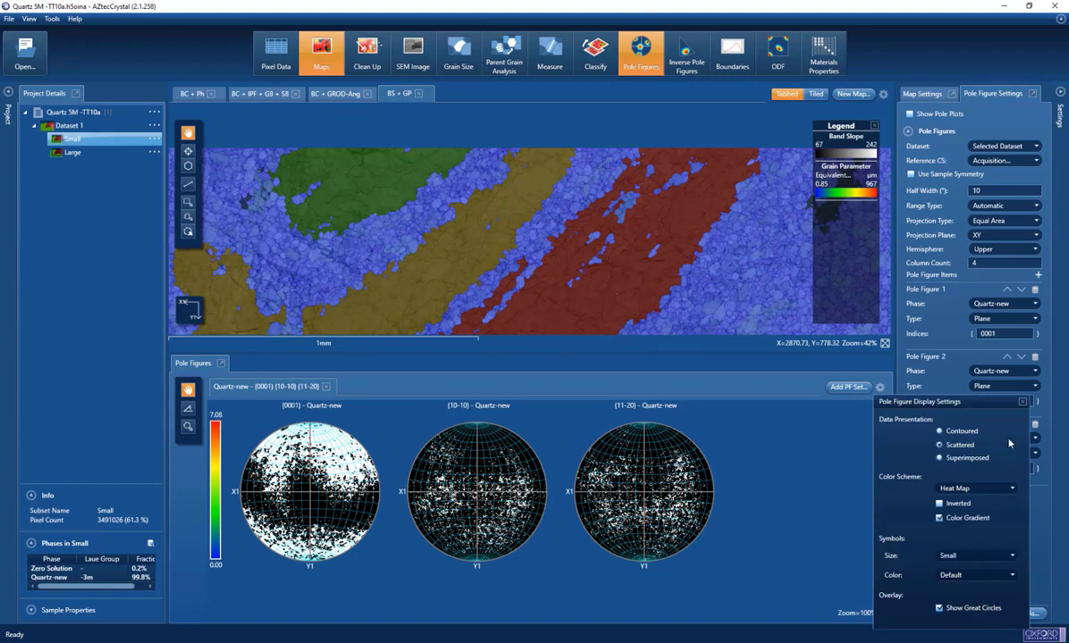
left_click(939, 431)
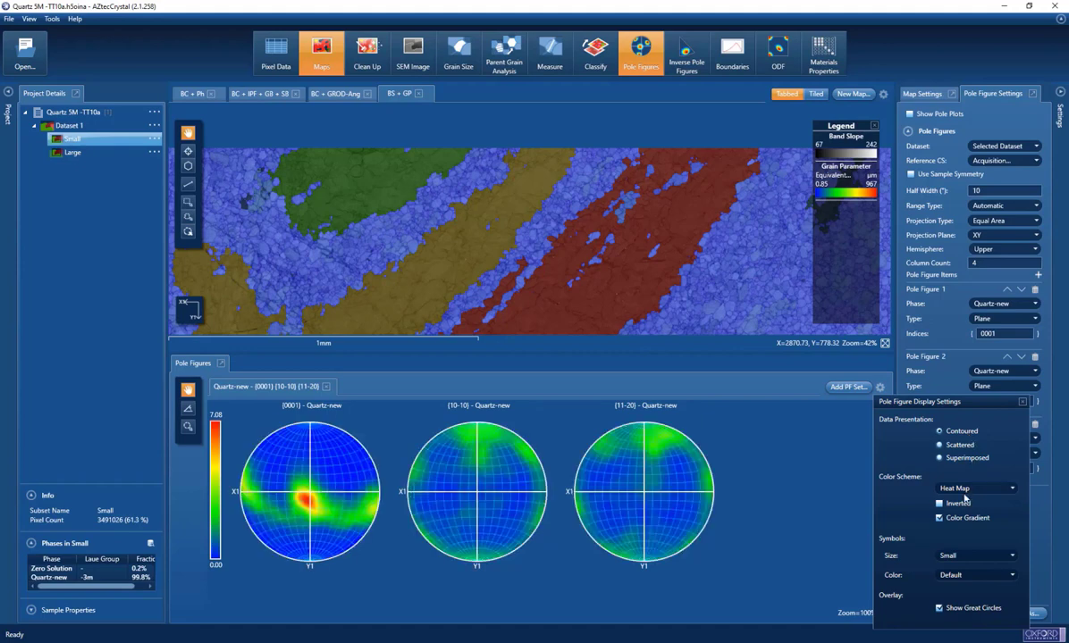
left_click(939, 517)
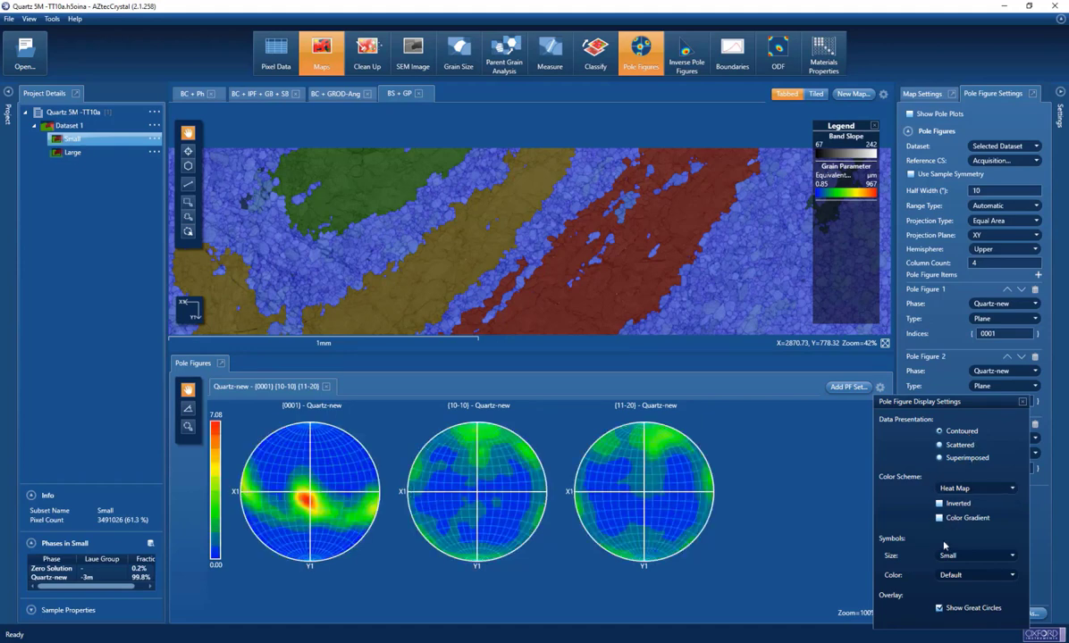
Hide the great circles on the pole figures, set their color scheme to Inferno, and close the display settings.
left_click(940, 608)
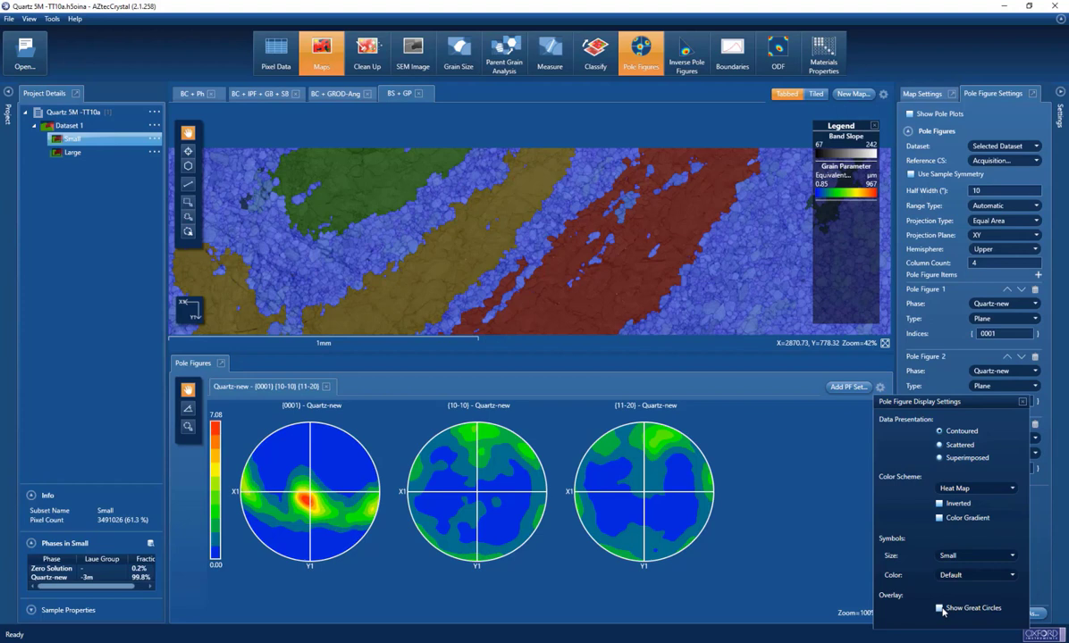
left_click(1013, 489)
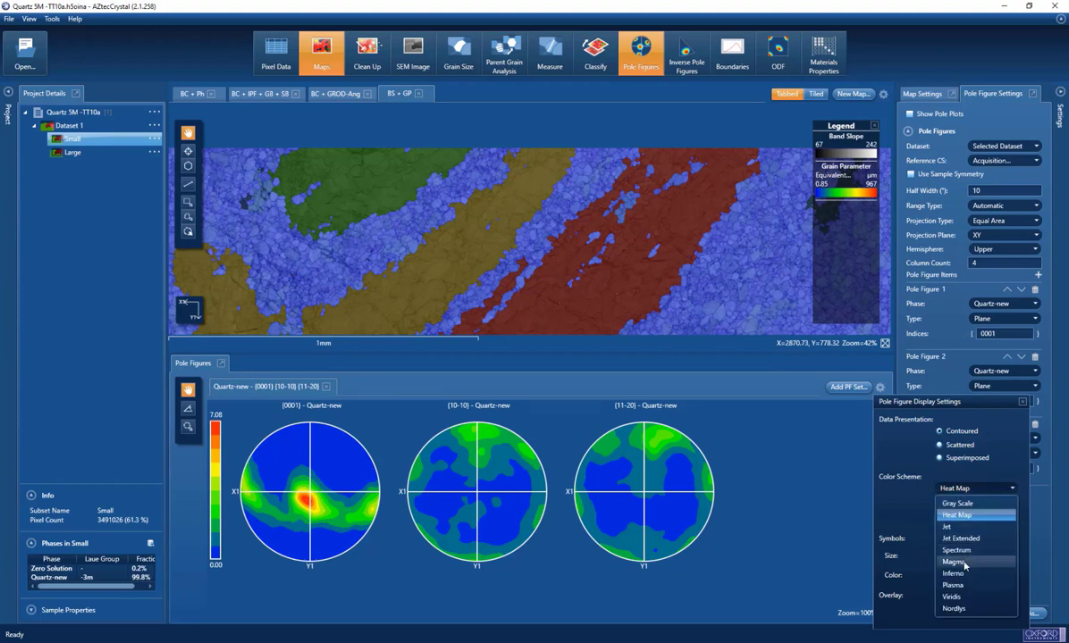
left_click(958, 573)
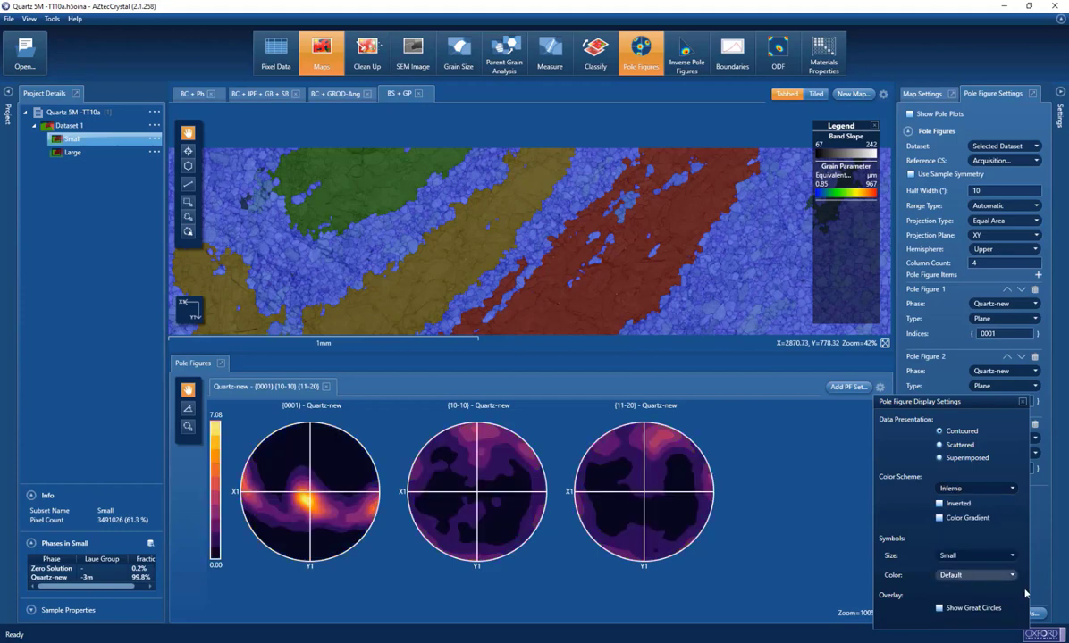
left_click(795, 528)
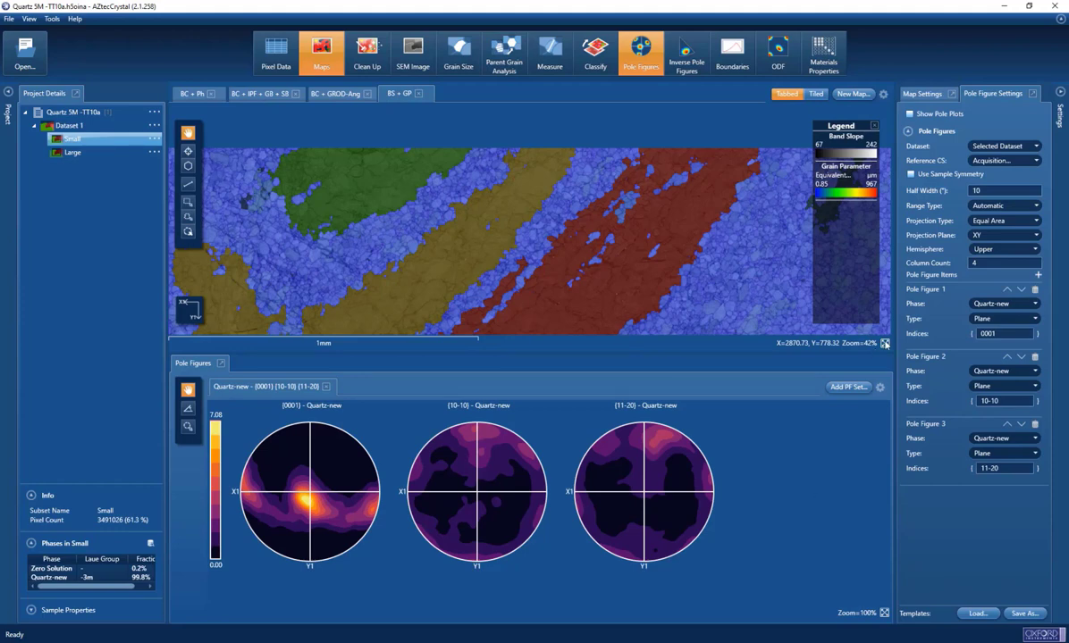
Display the BC + IPF + GB + SB map fitted to its view, and set the pole figures' projection plane to YX.
left_click(885, 343)
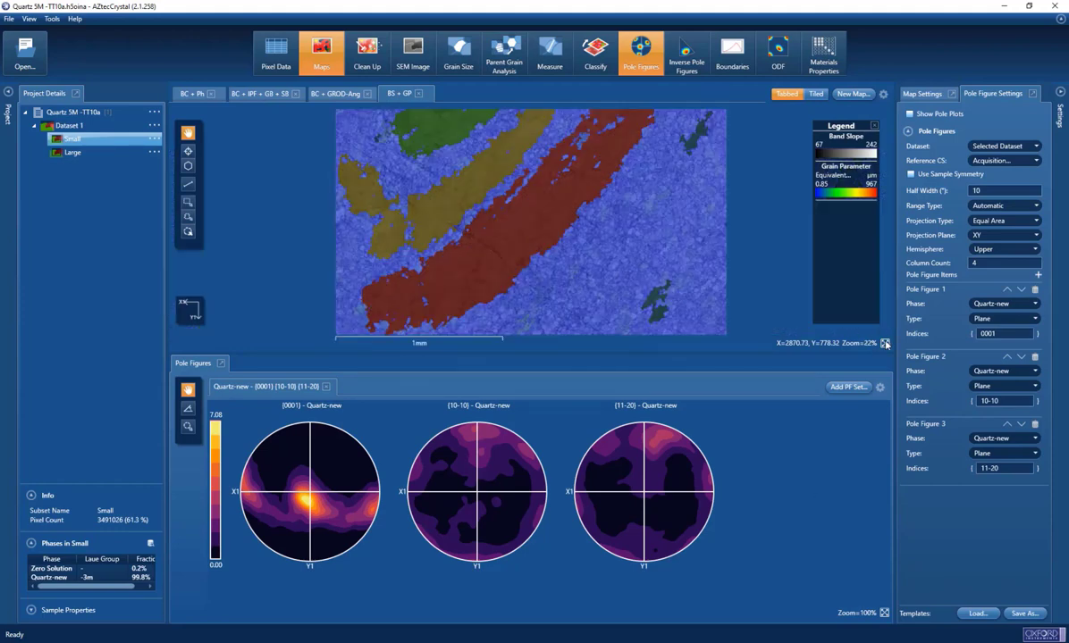
left_click(259, 94)
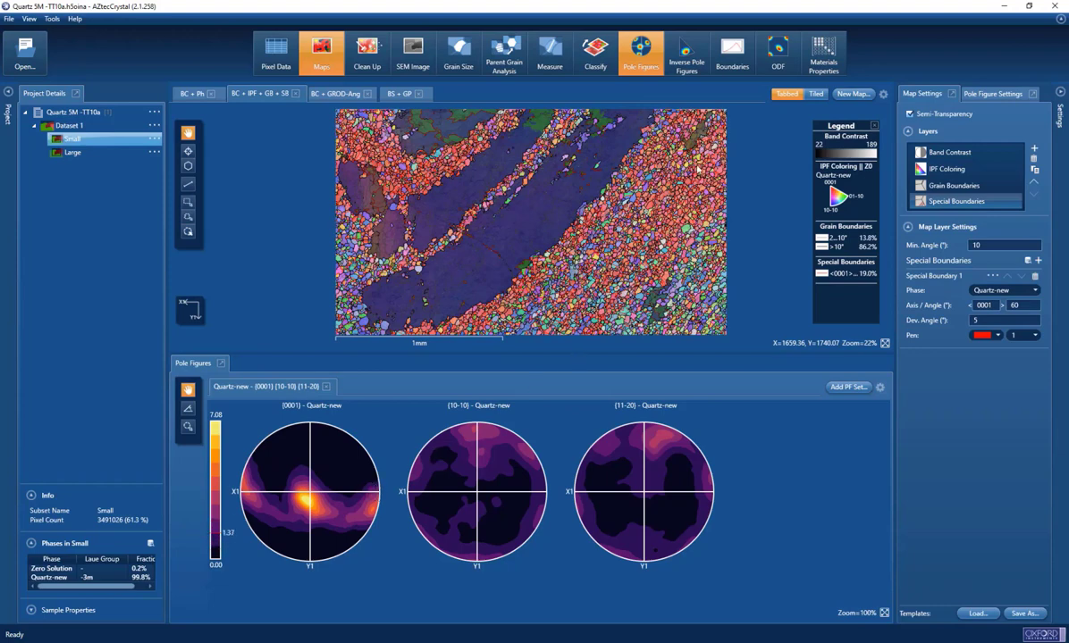
left_click(996, 93)
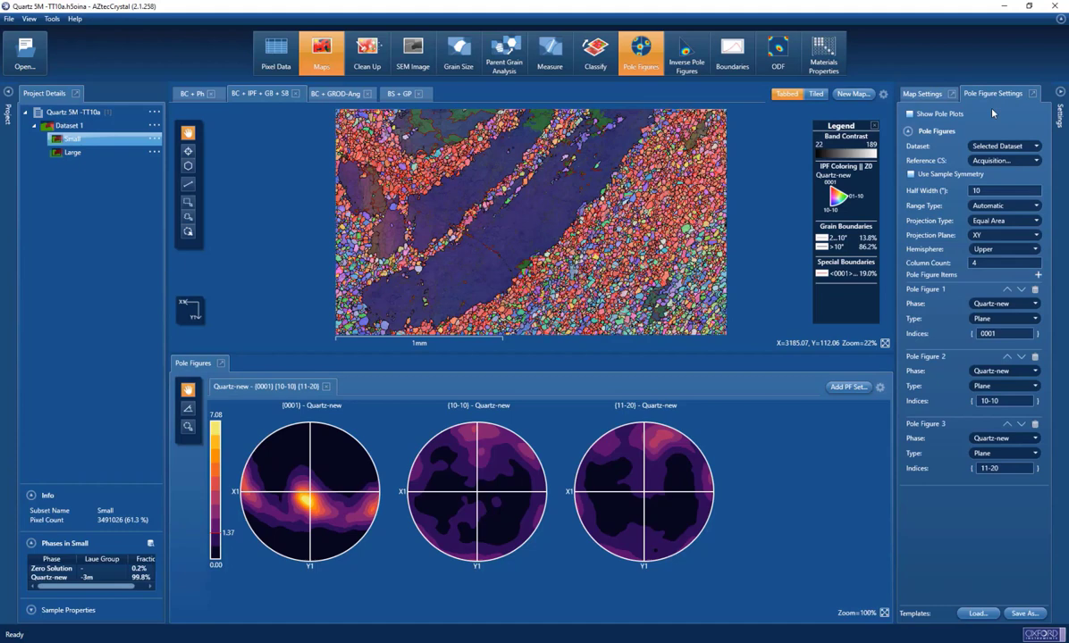
left_click(1037, 239)
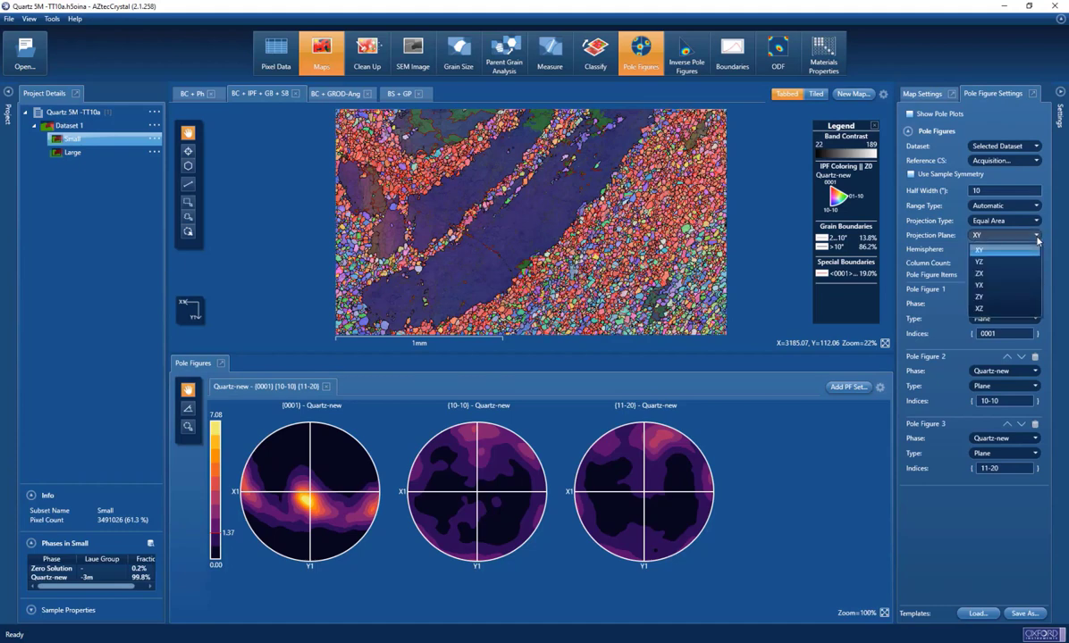
left_click(983, 285)
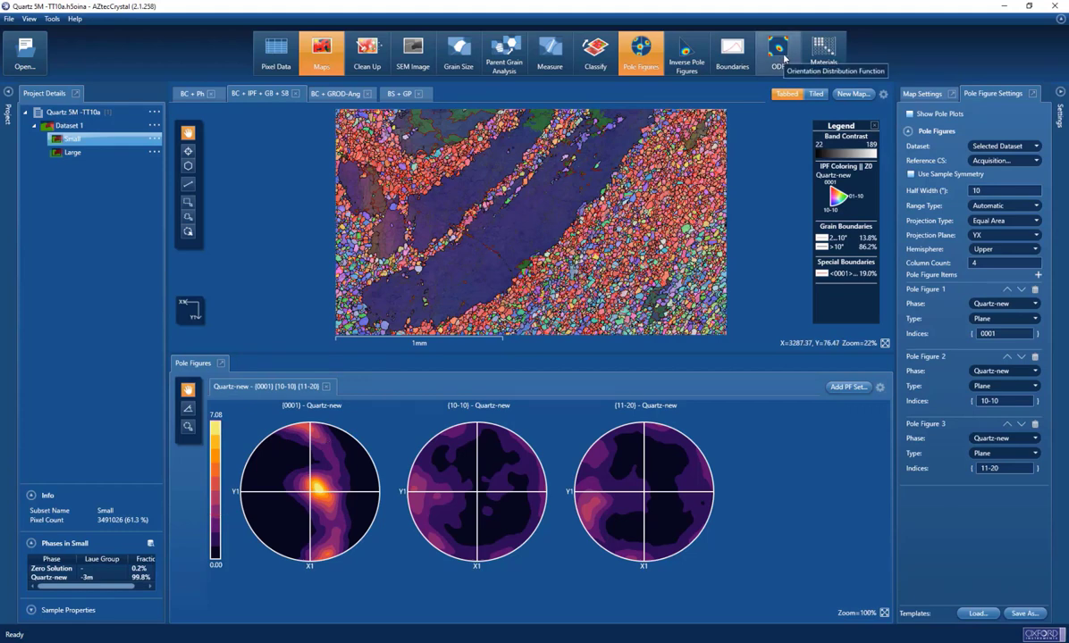
Examine the Small subset's sample symmetry options and CS0->CS1 rotation angles in the sample properties.
left_click(32, 612)
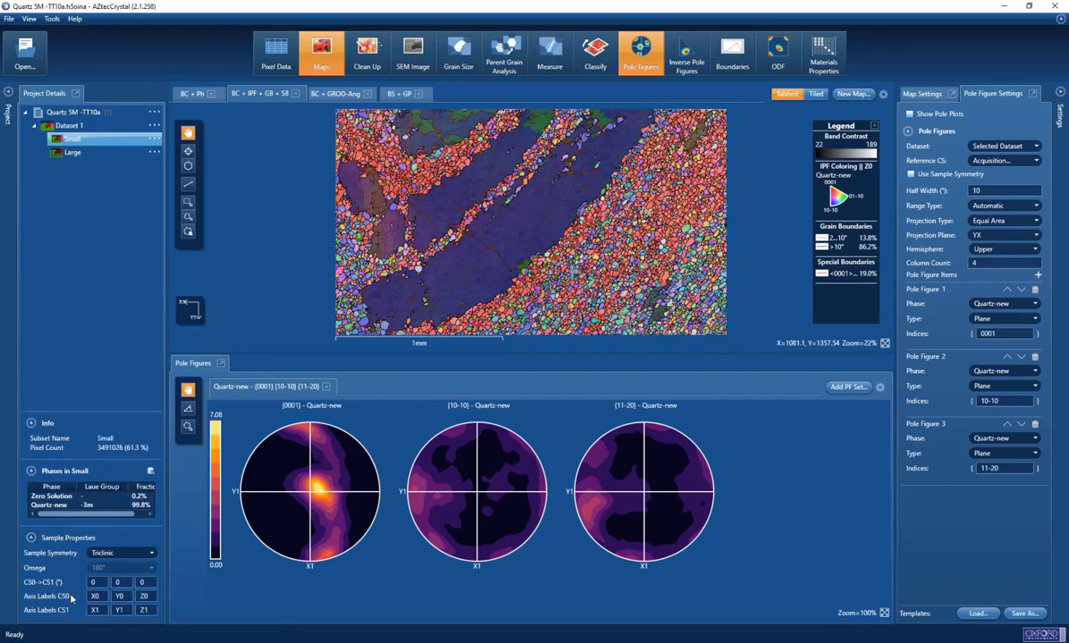
left_click(152, 554)
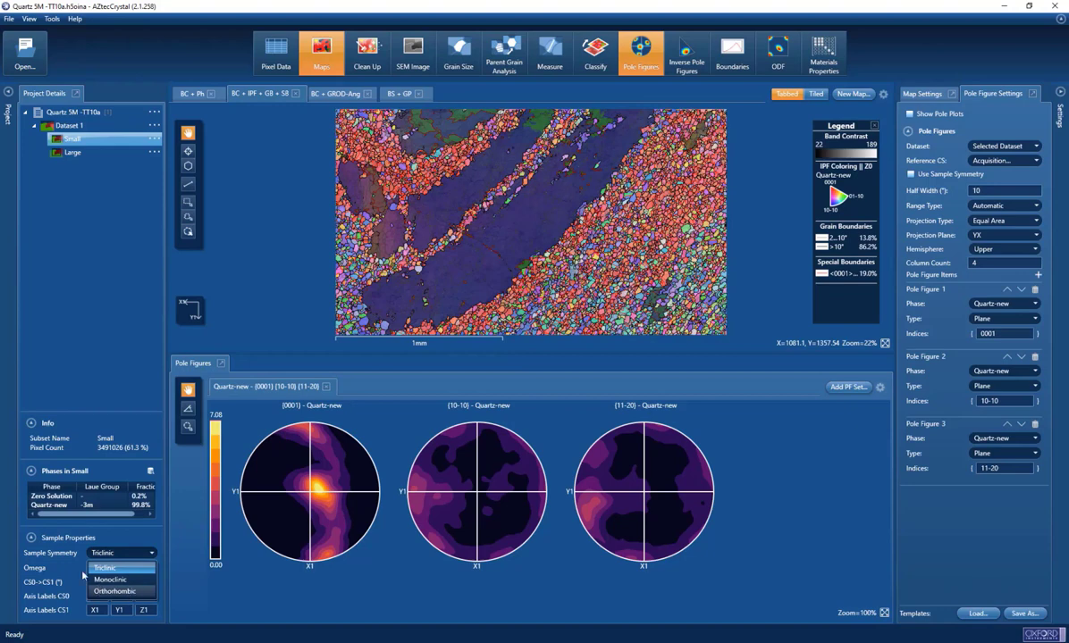
left_click(76, 601)
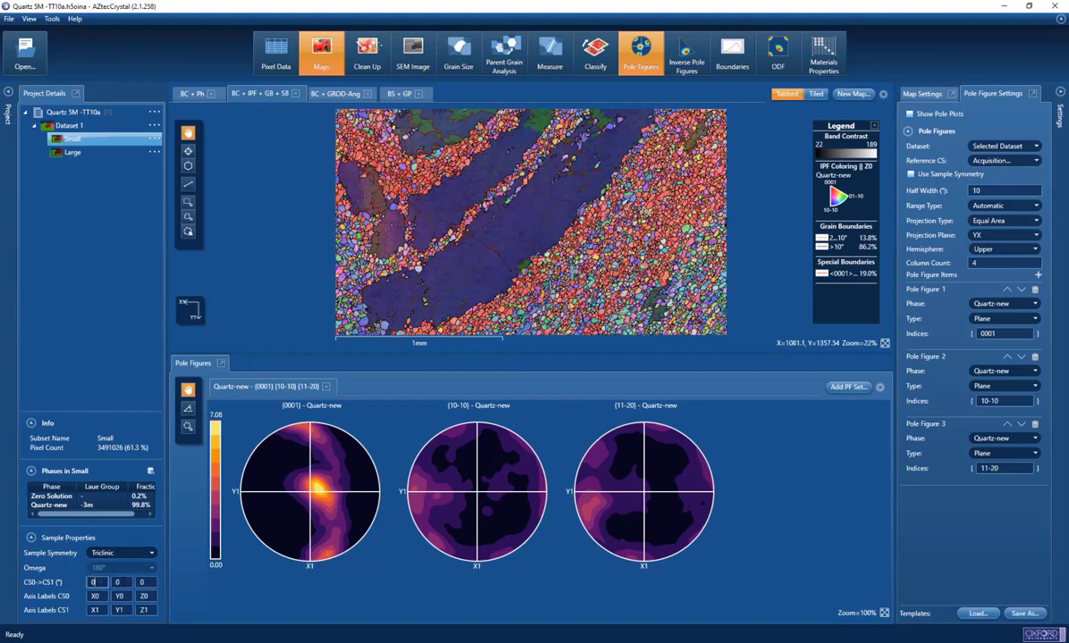
left_click(146, 581)
Set the pole figures' hemisphere to Lower and their dataset to the Large subset.
left_click(1036, 250)
left_click(990, 267)
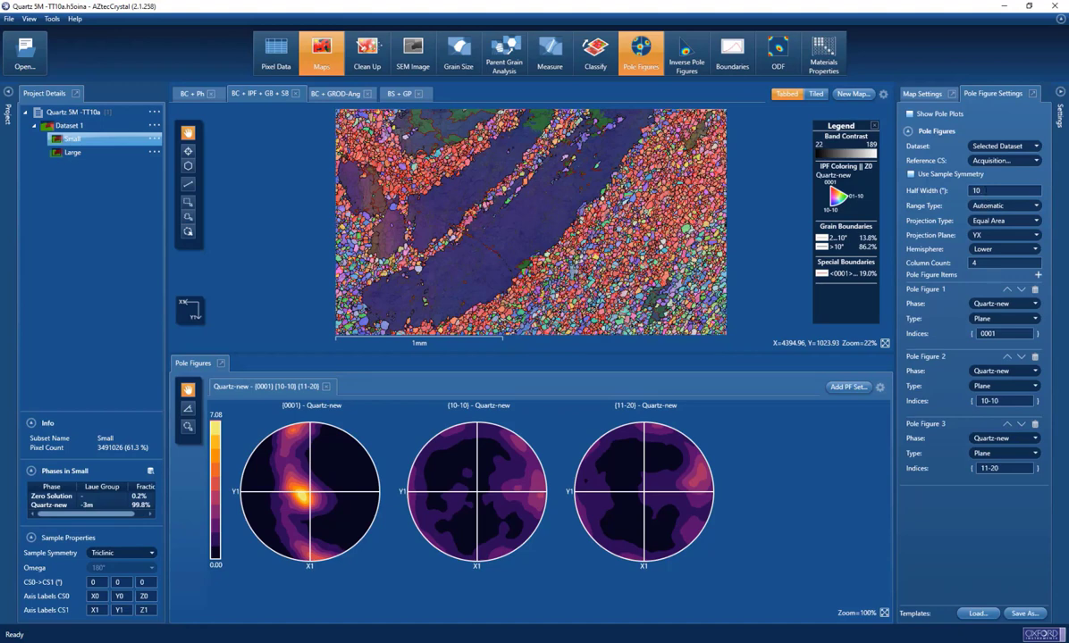
left_click(979, 190)
left_click(1039, 151)
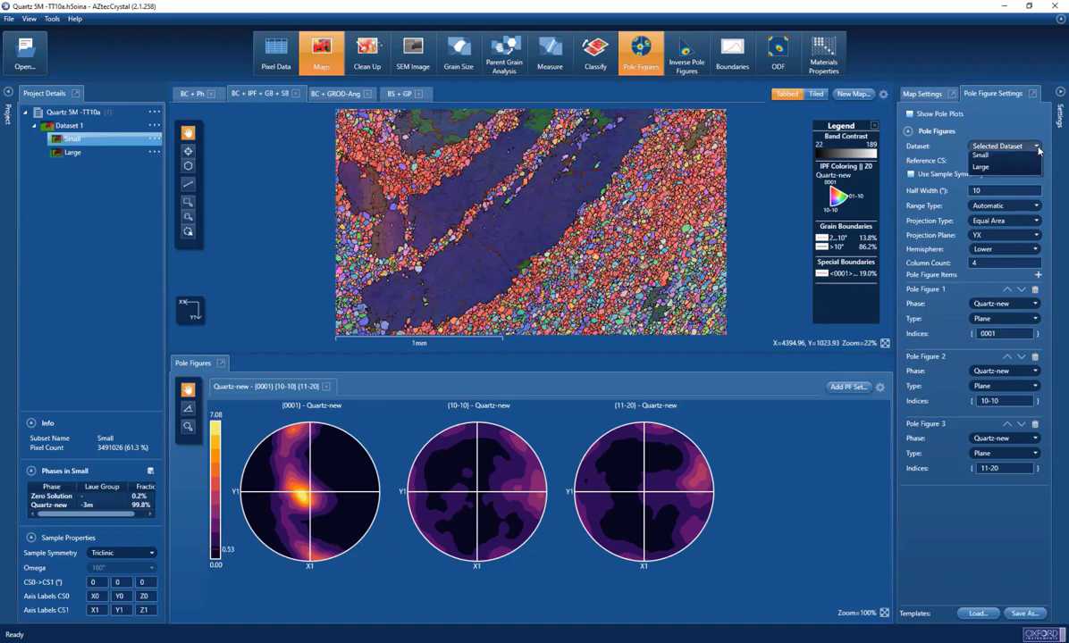
left_click(988, 191)
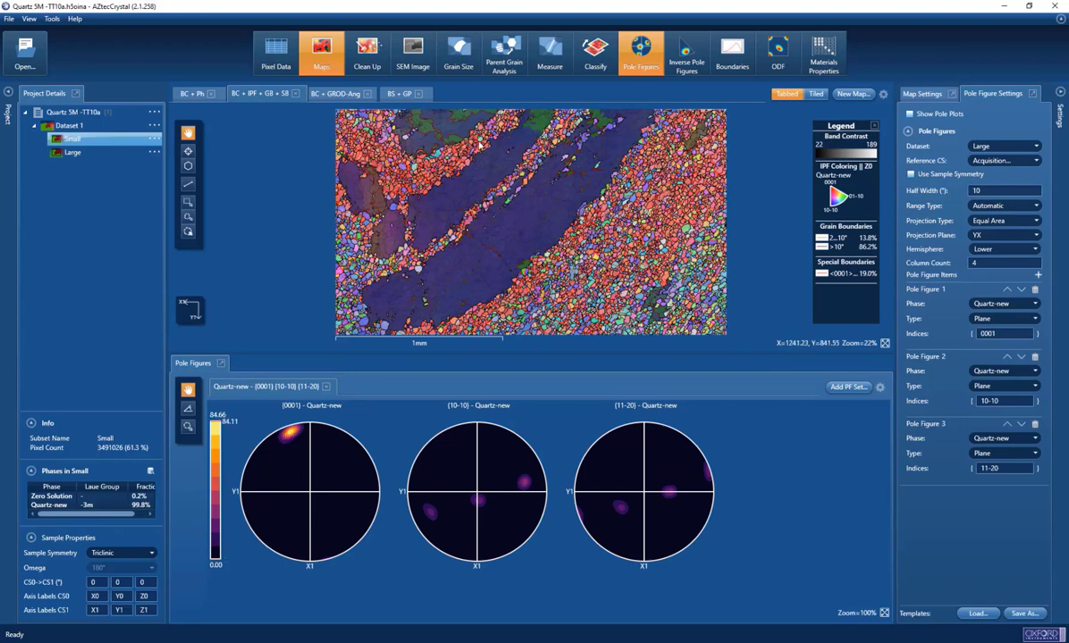
Probe several points inside the large grains on the map to examine their unit cell orientations and pole positions, and leave point selection.
left_click(187, 153)
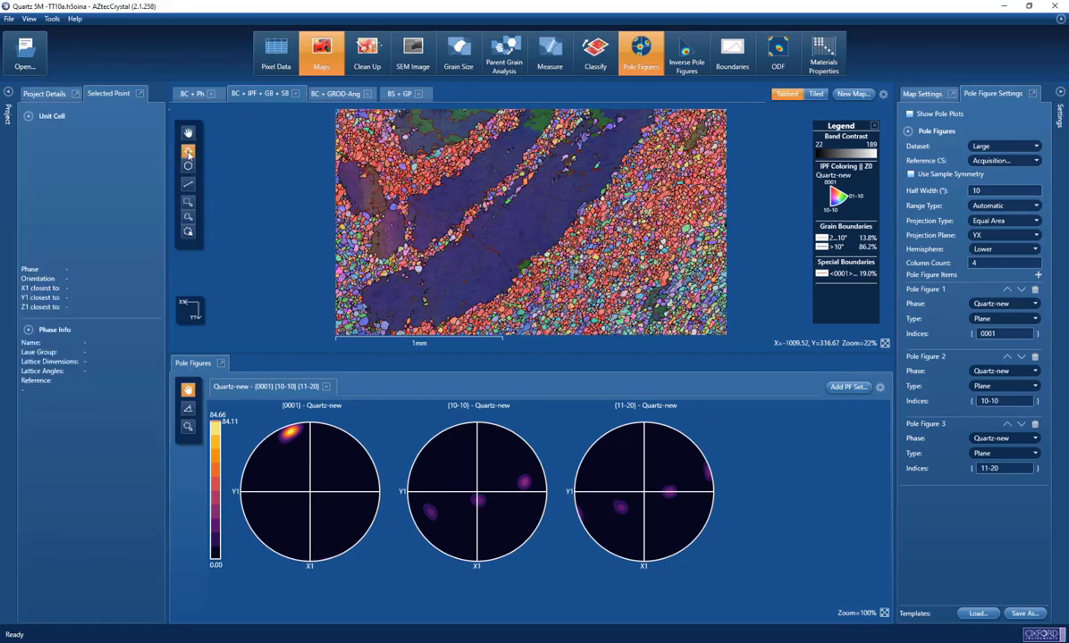
left_click(531, 222)
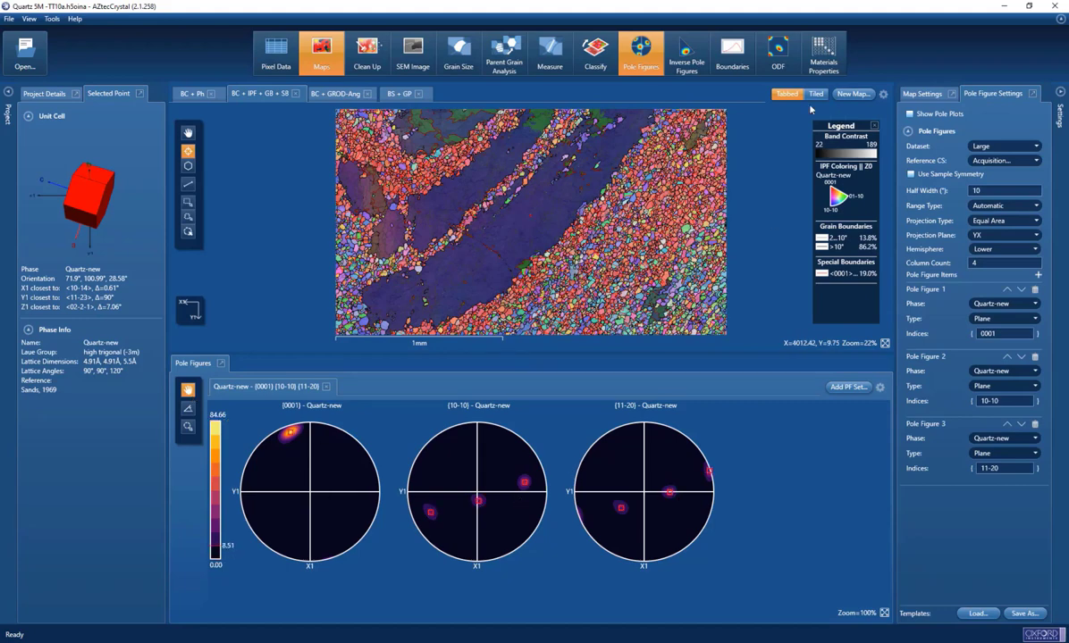
left_click(501, 167)
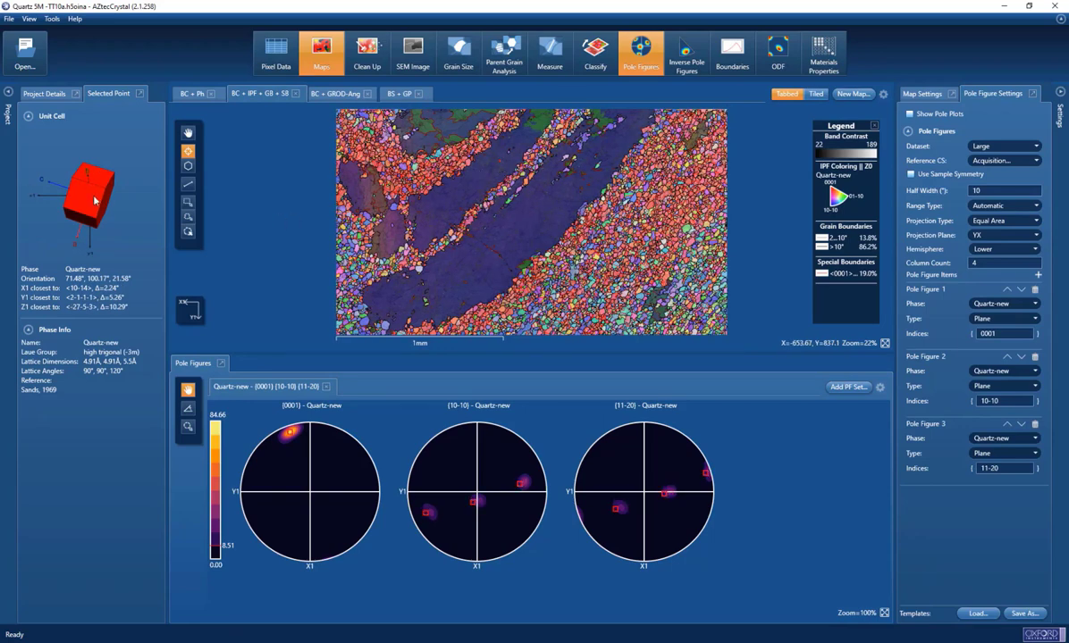
left_click(460, 132)
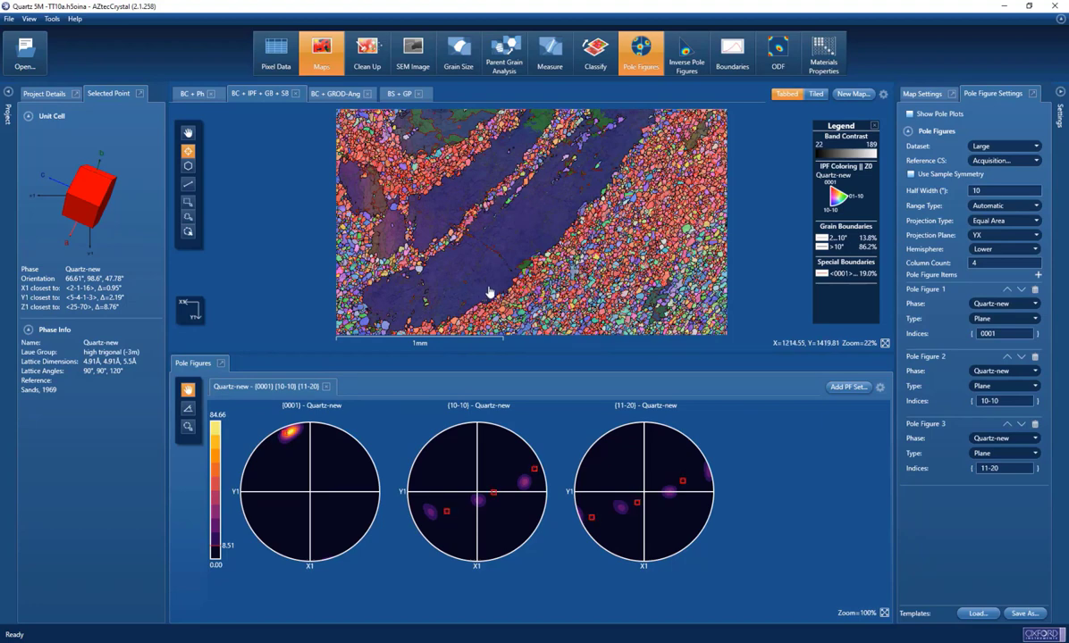
left_click(189, 132)
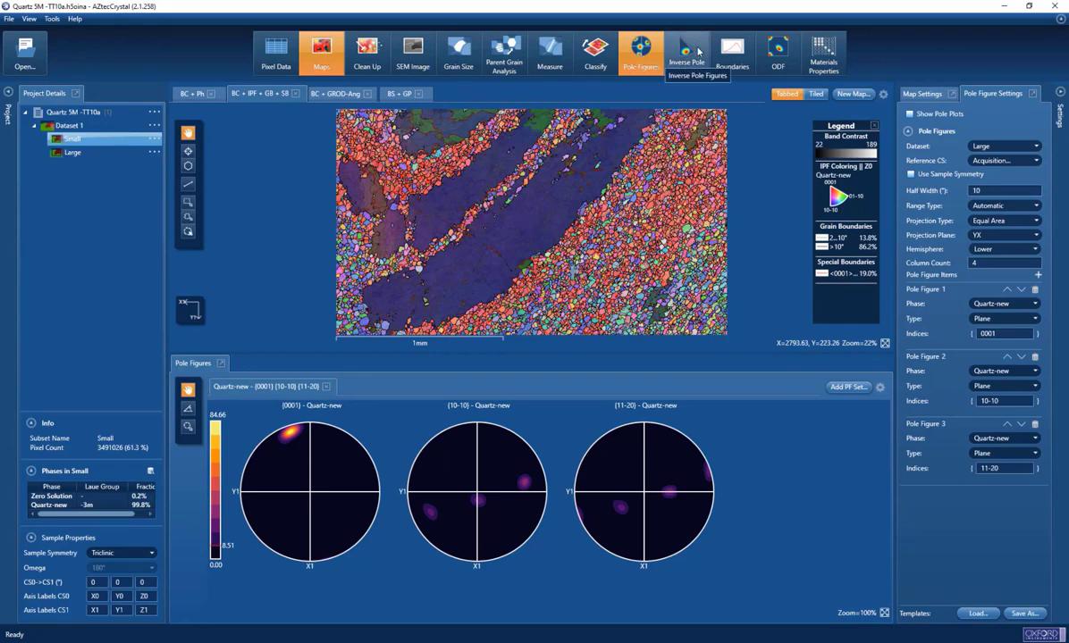
Open the boundary analysis and show only the neighbor pair disorientation distribution, with a 2° threshold.
left_click(733, 54)
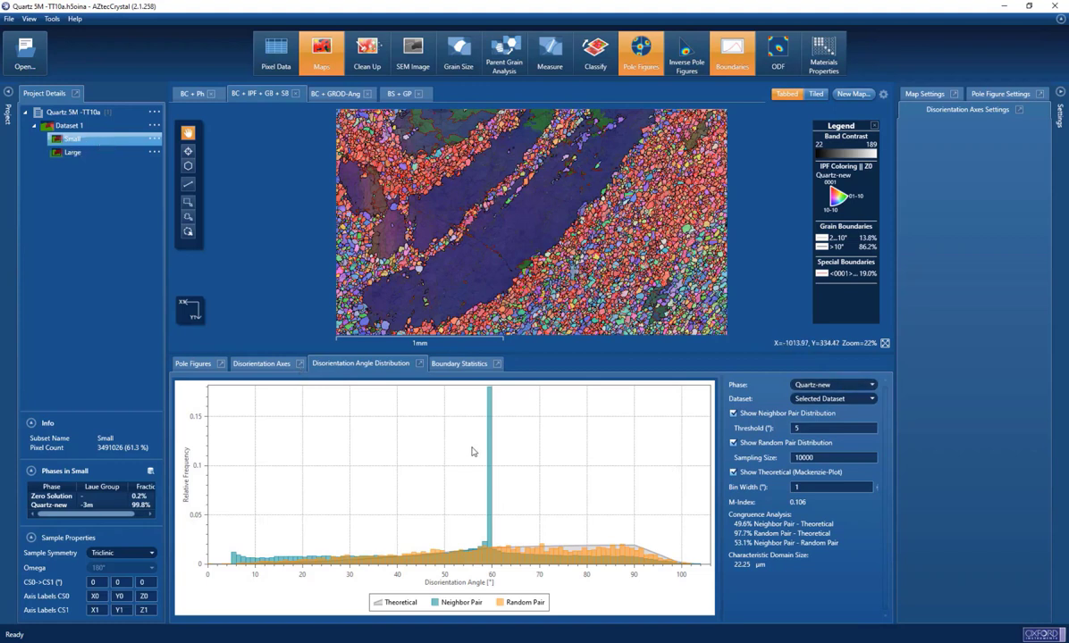
left_click(733, 473)
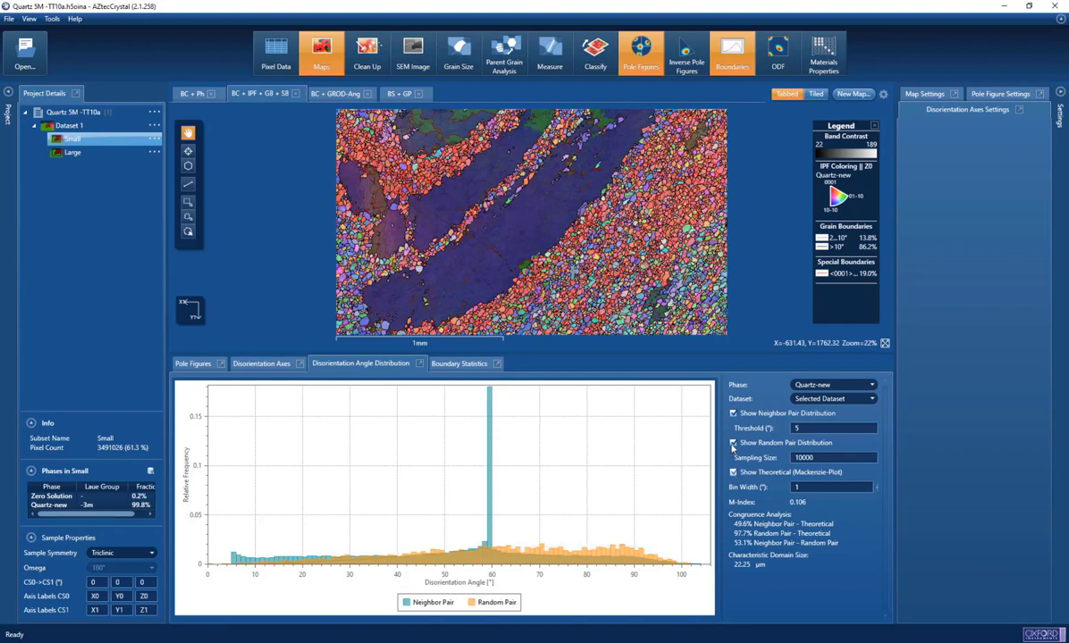
left_click(734, 445)
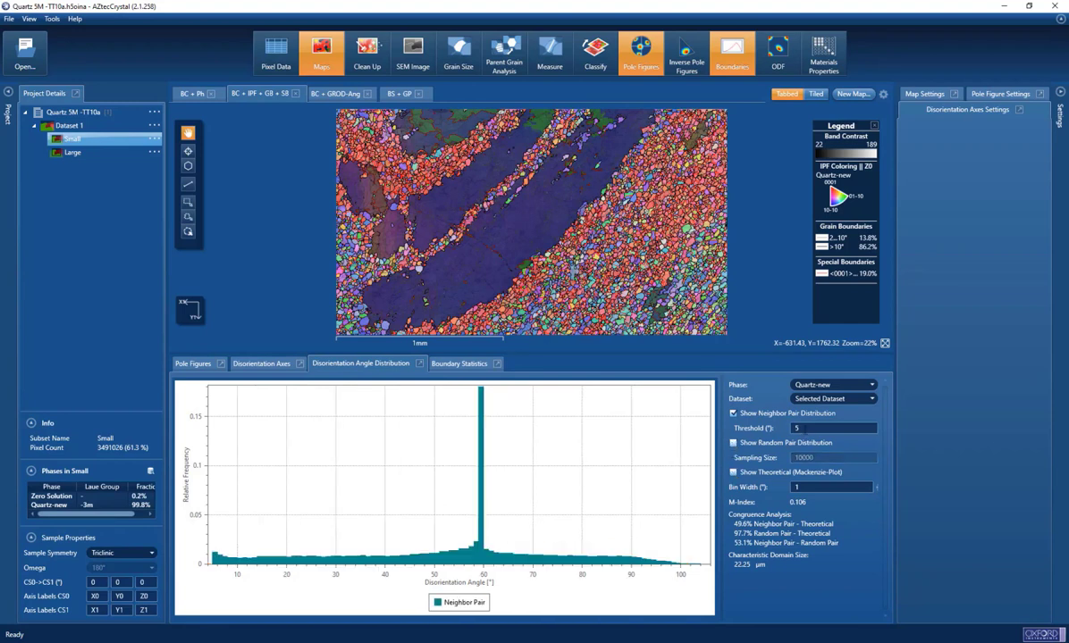
double_click(791, 429)
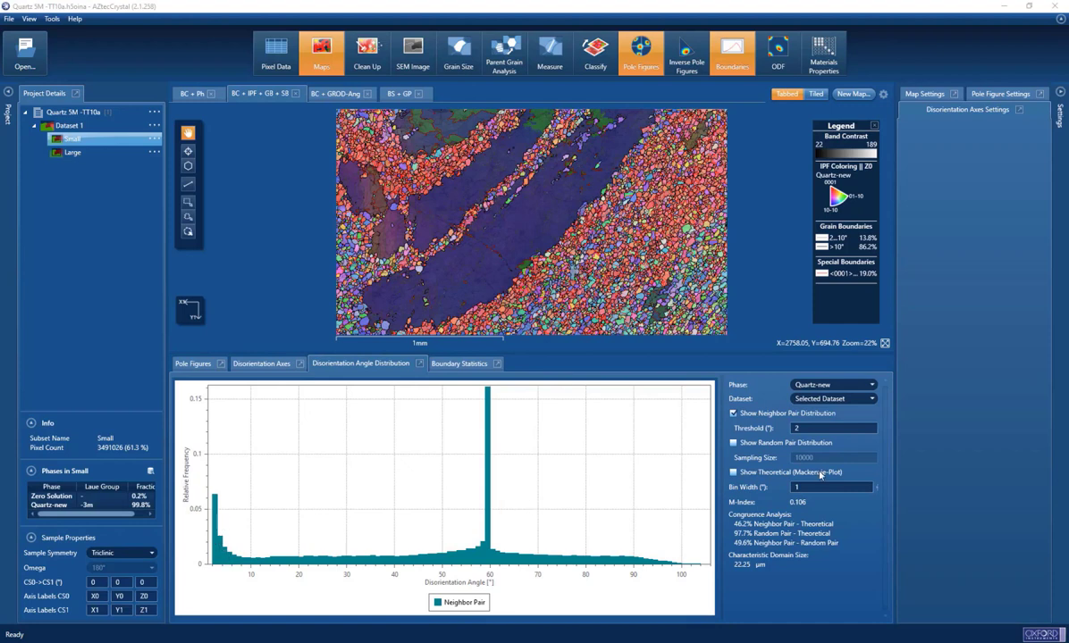
Compare the neighbor pair distribution with the theoretical and random pair distributions one at a time, hiding each again.
left_click(735, 473)
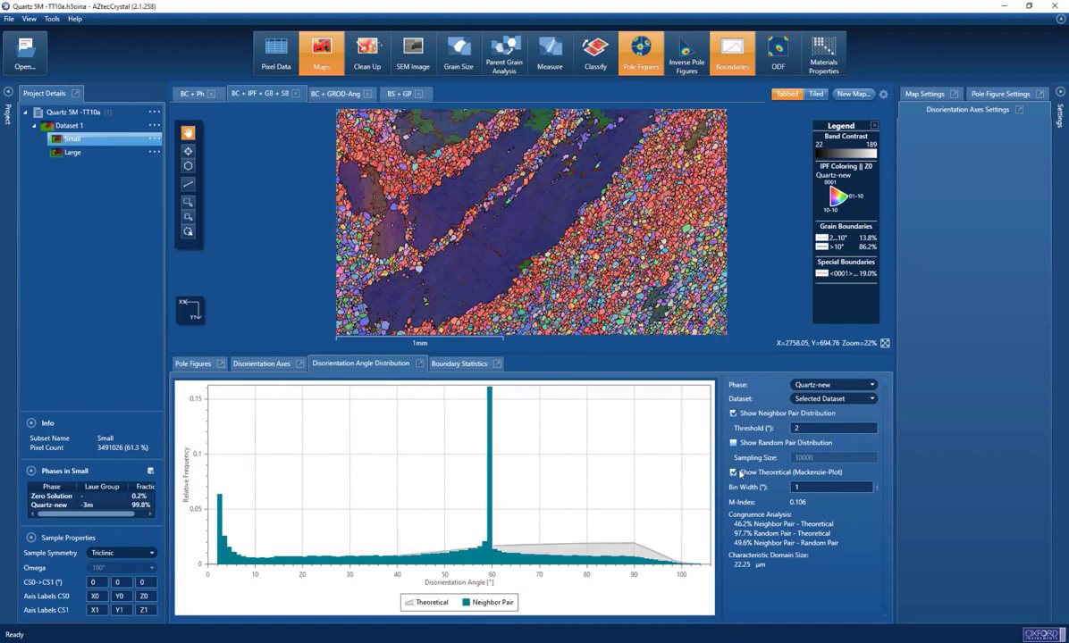
left_click(738, 473)
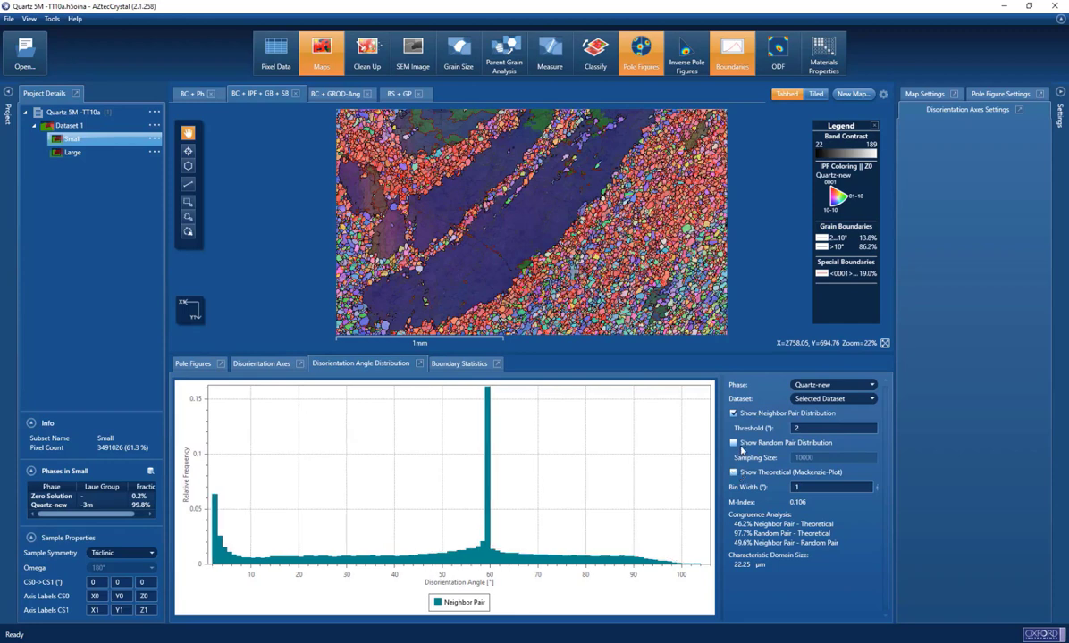
left_click(740, 450)
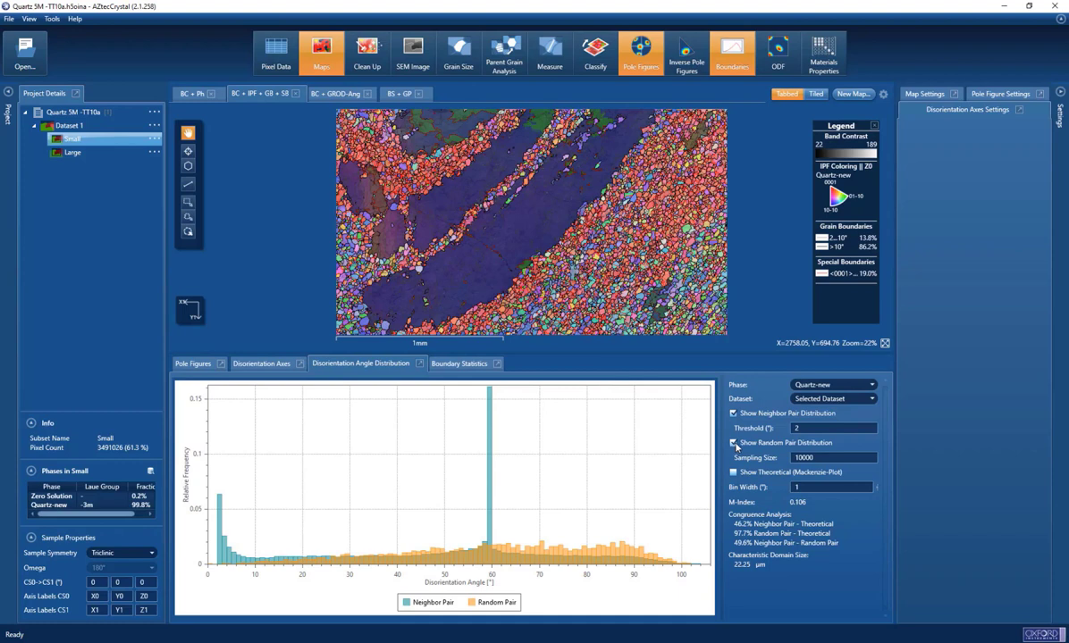
left_click(734, 444)
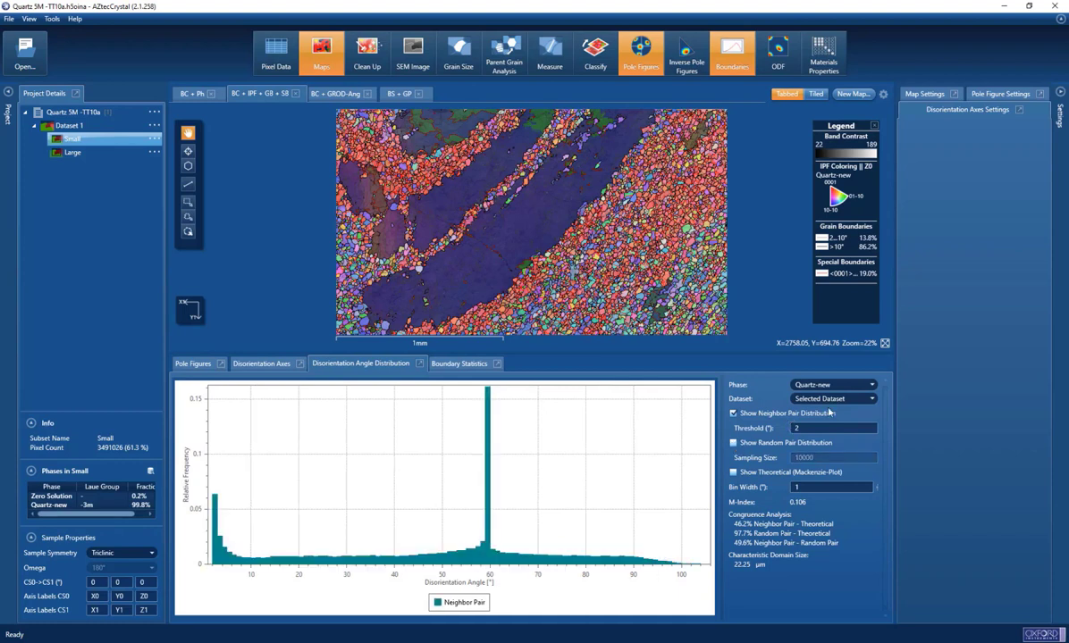
Switch the disorientation angle distribution to the Large subset, examine it, and close the boundary analysis.
left_click(831, 400)
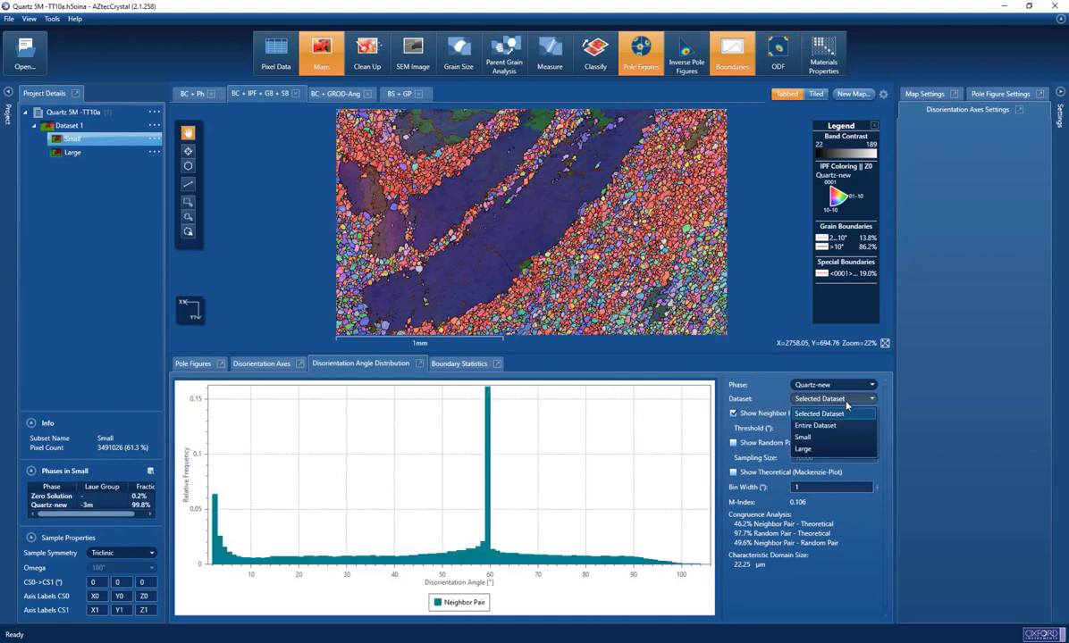
left_click(819, 451)
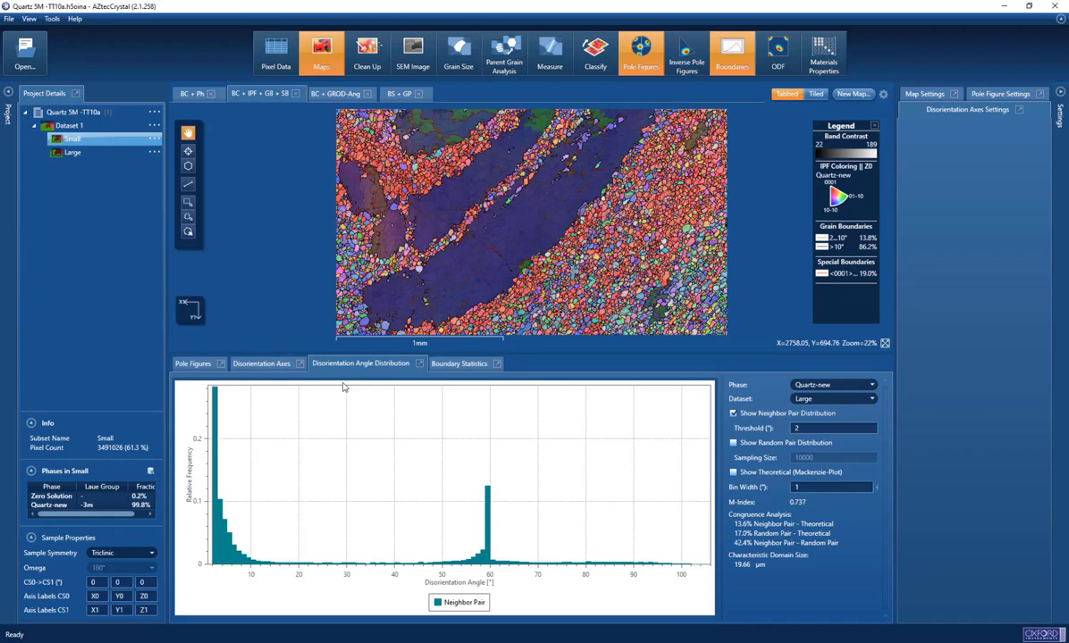
left_click(641, 53)
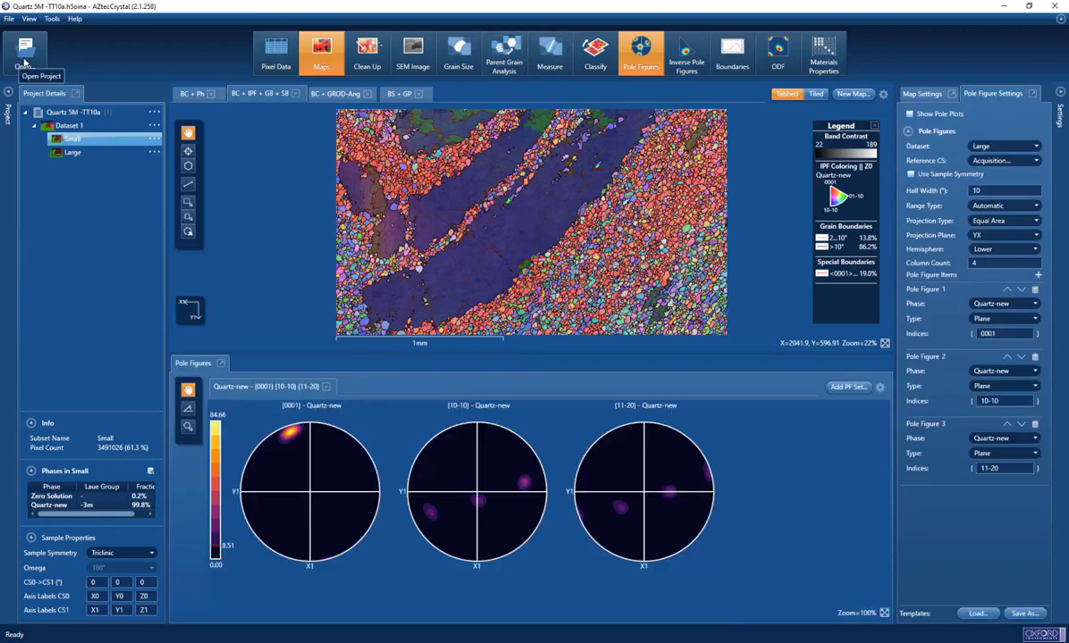
Open the High C Martensite.h5oina project alongside the quartz project, and close the pole figures view.
left_click(24, 56)
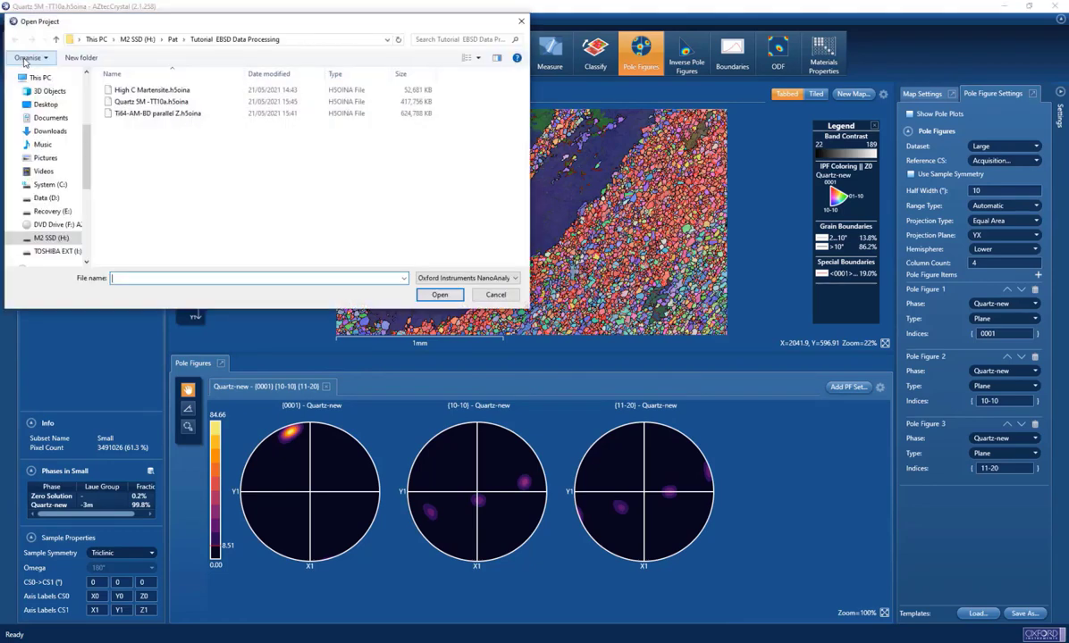
left_click(136, 90)
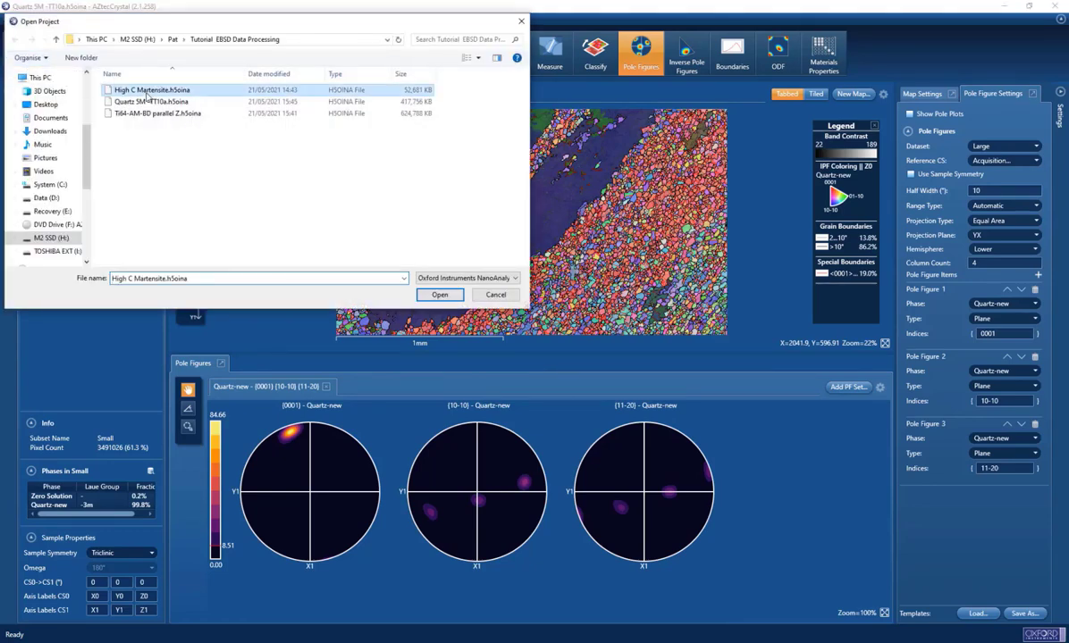
left_click(439, 295)
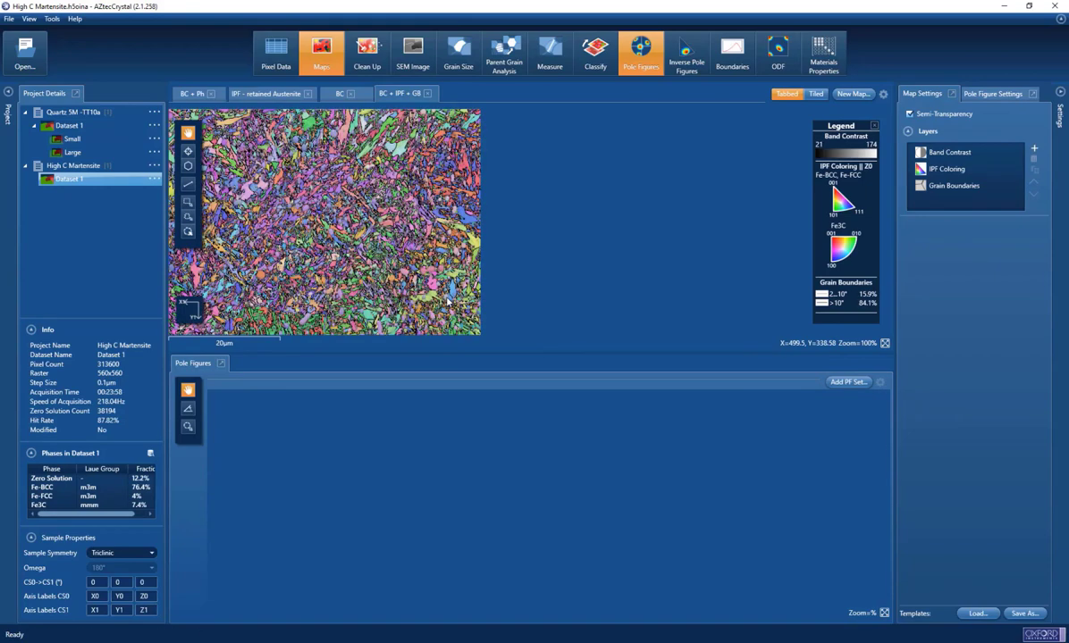
left_click(625, 56)
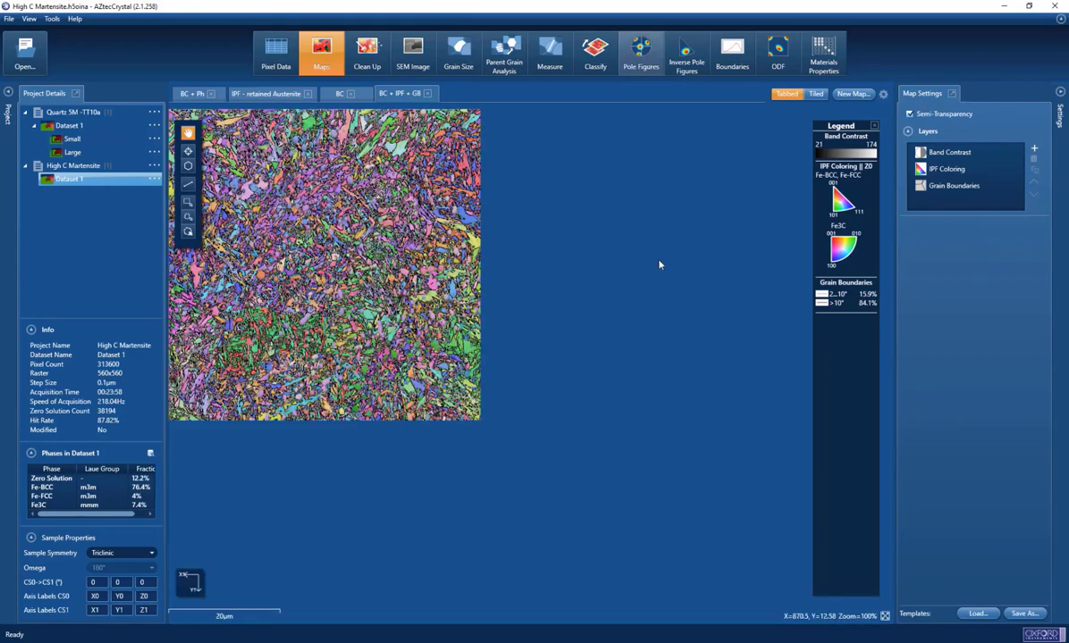
Display the band contrast and phase map fitted to view, and switch from the maps to the SEM image.
left_click(885, 616)
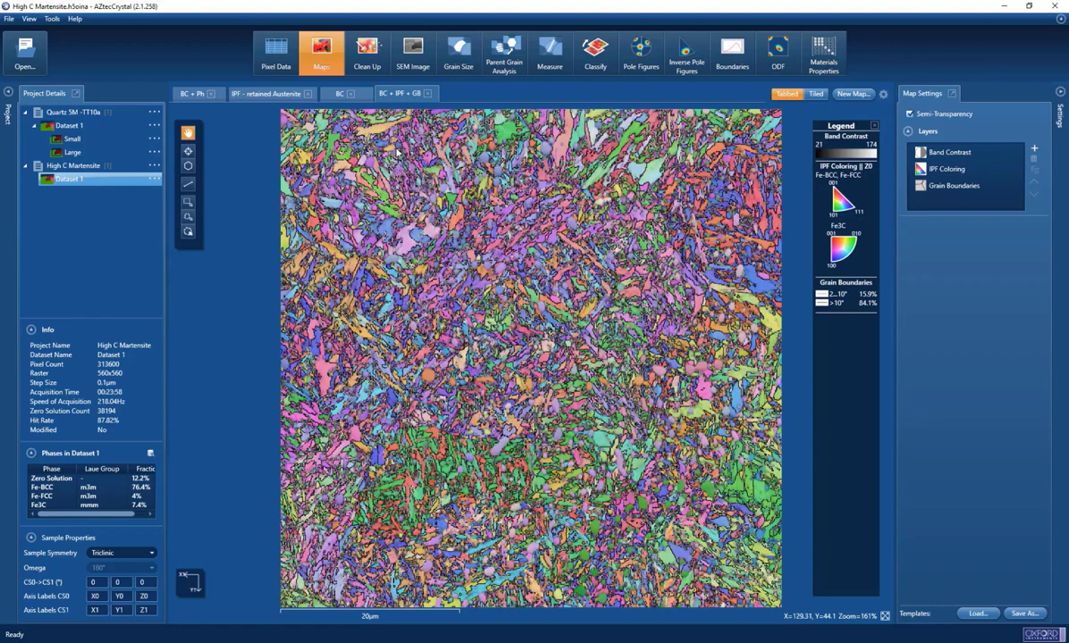
left_click(191, 93)
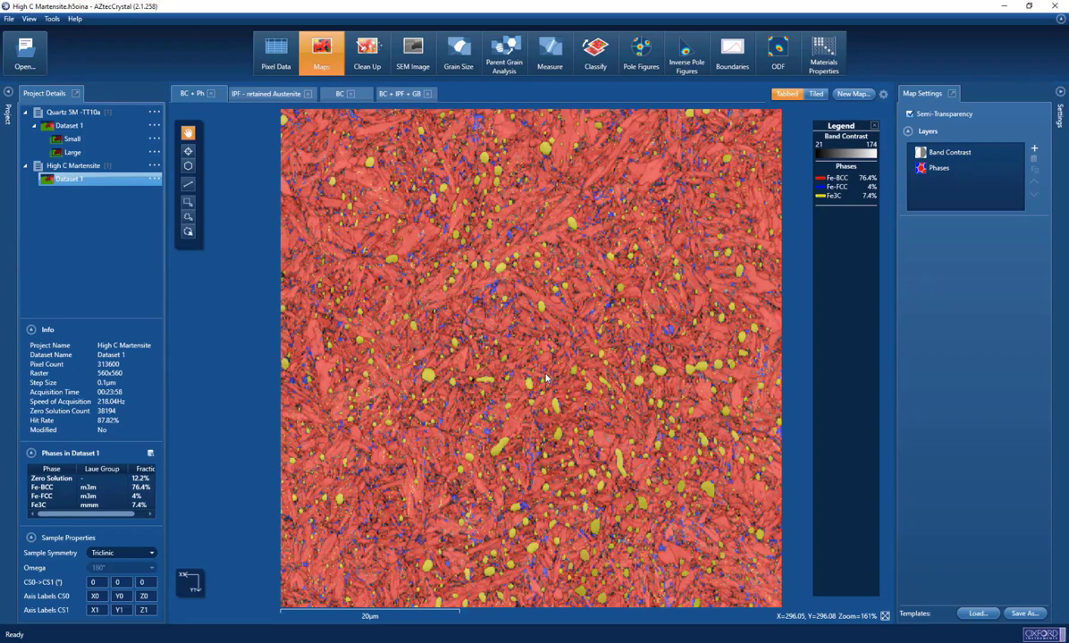
left_click(413, 53)
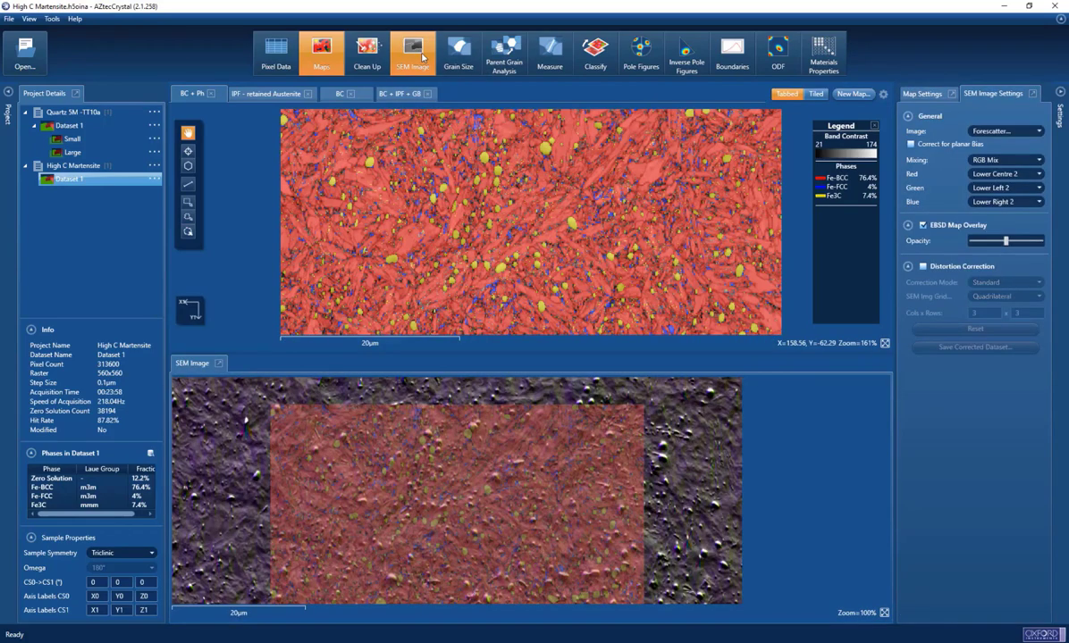
left_click(319, 63)
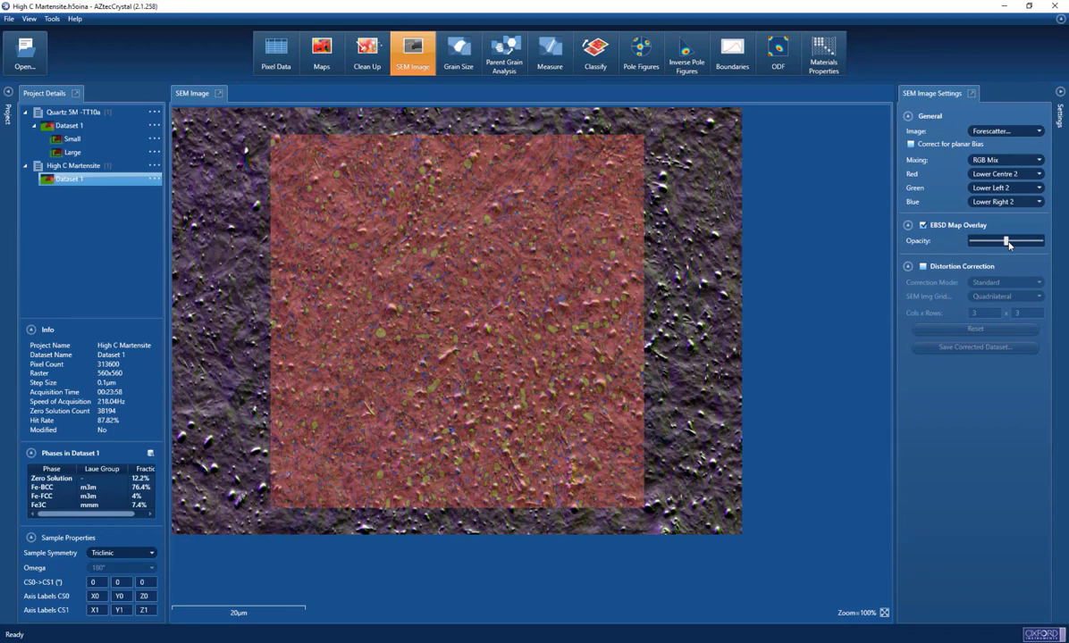
Compare the EBSD phase overlay with the forescatter image by varying its opacity from none to full and back to about half.
left_click_drag(1007, 242, 969, 247)
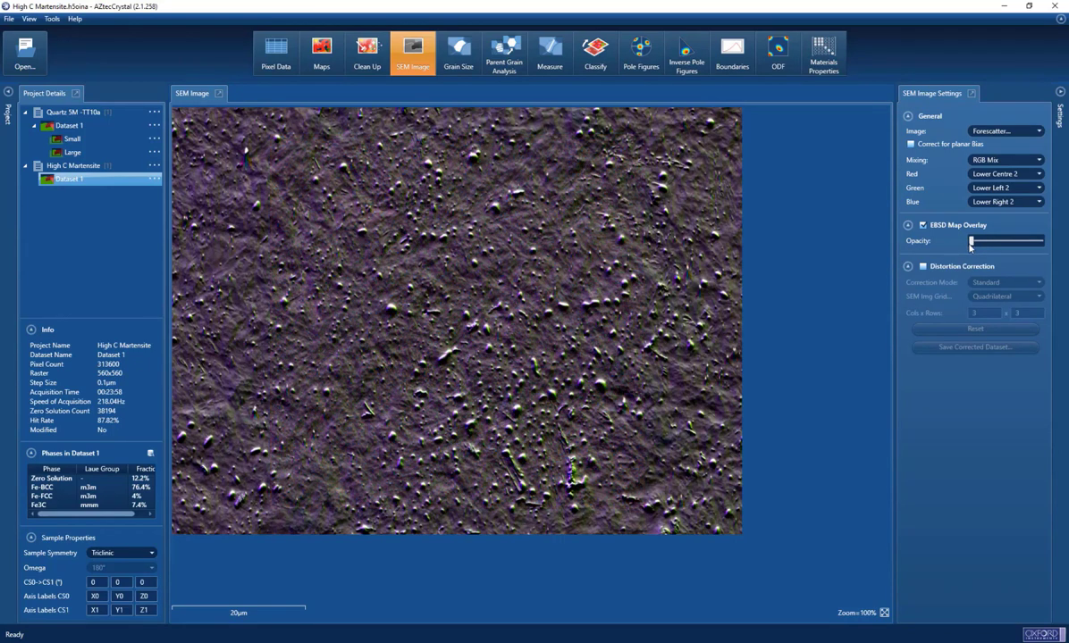
left_click_drag(971, 245, 1052, 237)
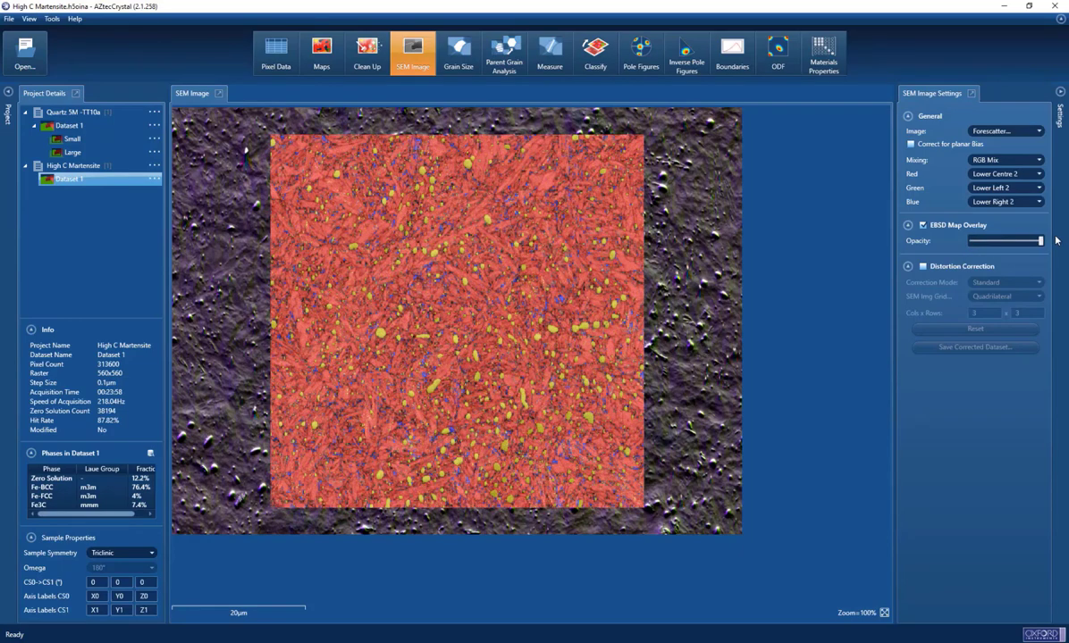
left_click_drag(1040, 242, 1010, 257)
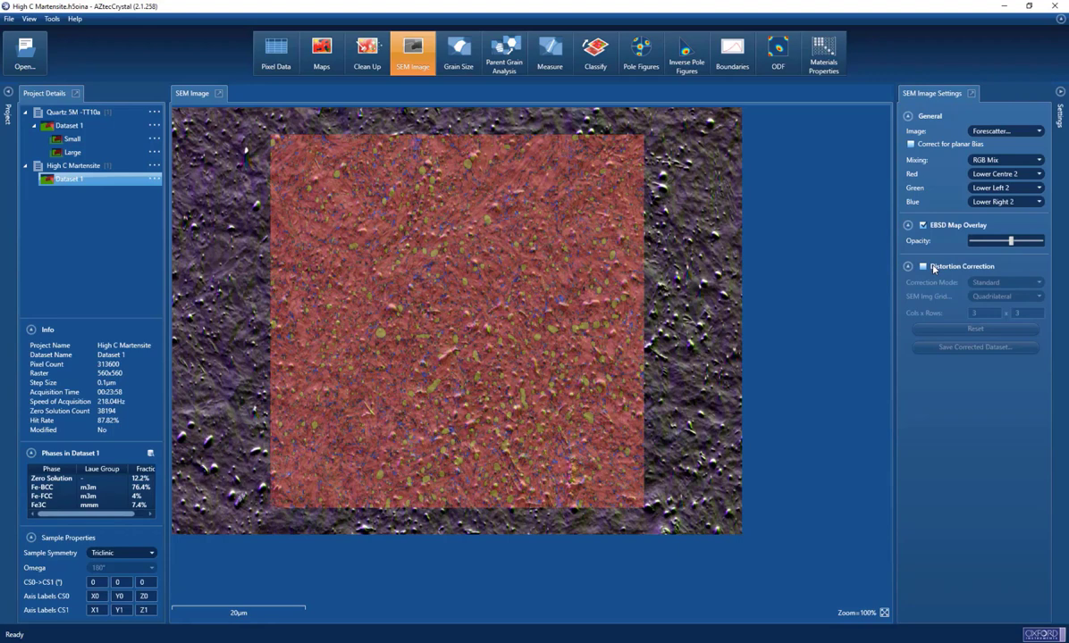
Enable distortion correction, lower the overlay opacity slightly, and align the grid's two upper corners with the forescatter image.
left_click(924, 268)
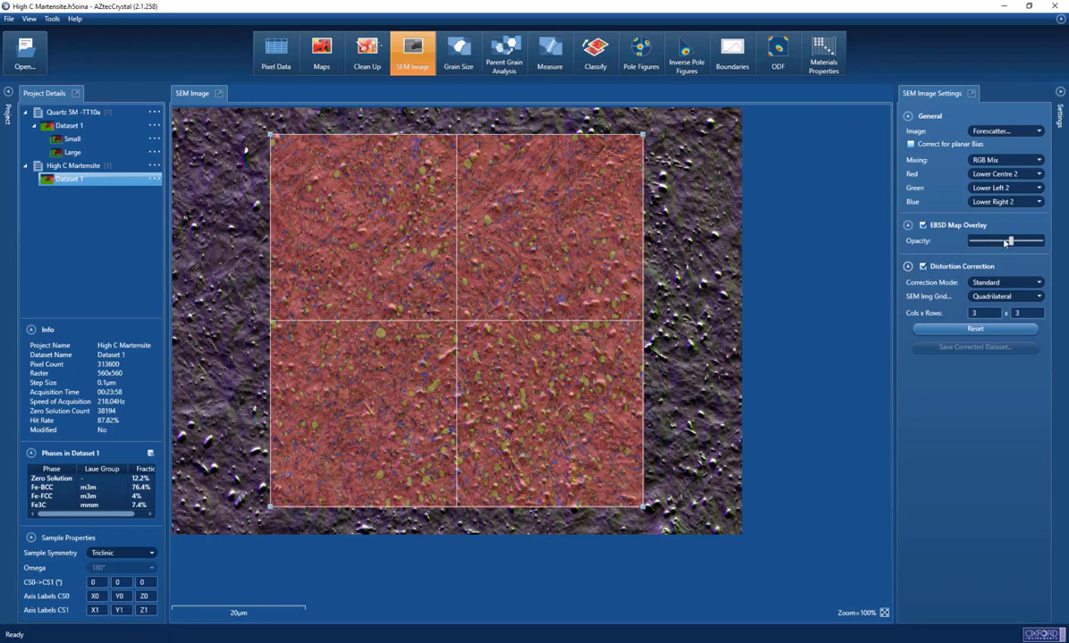
left_click_drag(1010, 243, 1000, 243)
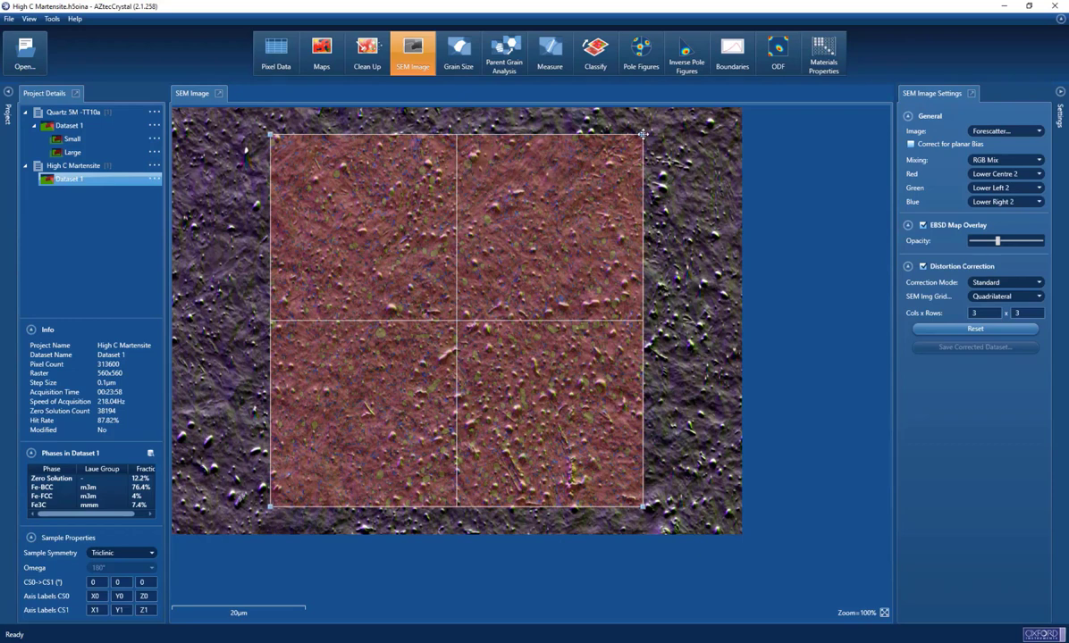
left_click_drag(644, 134, 647, 131)
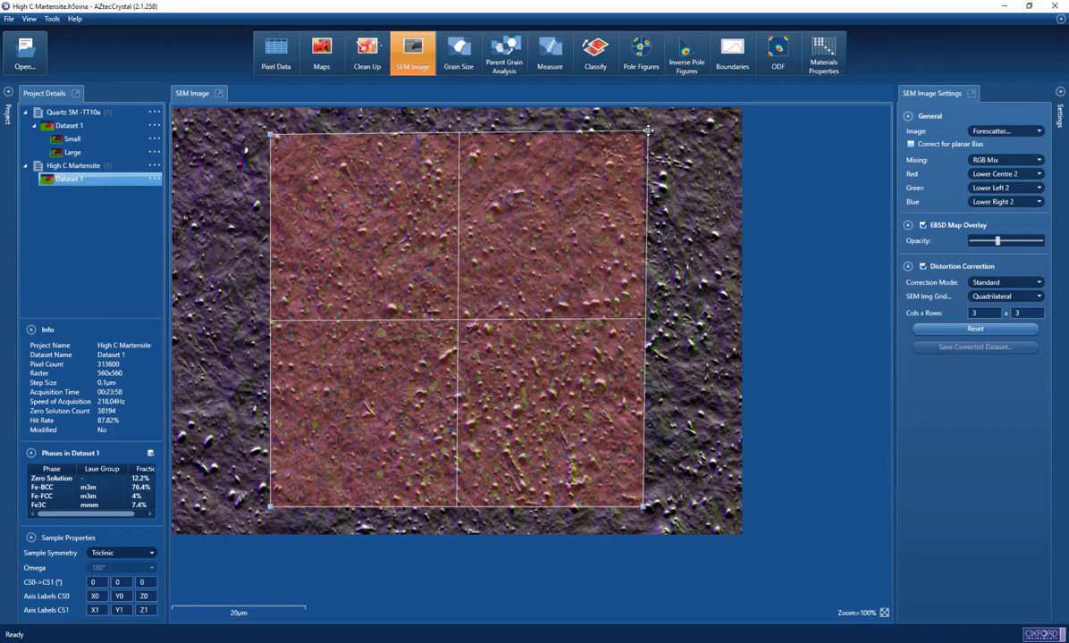
left_click_drag(270, 133, 272, 131)
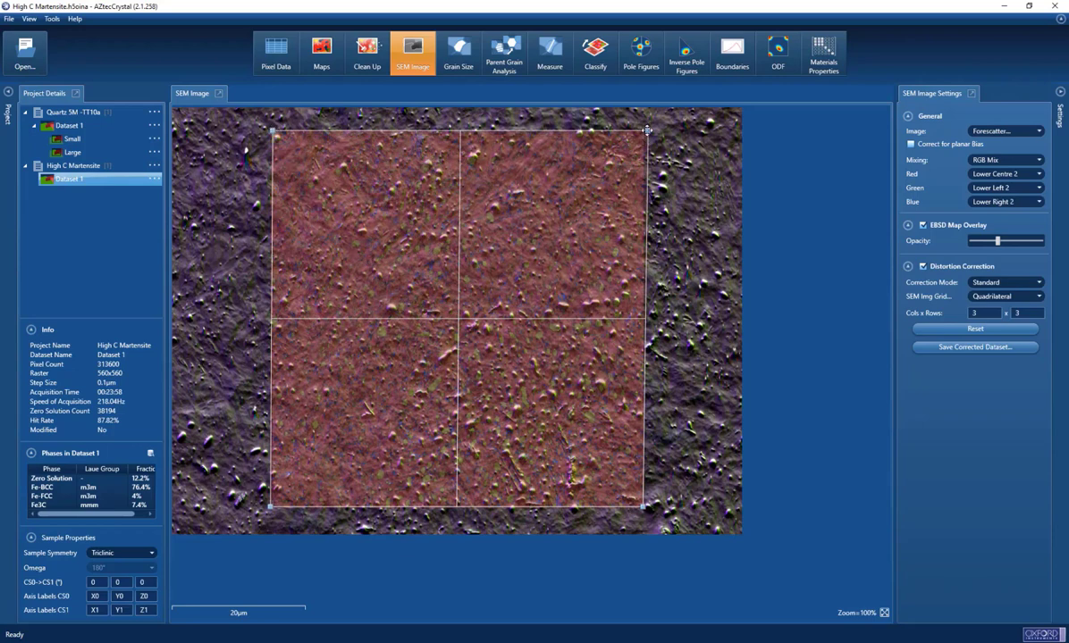
left_click_drag(647, 131, 645, 130)
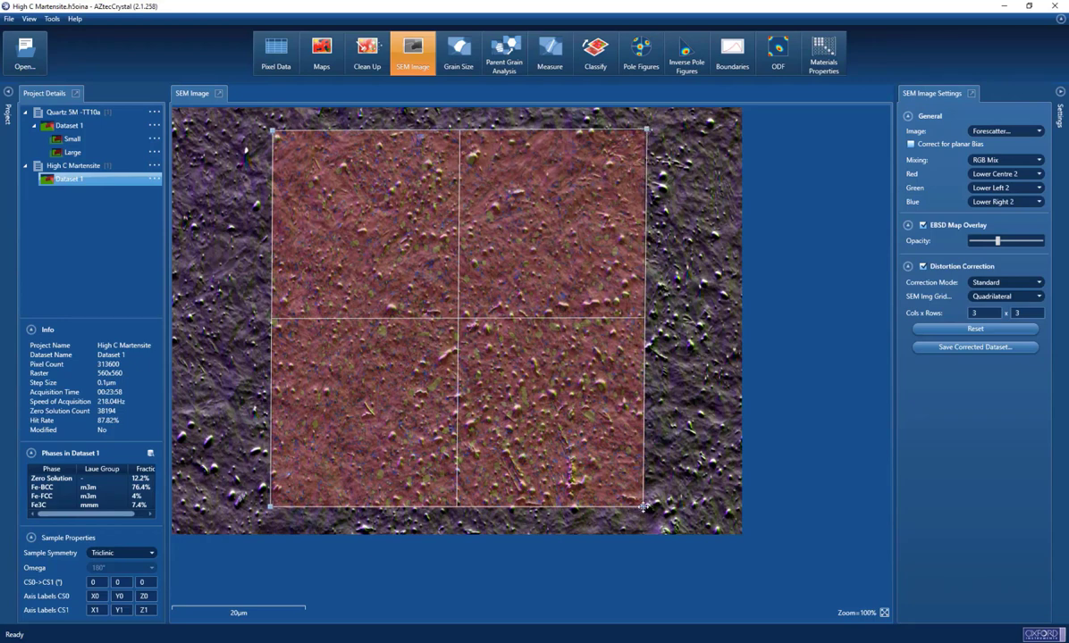
Move the correction grid's two lower corners upward and inward until the carbide particles match the forescatter image.
left_click_drag(644, 508, 654, 485)
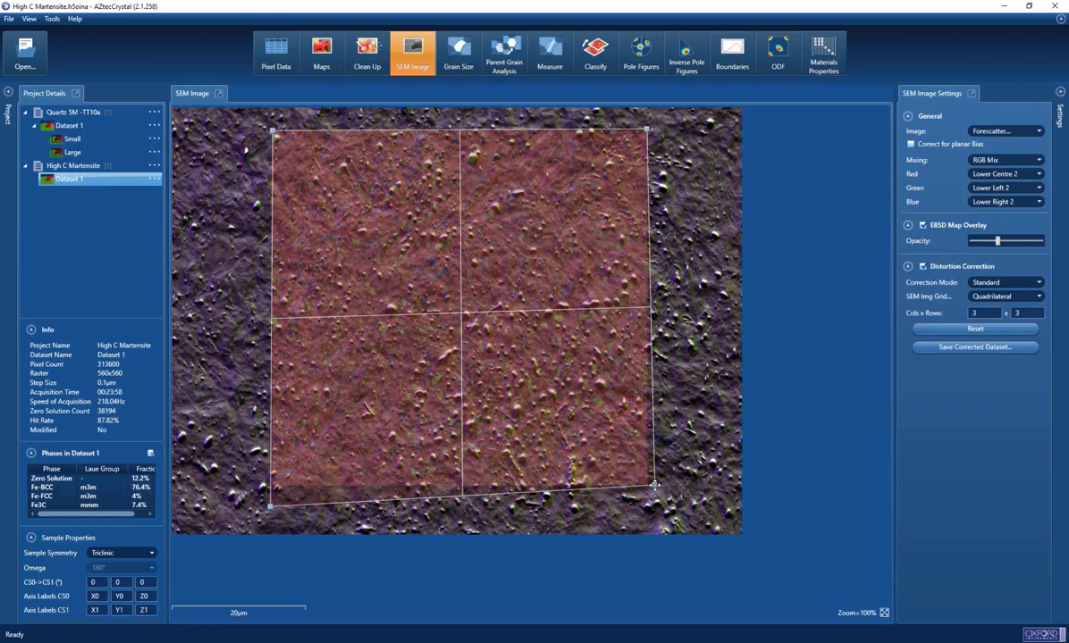
left_click_drag(270, 506, 281, 488)
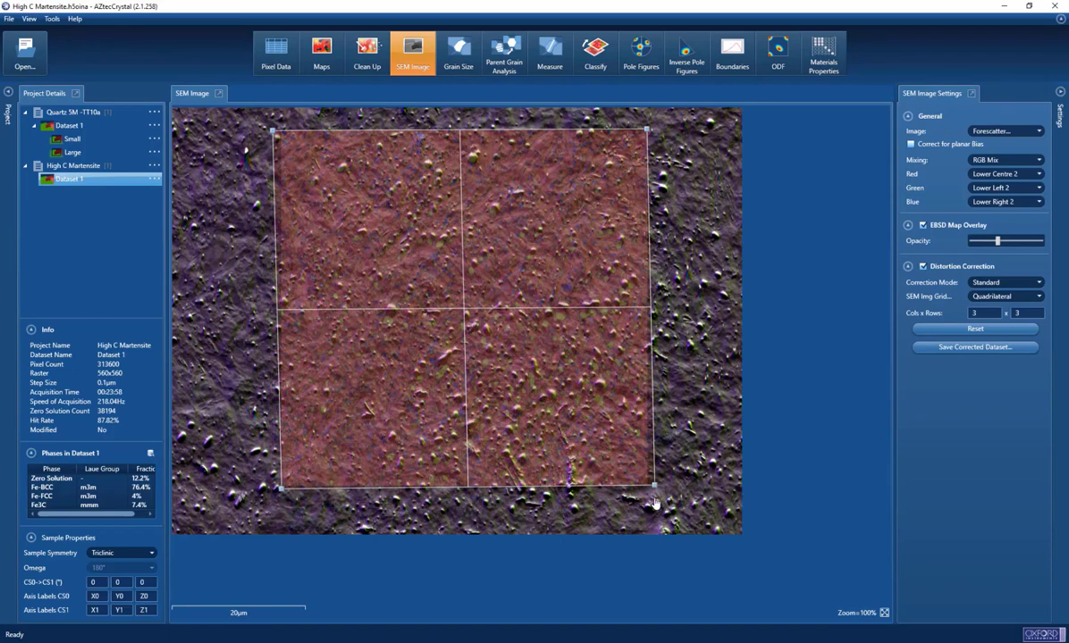
left_click_drag(655, 482, 658, 474)
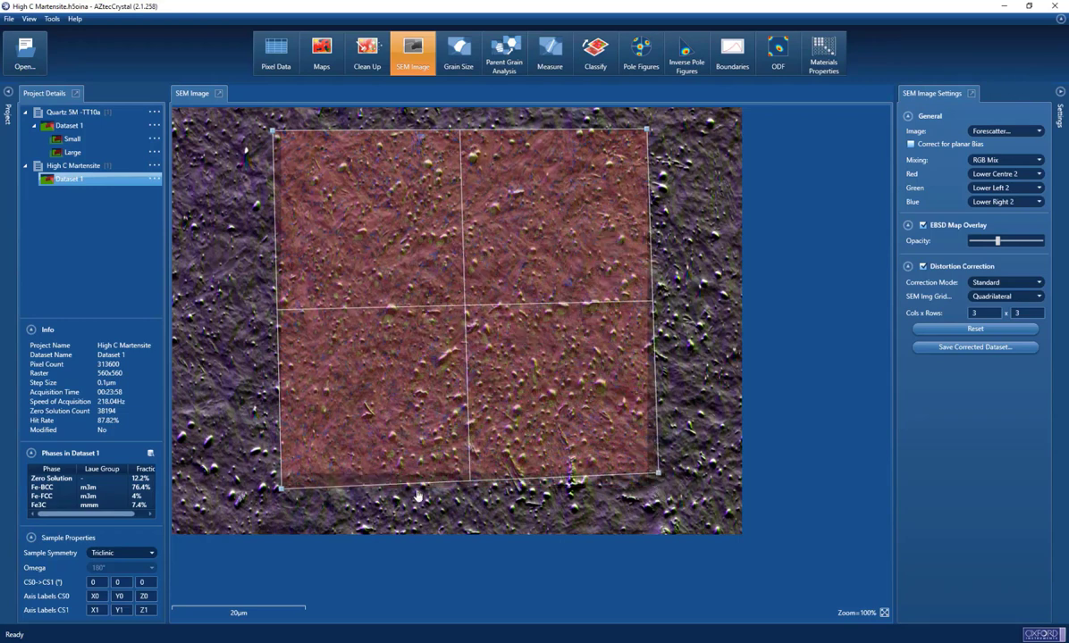
left_click_drag(280, 488, 288, 477)
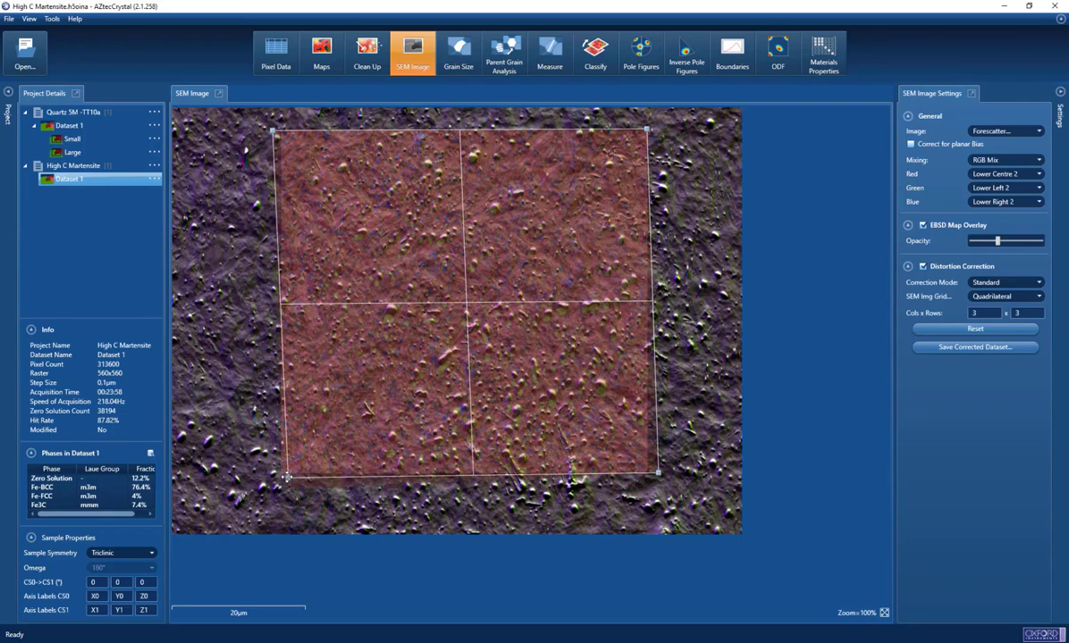
left_click_drag(658, 474, 660, 463)
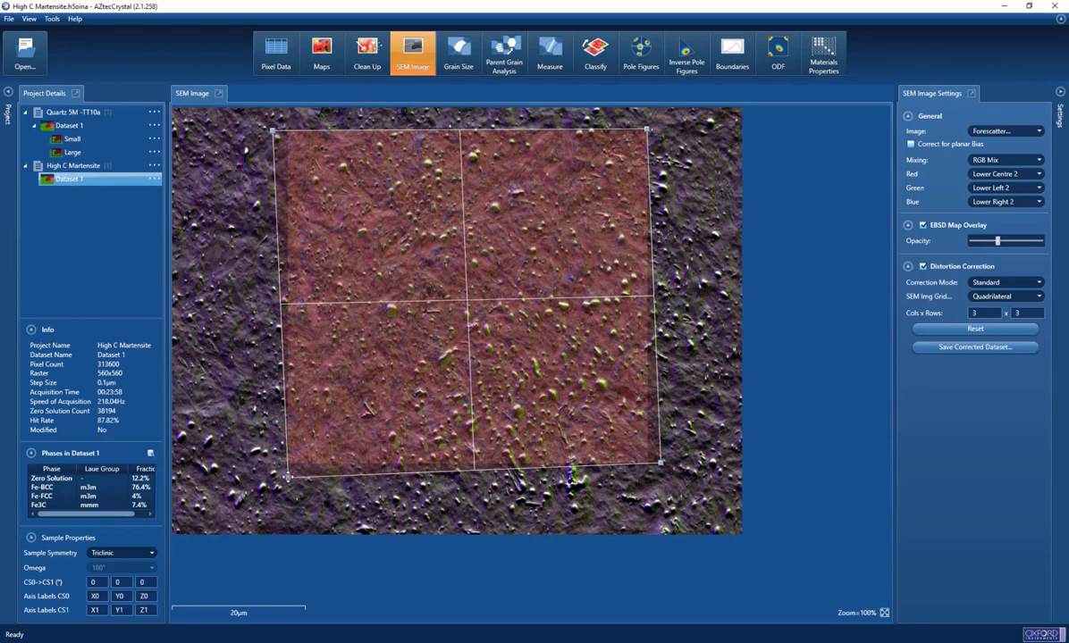
left_click_drag(288, 477, 287, 467)
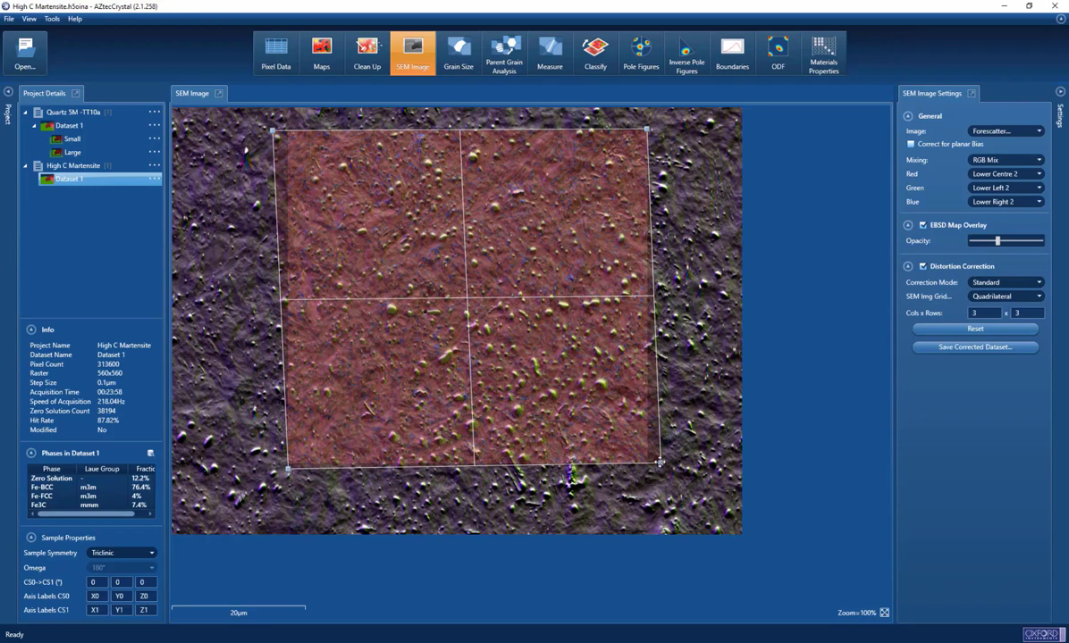
left_click_drag(660, 462, 659, 461)
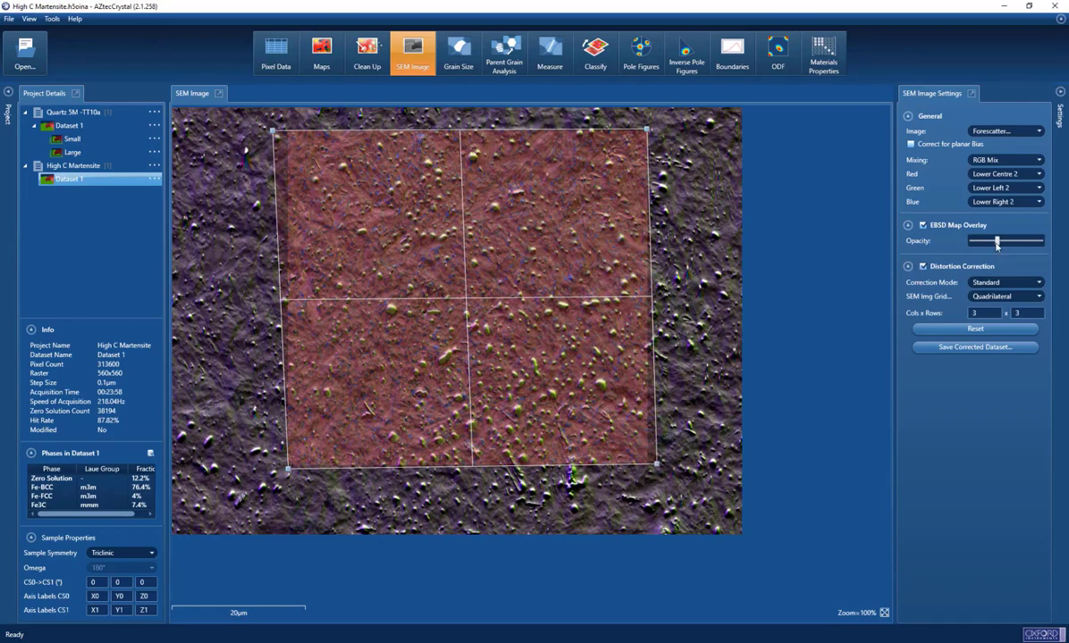
Raise the overlay opacity to check the alignment, and save the corrected dataset as a new project named High C Martensite-Corrected.
left_click_drag(997, 241, 1026, 241)
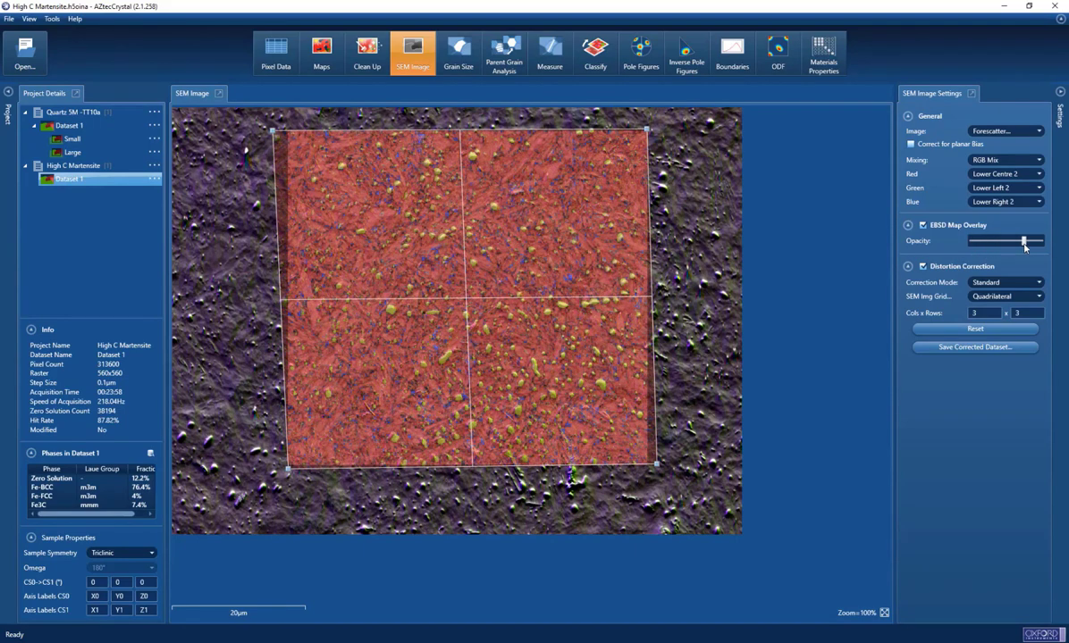
left_click(990, 348)
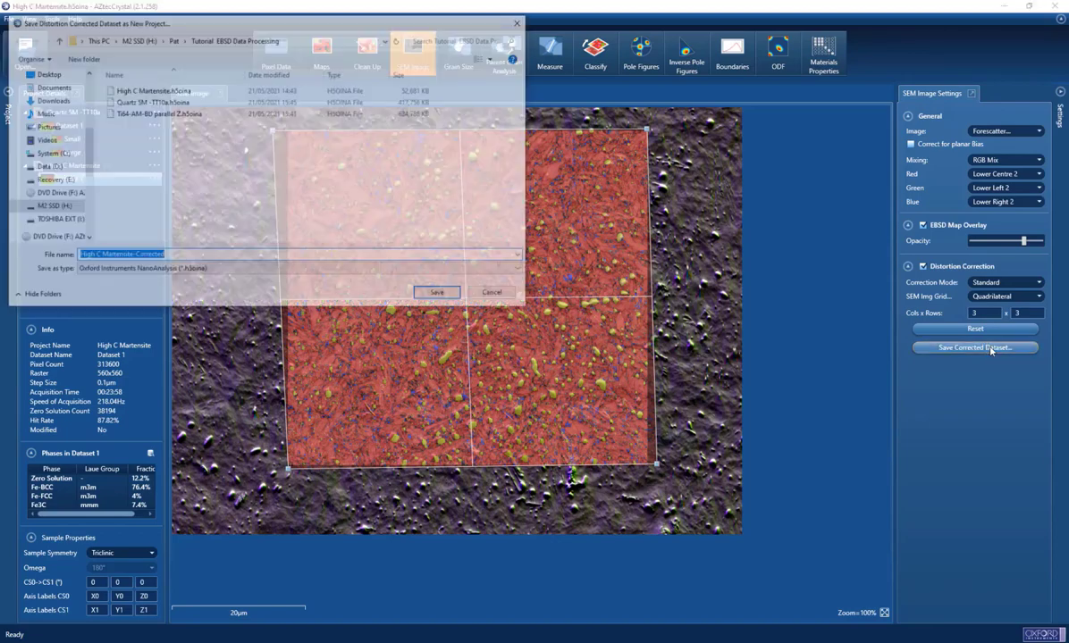
left_click(439, 294)
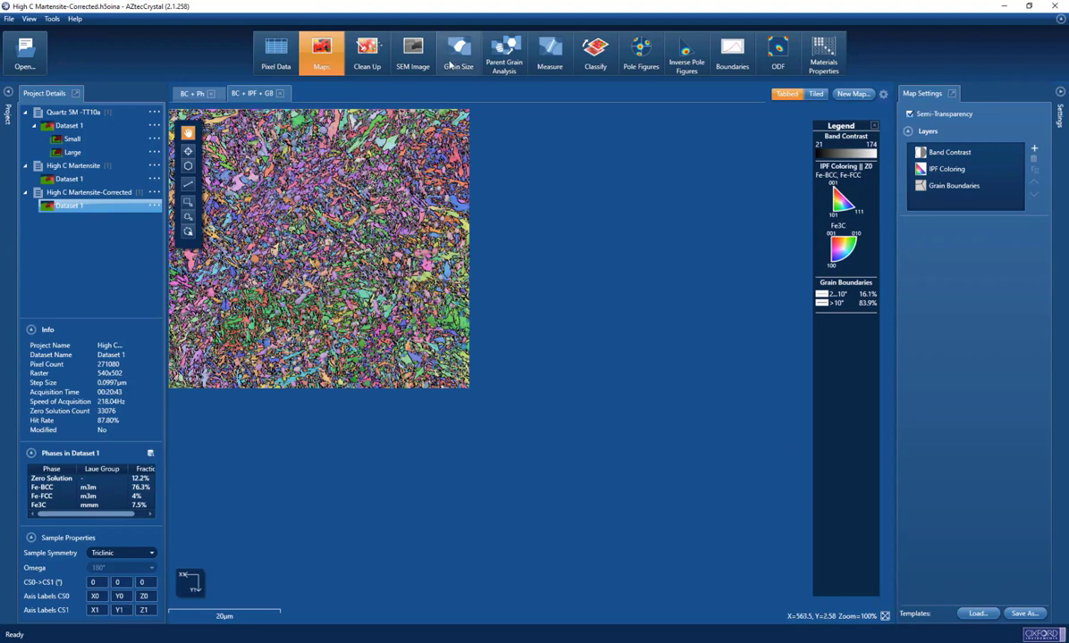
Clean up the corrected dataset with Auto-Clean Up plus zero solution removal at level 6 - Three Neighbors, and apply it.
left_click(366, 56)
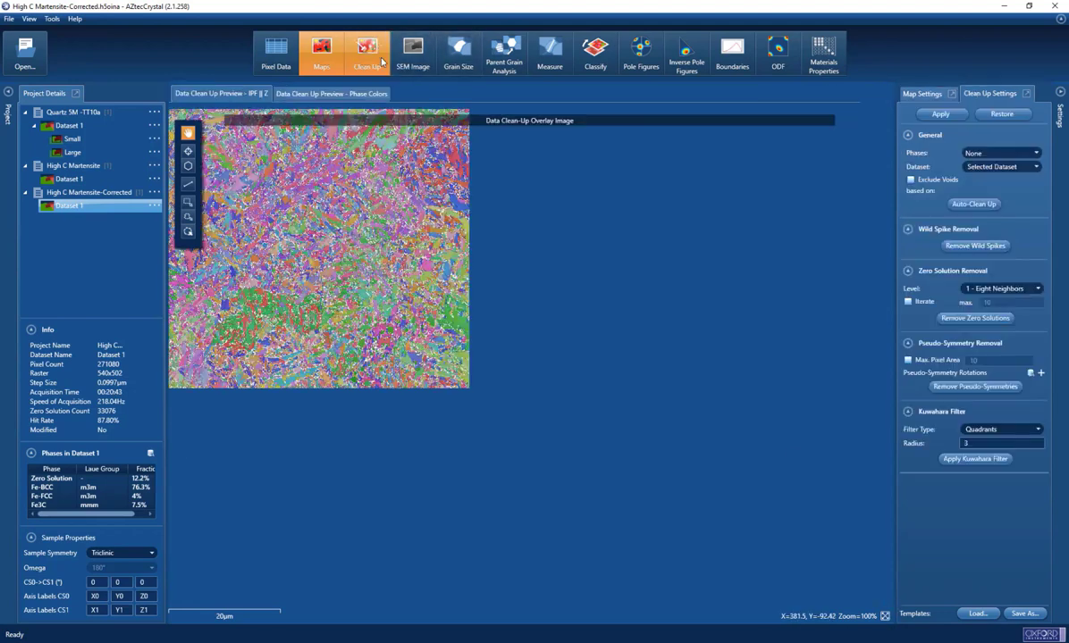
left_click(973, 205)
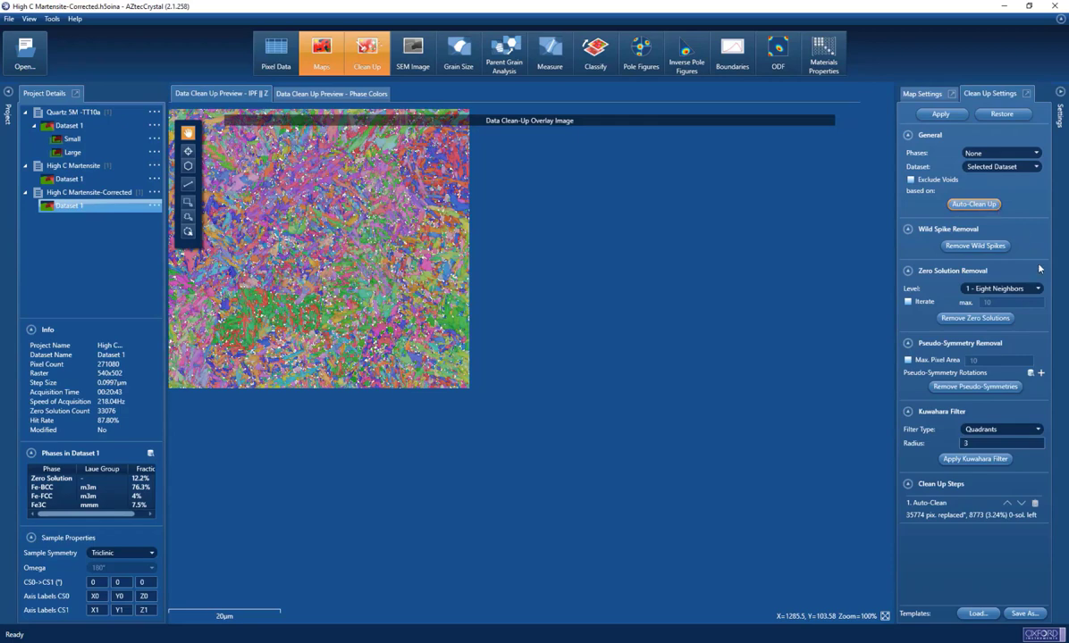
left_click(999, 288)
left_click(992, 365)
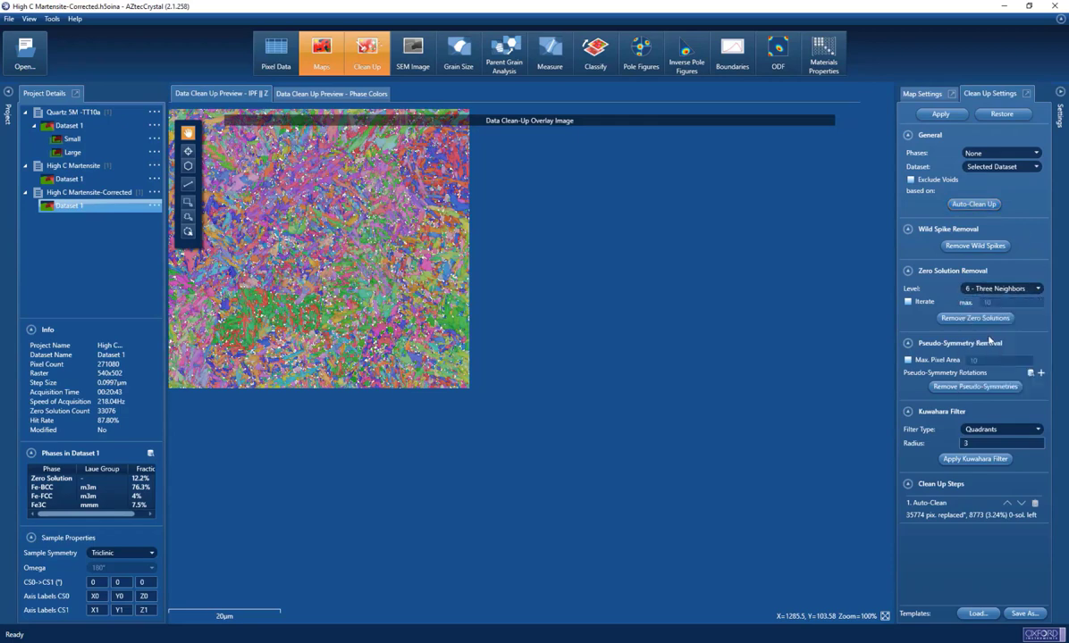
left_click(975, 317)
left_click(939, 114)
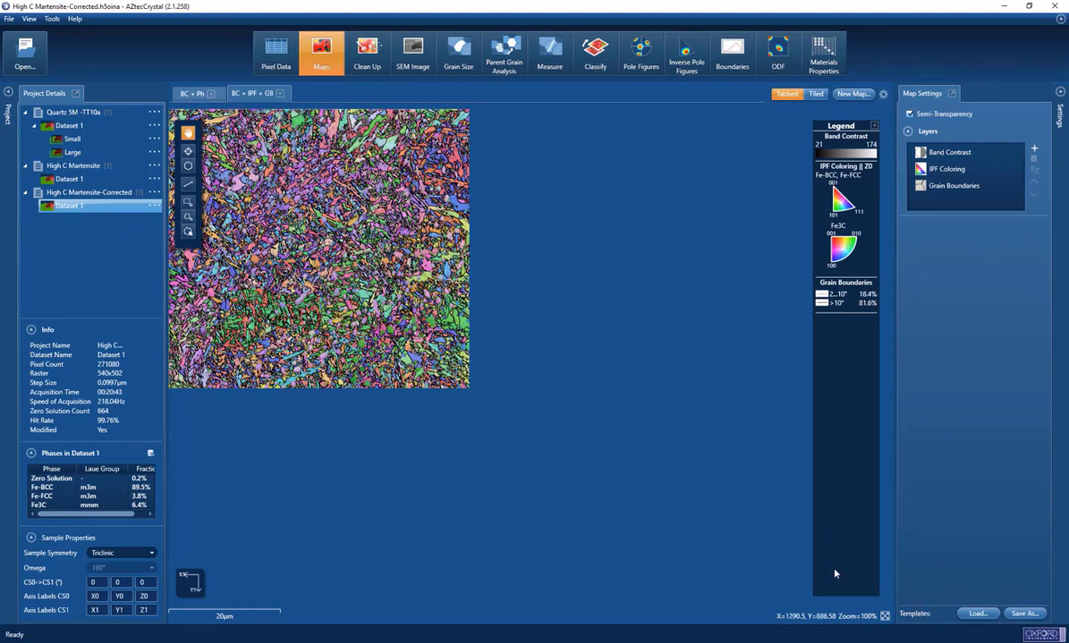
Open the parent grain analysis and outline a training region inside the upper-right part of the IPF map.
left_click(506, 63)
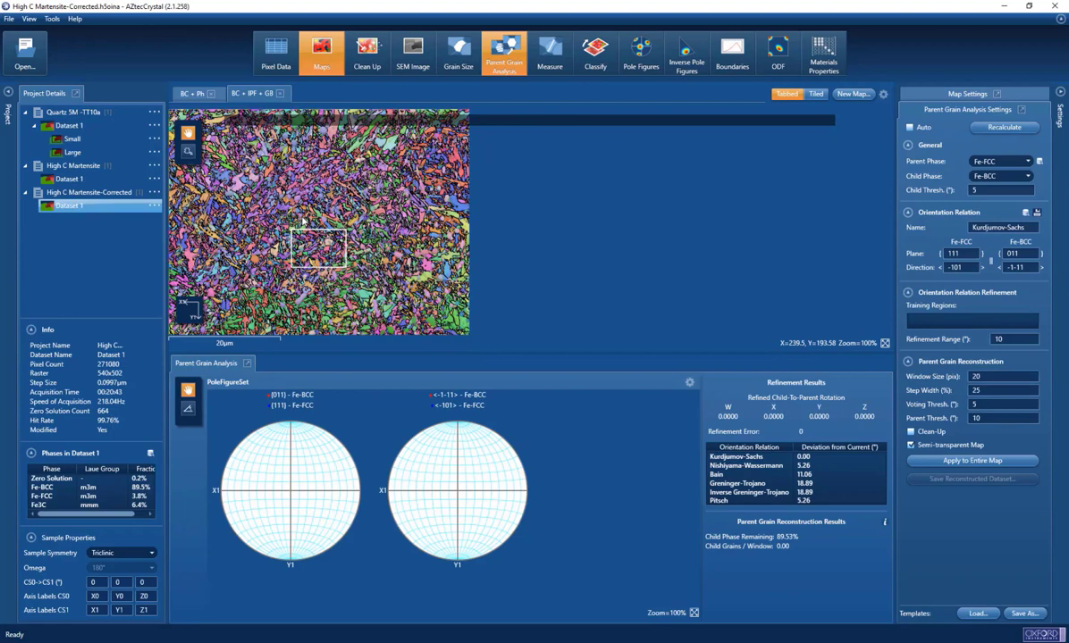
left_click_drag(323, 186, 471, 198)
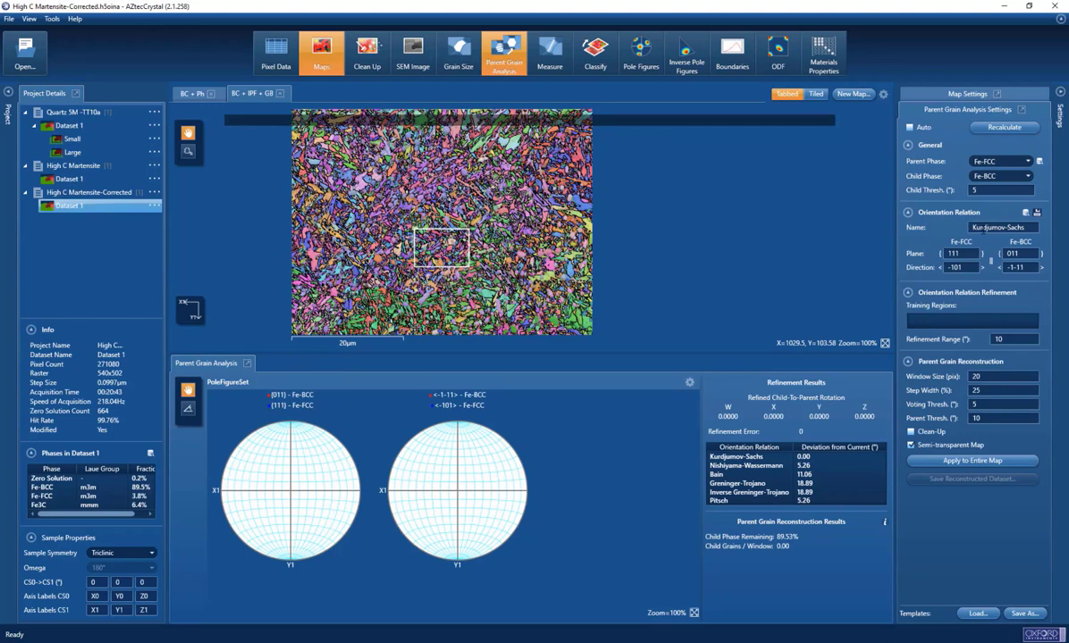
left_click(188, 151)
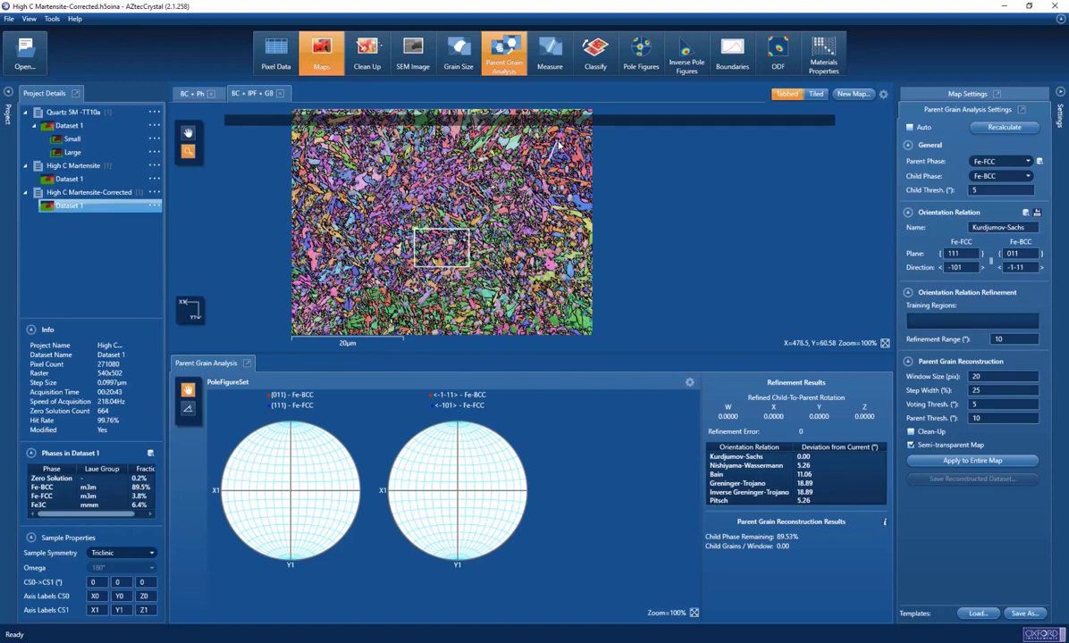
mouse_move(569, 143)
left_mouse_down()
mouse_move(582, 146)
mouse_move(588, 181)
left_mouse_up()
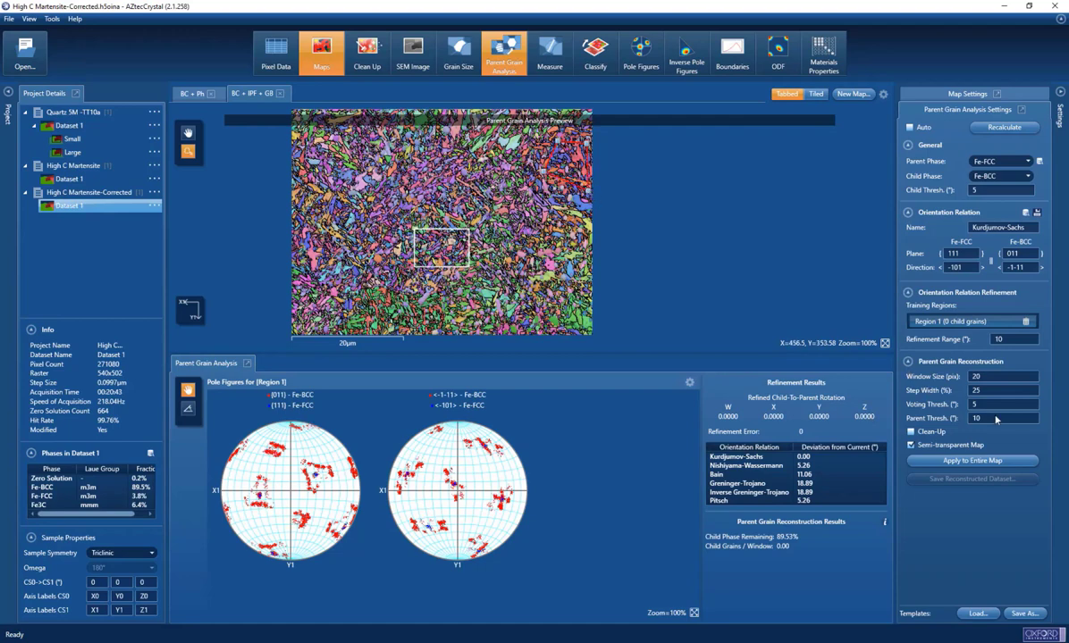
Recalculate the orientation relation refinement and reconstruction preview, enable Clean-Up for the reconstruction, and recalculate again.
left_click(1024, 130)
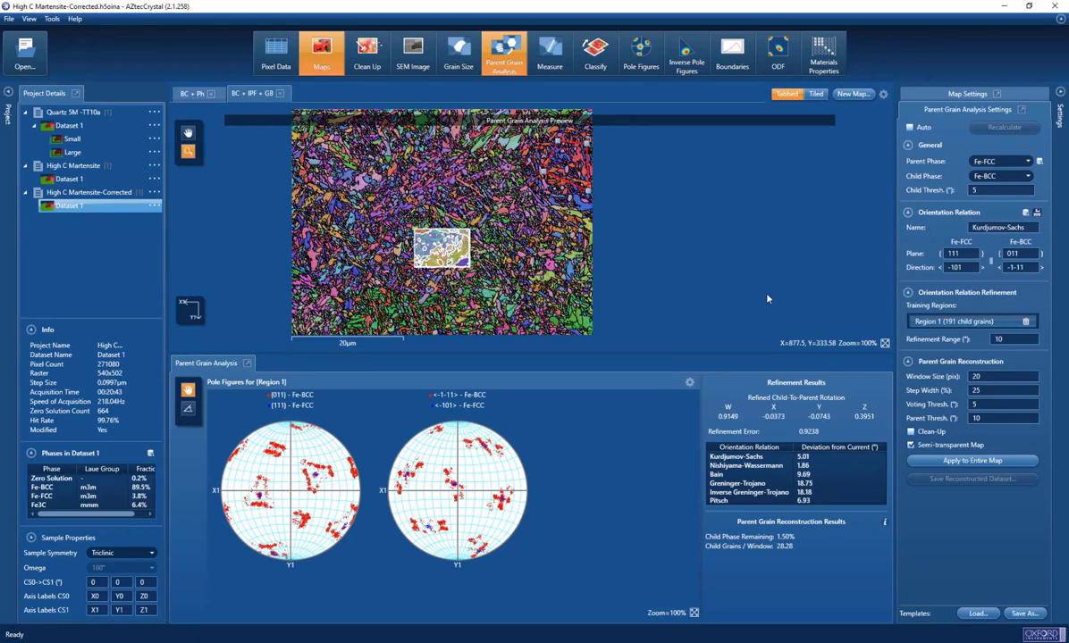
left_click(927, 435)
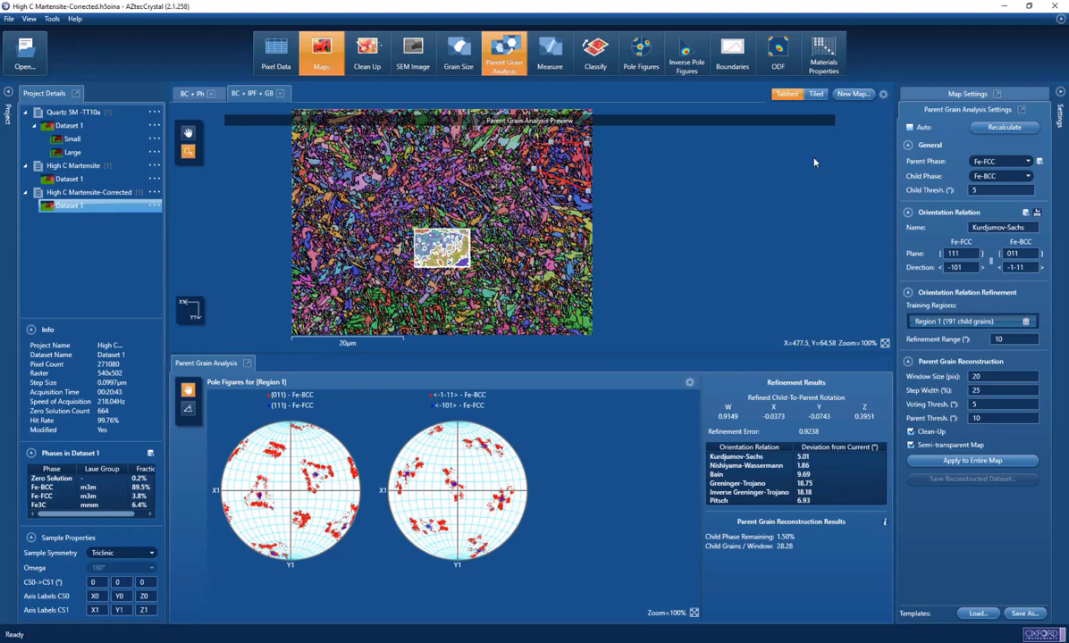
left_click(1019, 127)
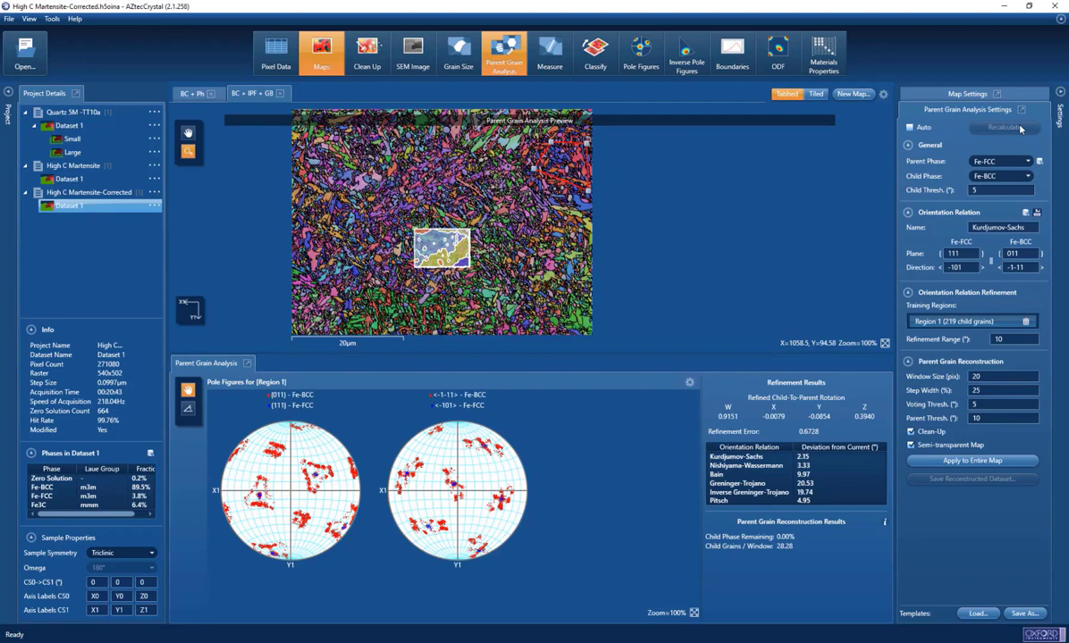
Apply the parent grain reconstruction to the entire map, save it as a new project named High C Martensite-Corrected-ParentGrains, and close the parent grain analysis.
left_click(966, 462)
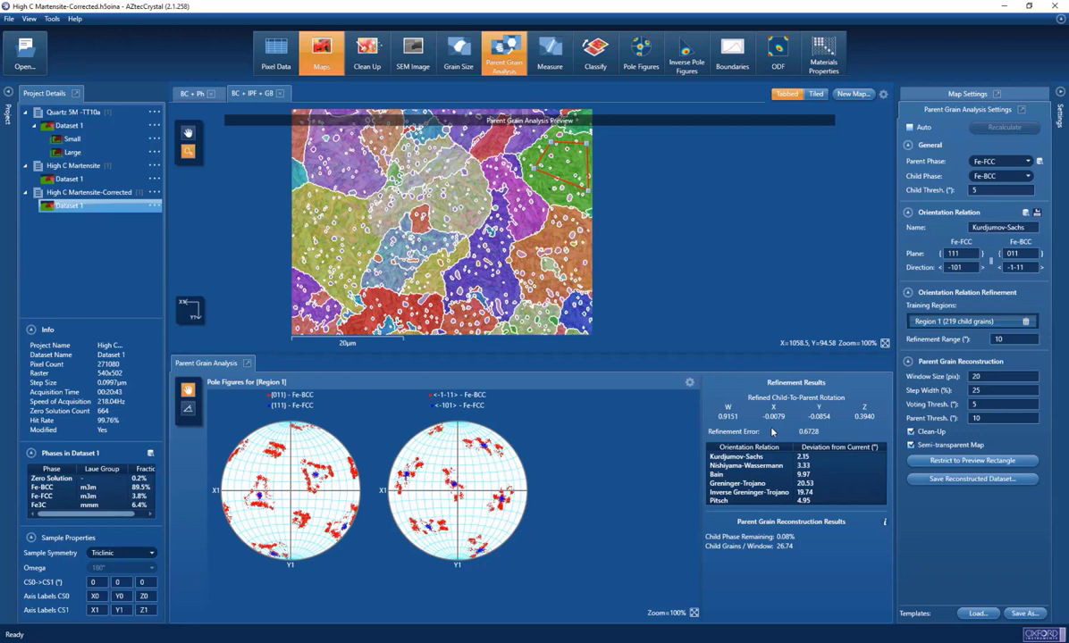
left_click(960, 483)
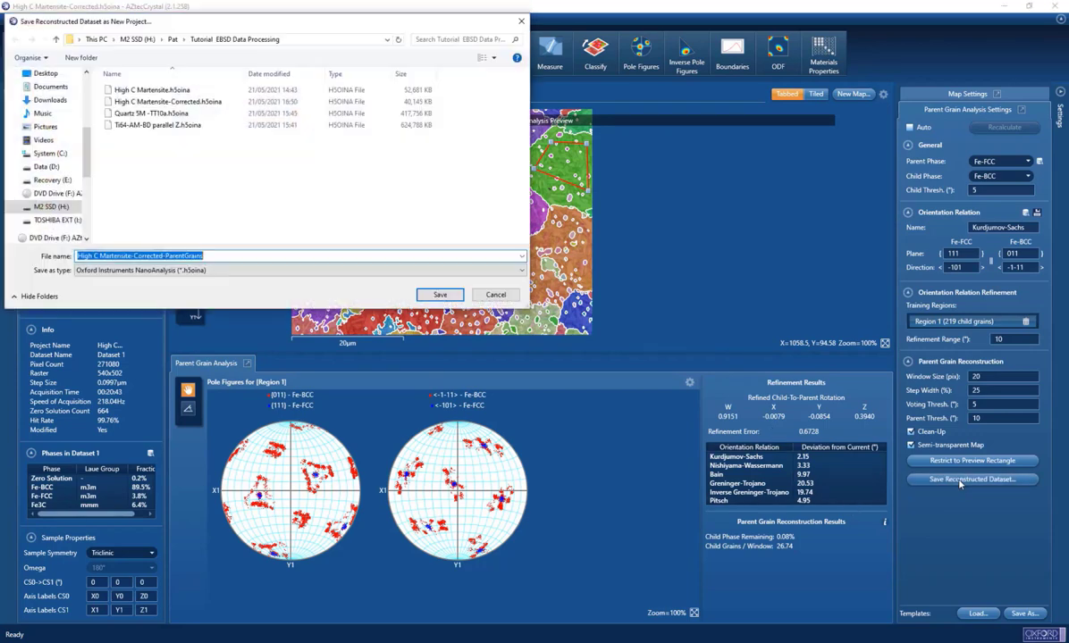
left_click(440, 295)
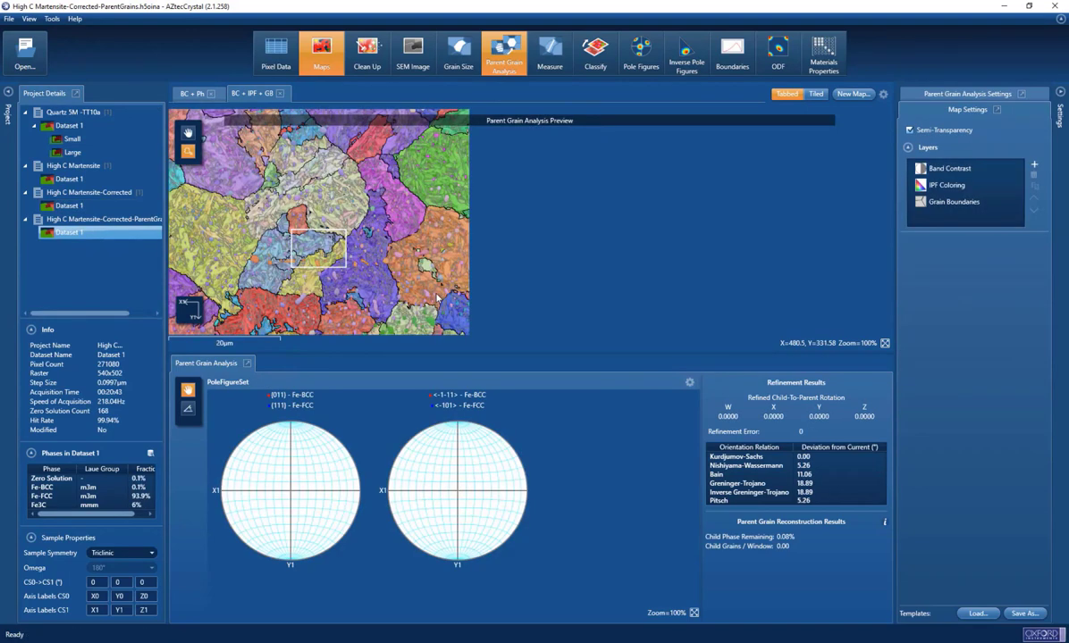
left_click(511, 71)
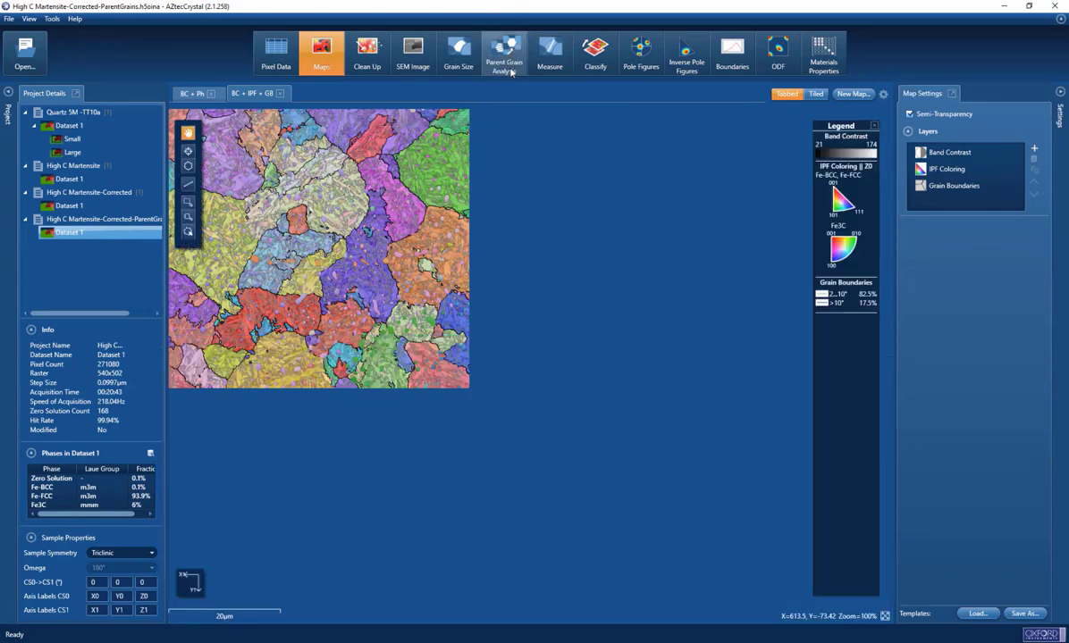
left_click(885, 616)
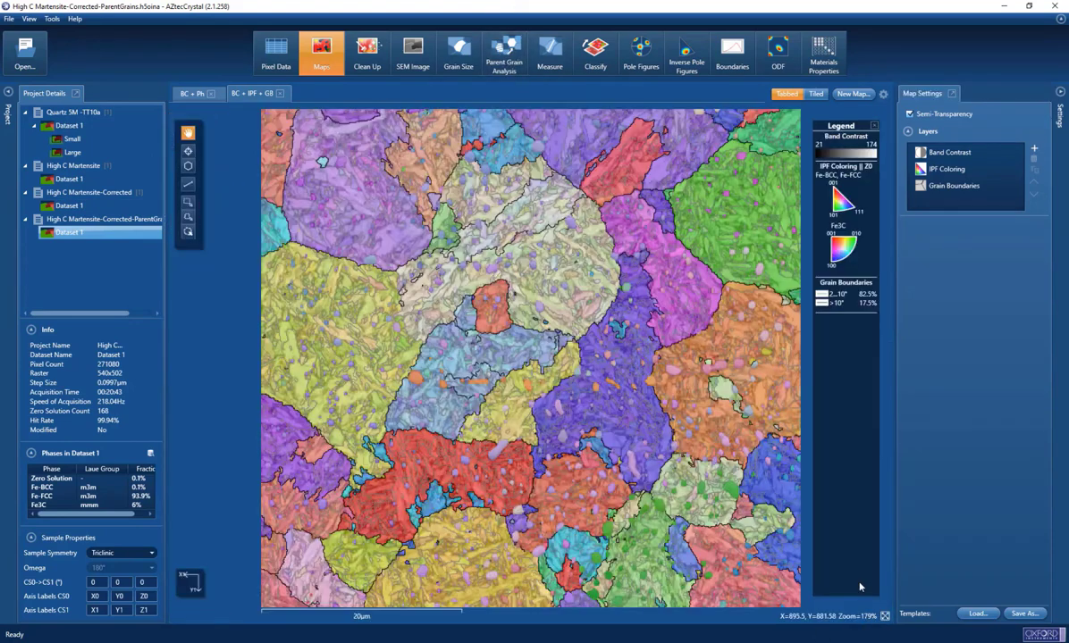
Add a CSL Boundaries layer for the Fe-FCC phase to the reconstructed map, and compare that map with the High C Martensite-Corrected dataset.
left_click(955, 155)
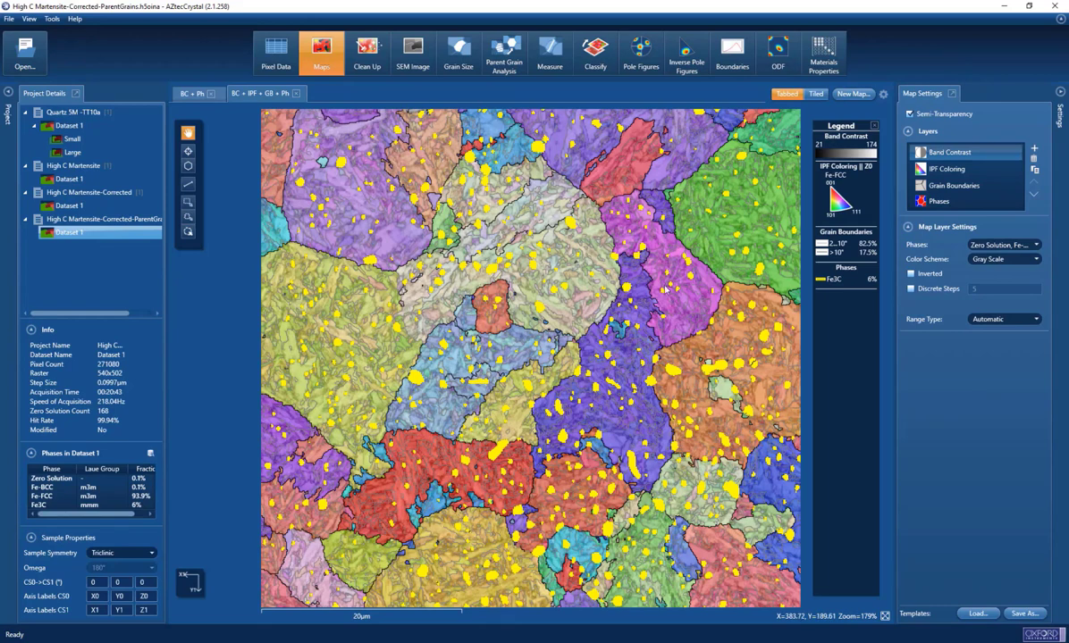
left_click(1035, 152)
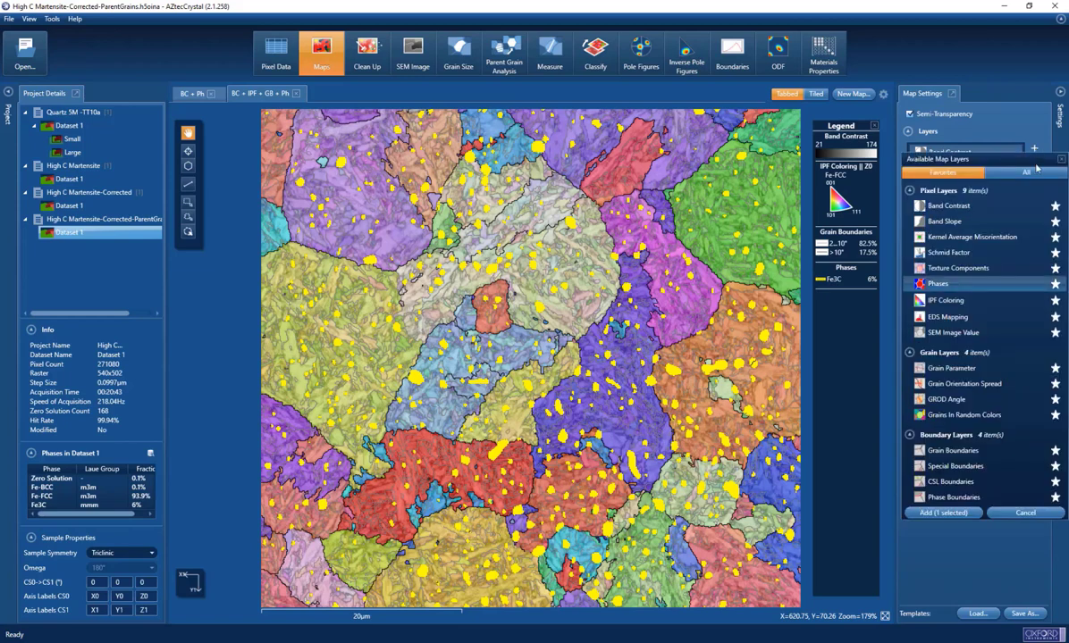
left_click(954, 482)
left_click(949, 514)
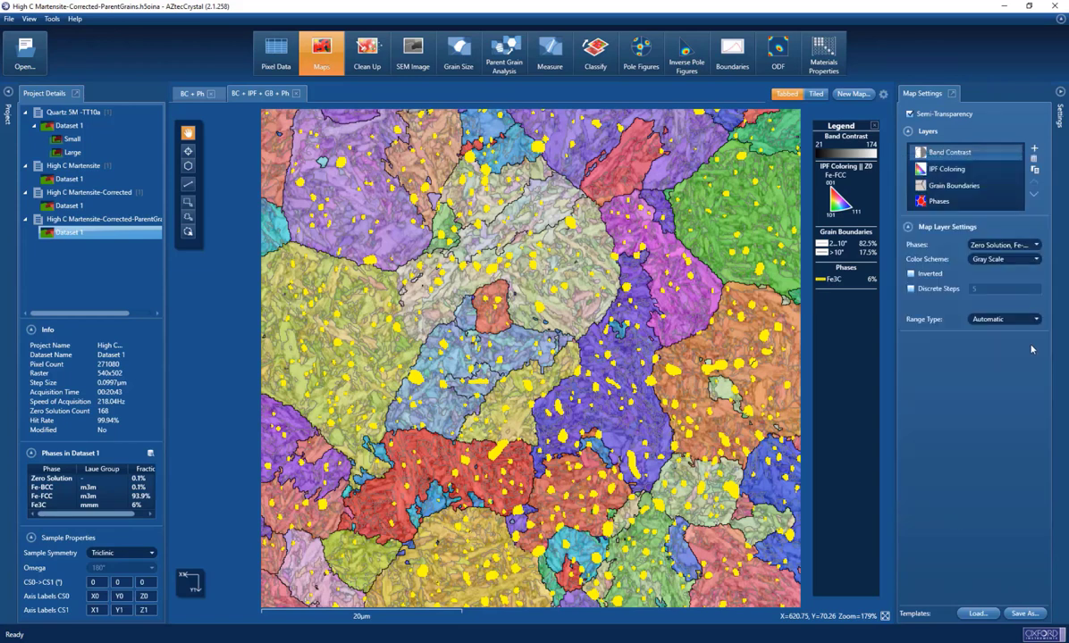
left_click(1017, 245)
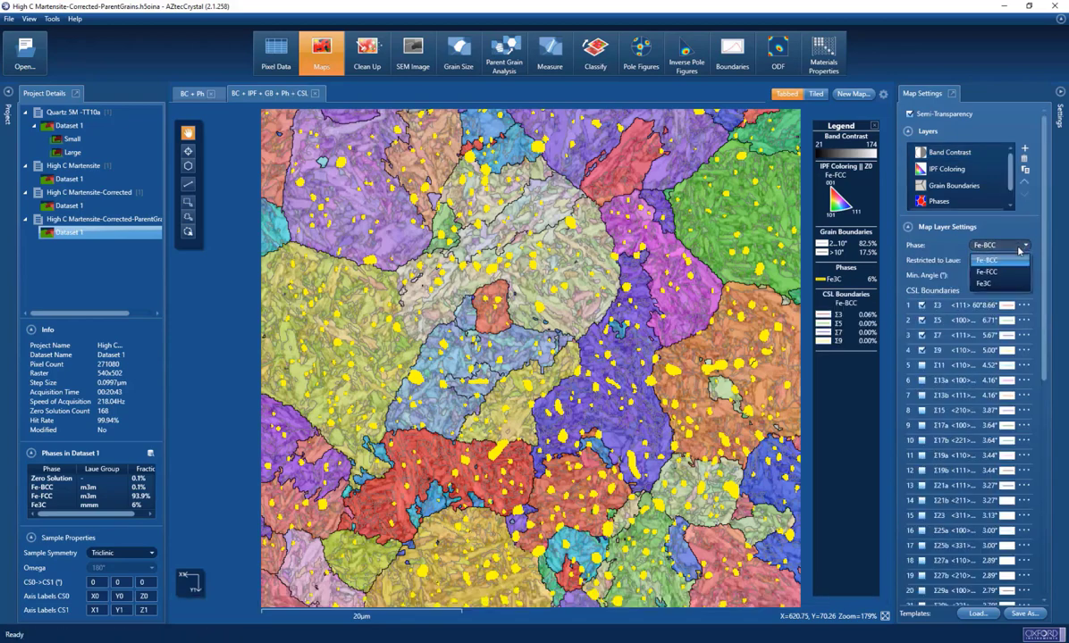
left_click(990, 267)
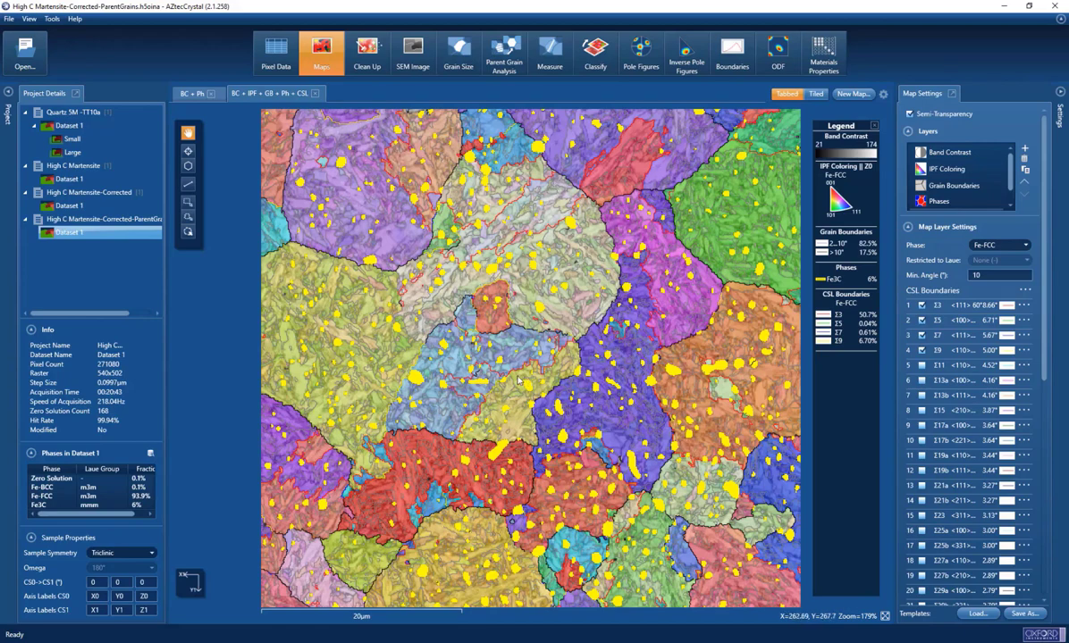
left_click(71, 208)
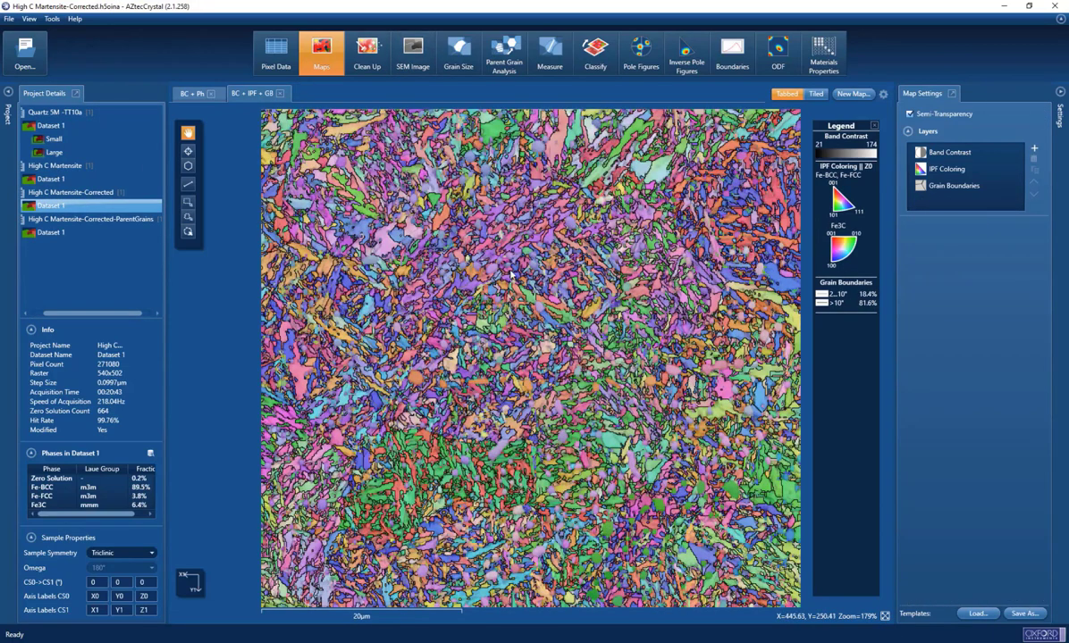
left_click(55, 233)
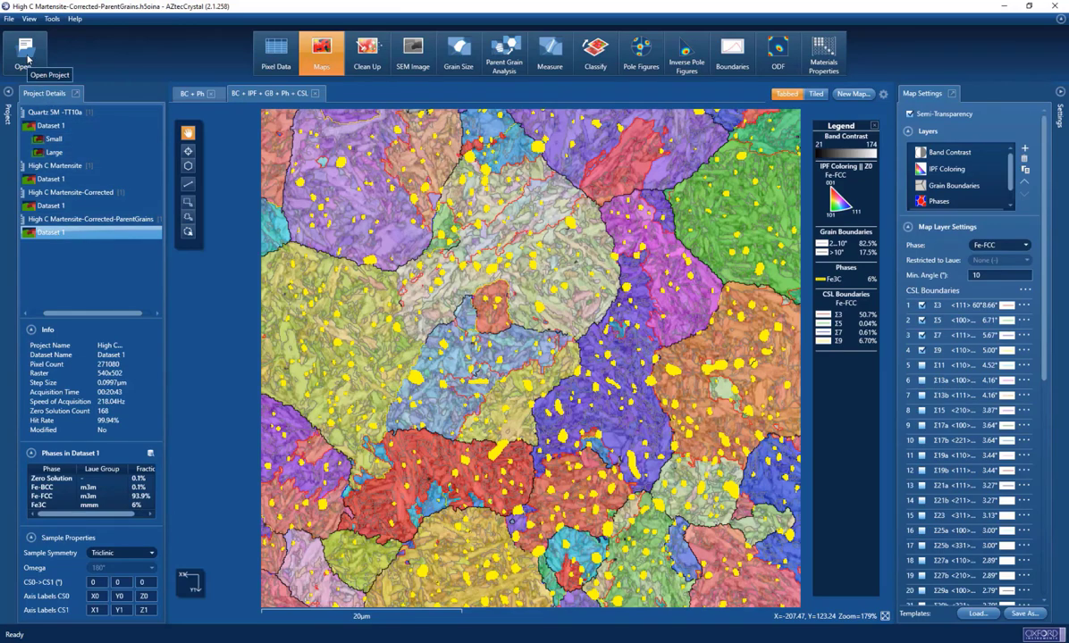
Open the Ti64-AM-BD parallel Z project and review its IPF, phase and random-color grain maps.
left_click(25, 54)
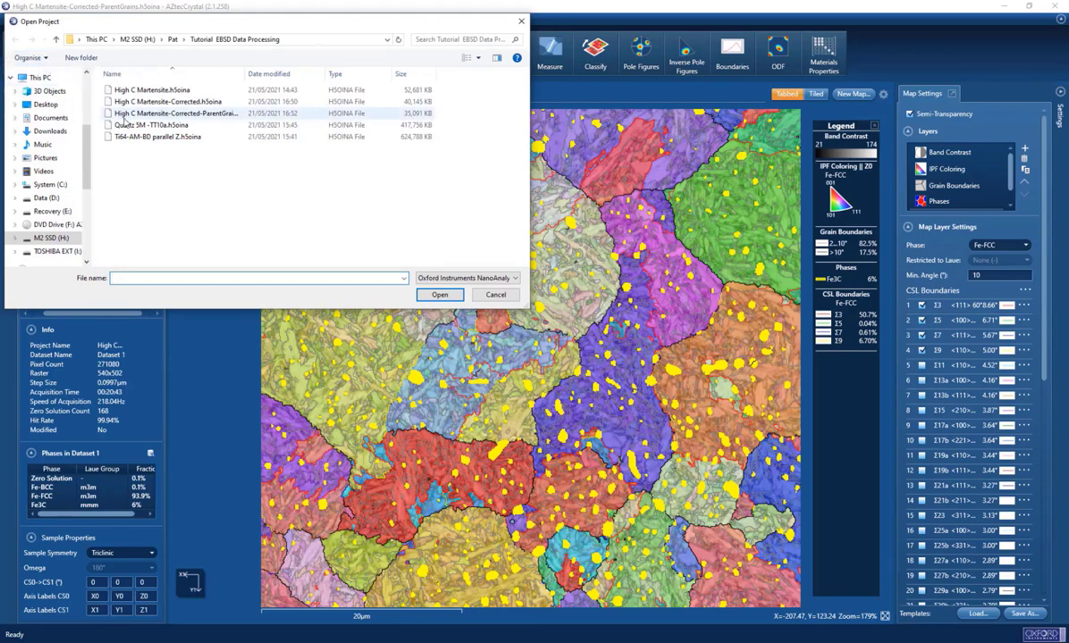
left_click(148, 137)
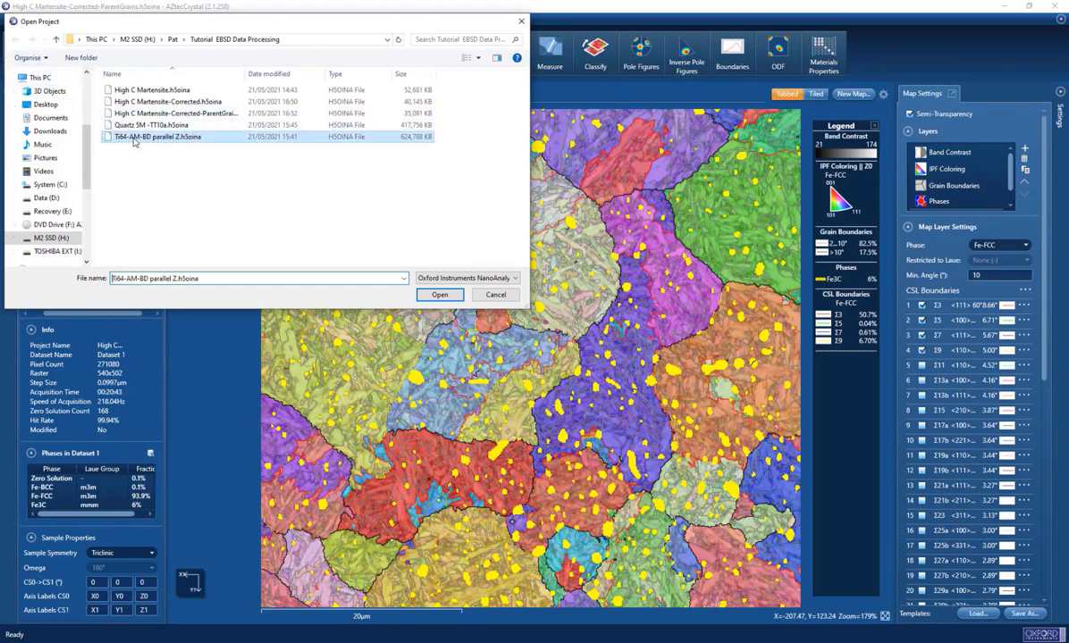
left_click(438, 295)
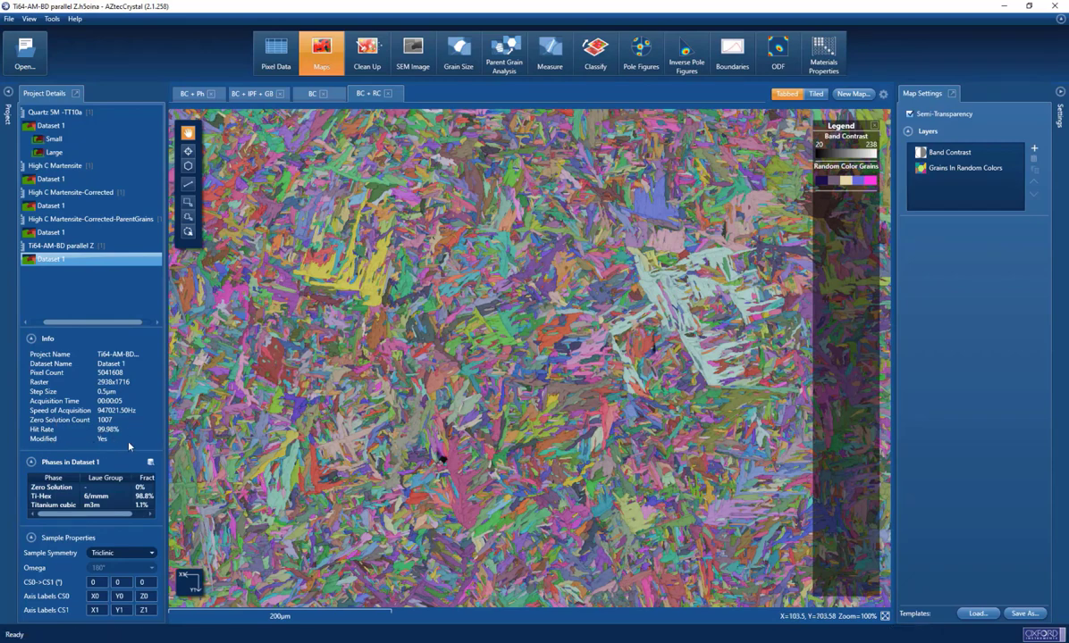
left_click(885, 617)
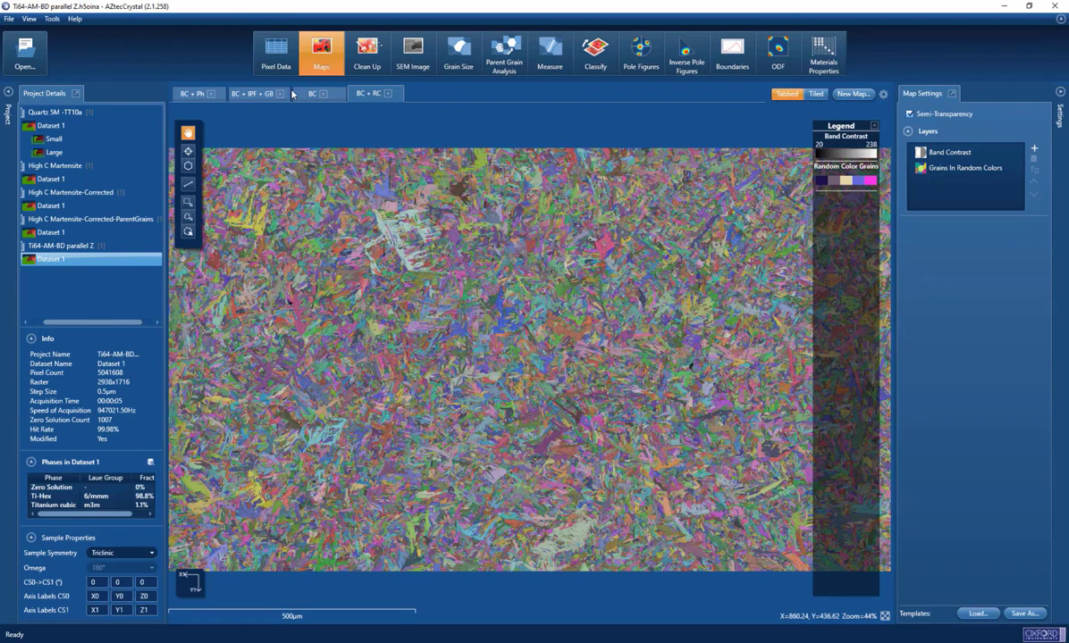
left_click(250, 94)
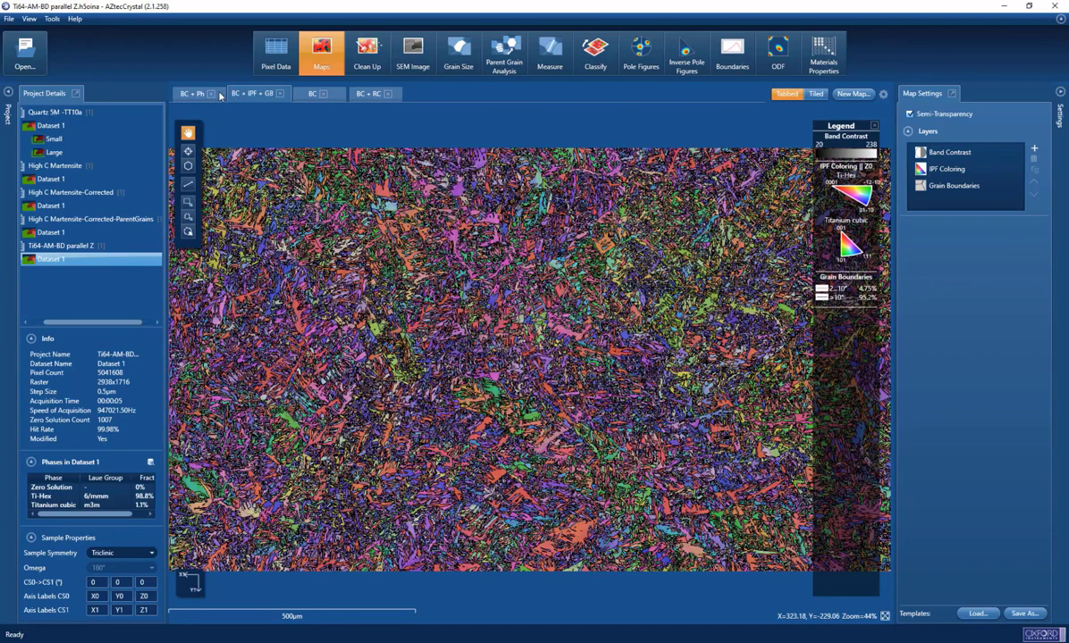
left_click(185, 94)
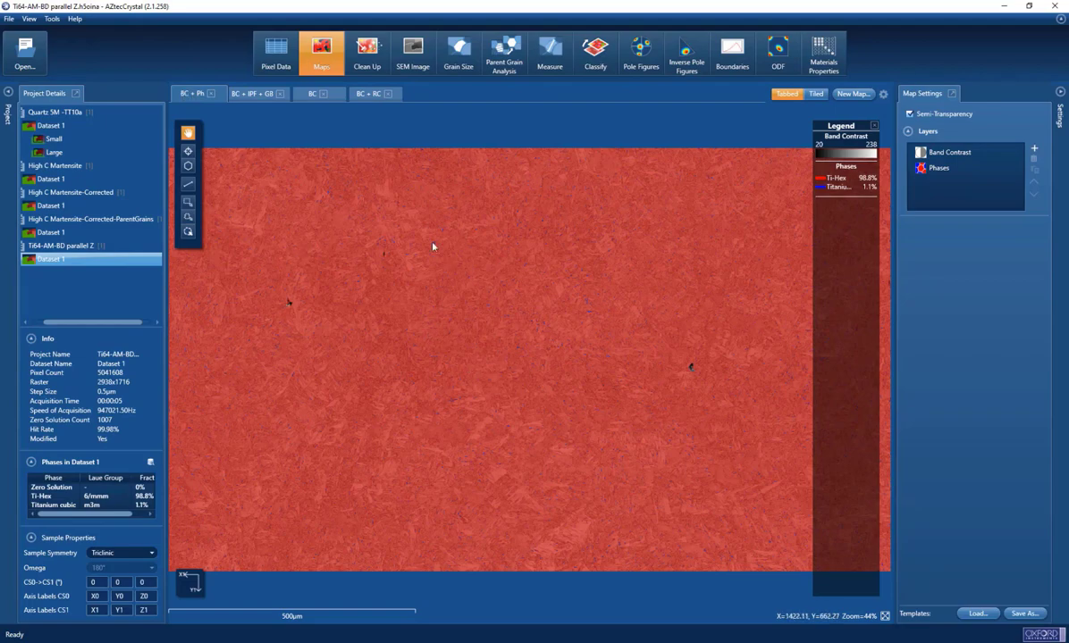
left_click(374, 94)
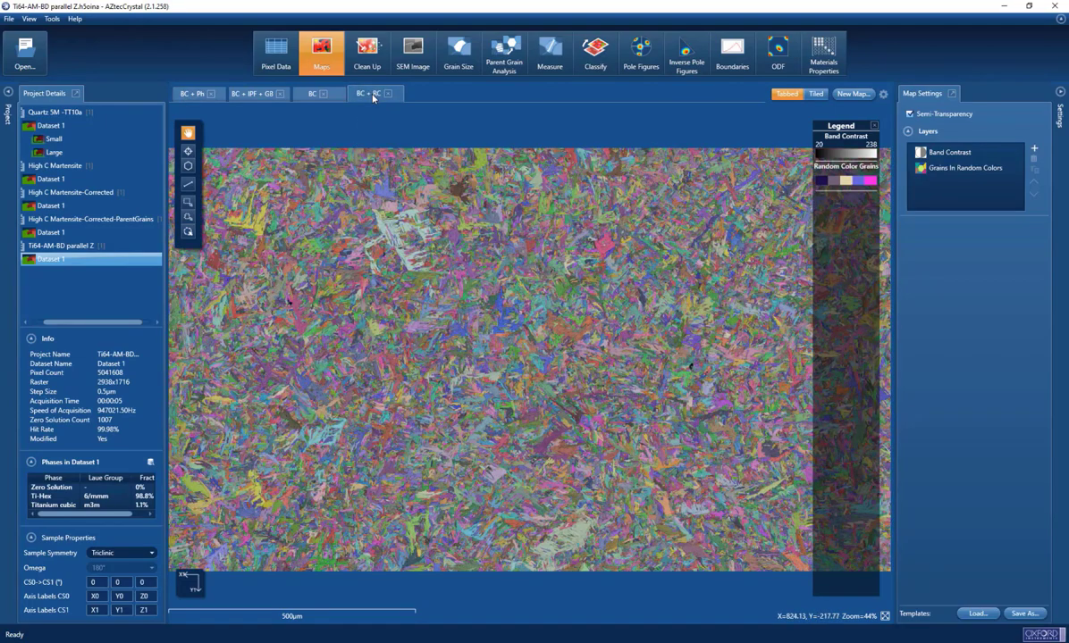
Open the materials properties analysis, exclude the Titanium cubic phase, and assign the Ti Alpha elastic coefficients to Ti-Hex.
left_click(824, 55)
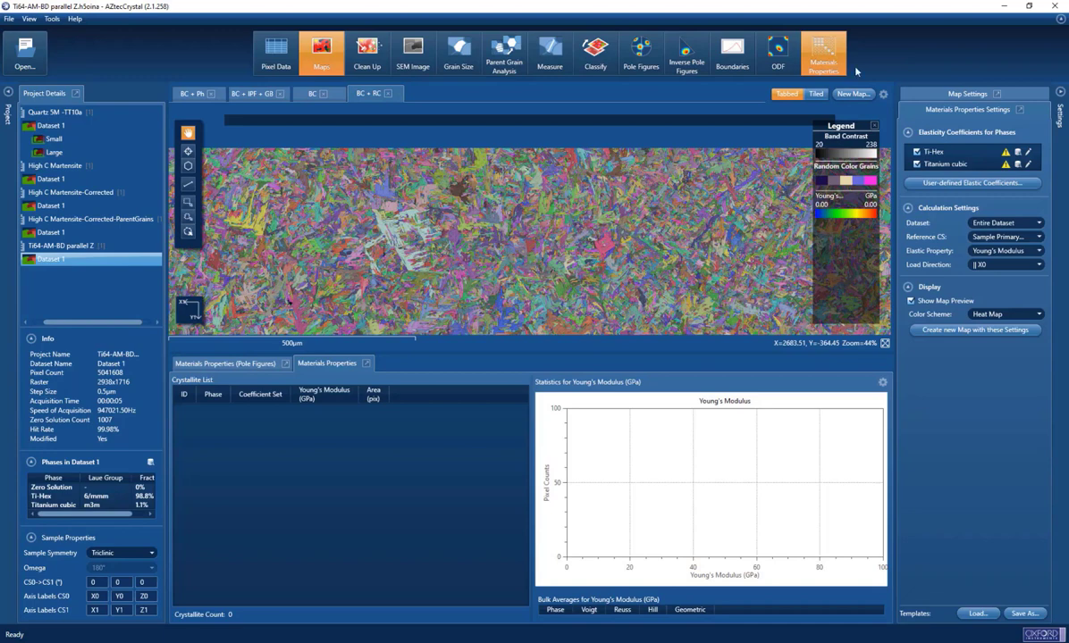
left_click(917, 164)
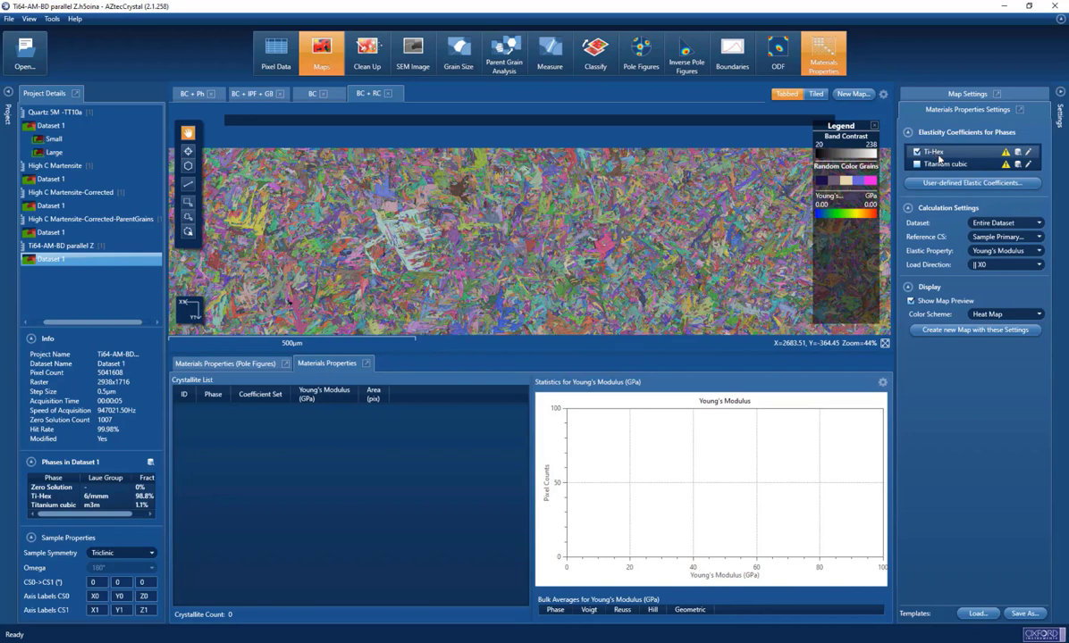
left_click(1018, 153)
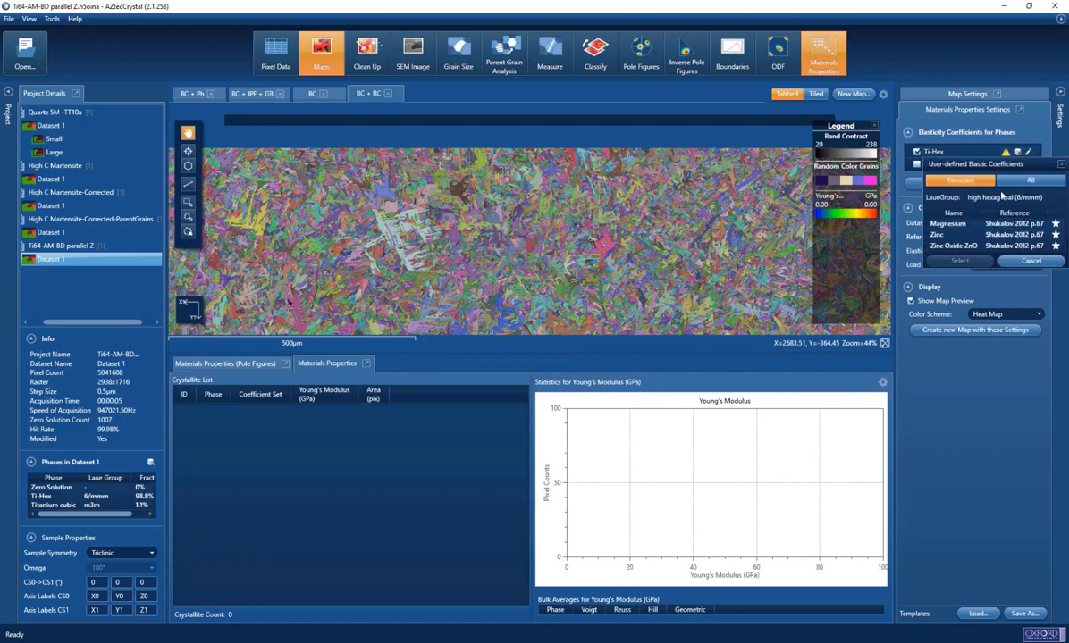
left_click(1030, 182)
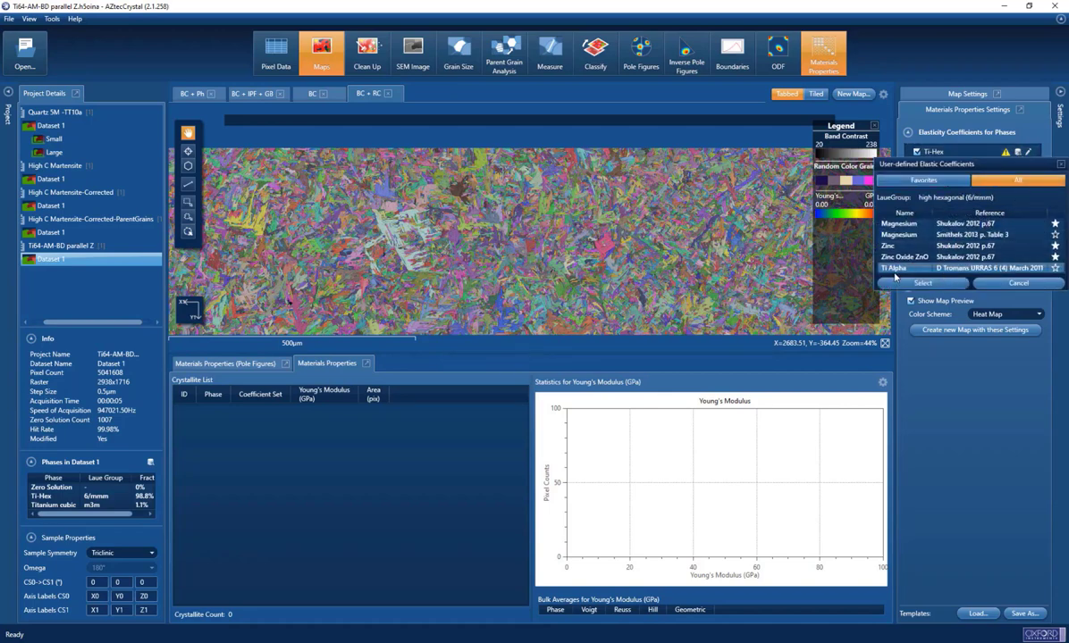
left_click(906, 268)
left_click(911, 284)
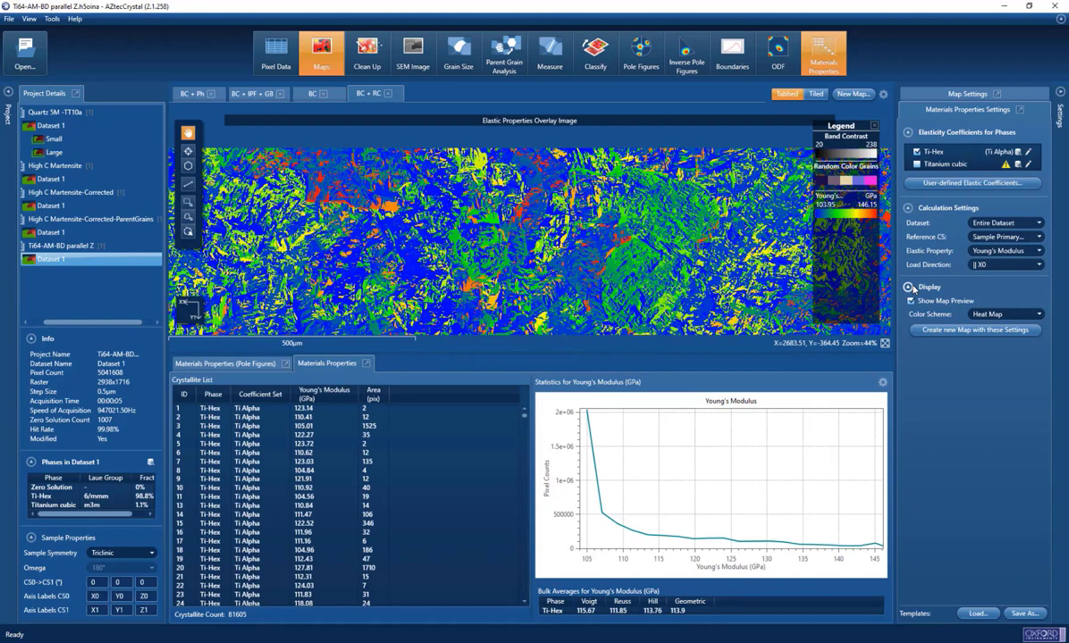
Set the Young's modulus load direction parallel to Z0 and show the whole elastic property map.
left_click(1039, 265)
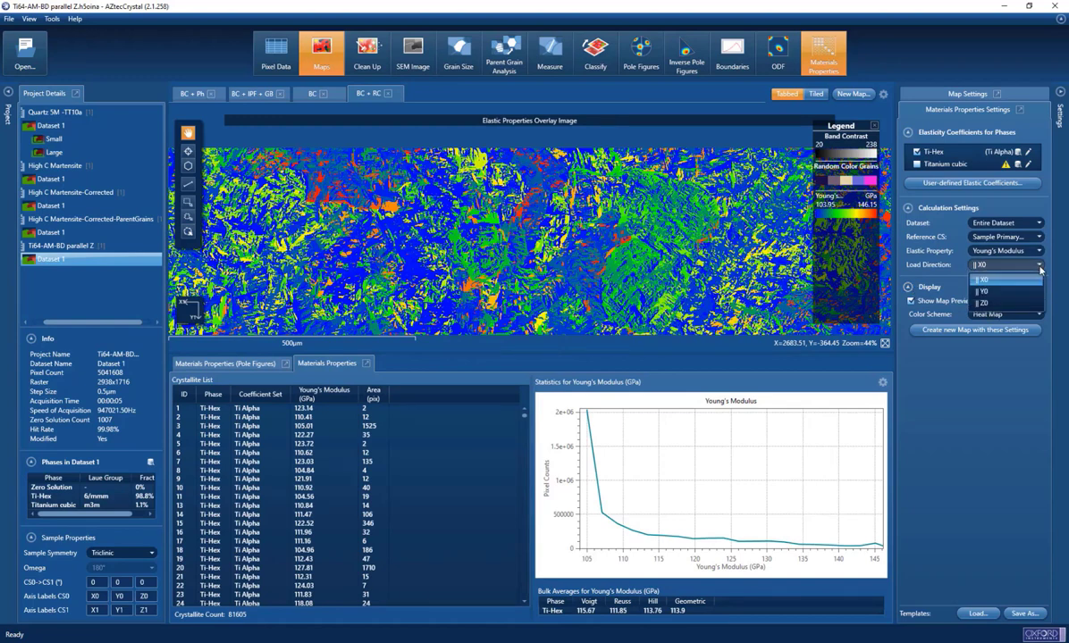
left_click(987, 304)
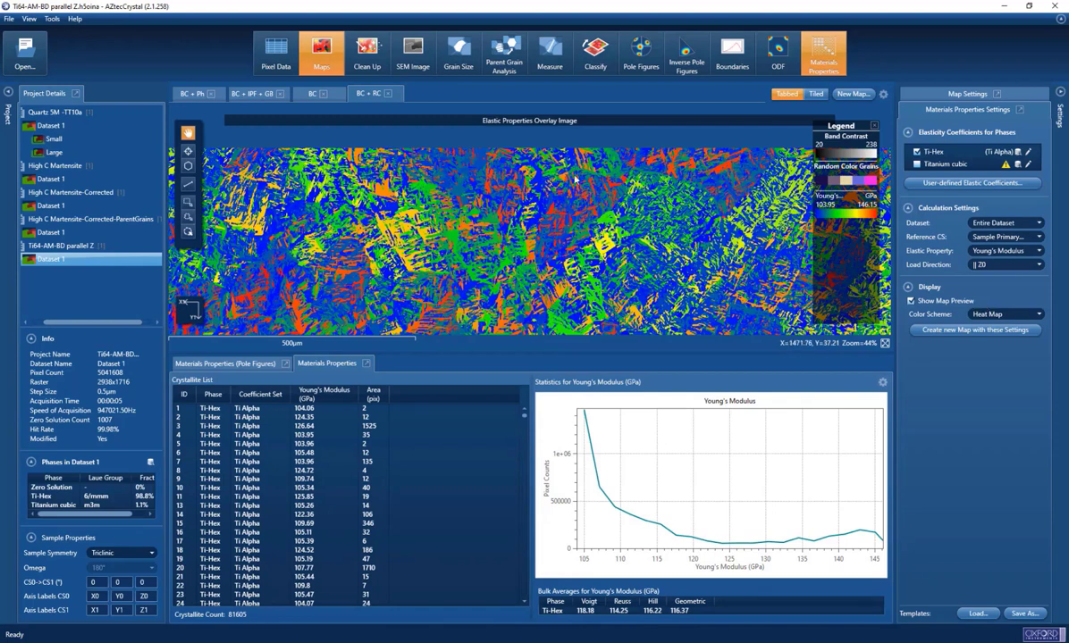
left_click(885, 344)
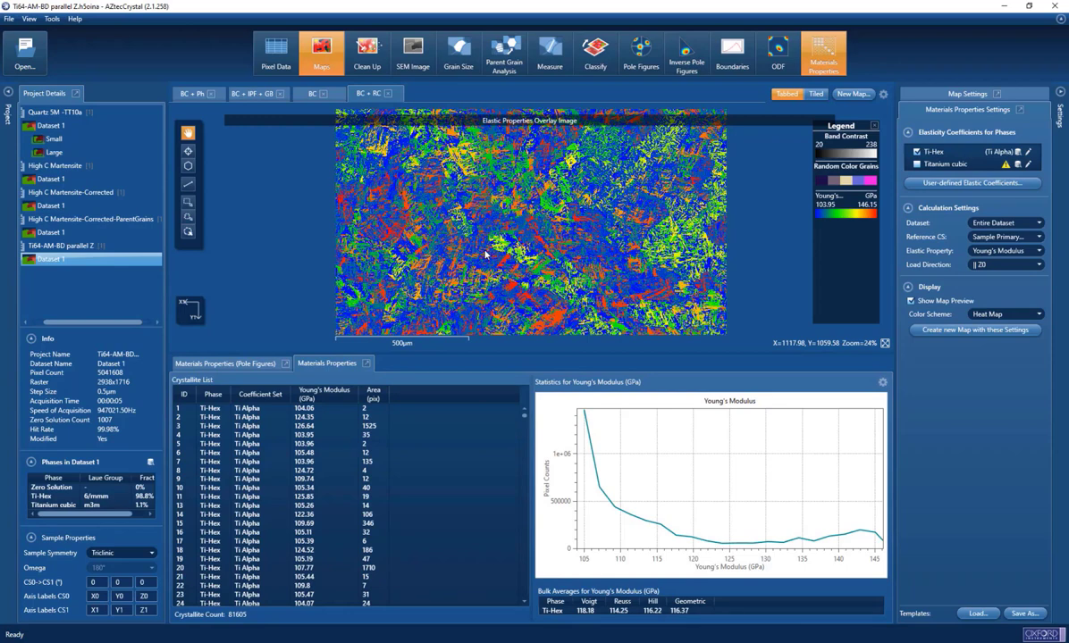
Show the Young's modulus pole figure for Ti-Hex and turn off its color gradient and great circles.
left_click(240, 364)
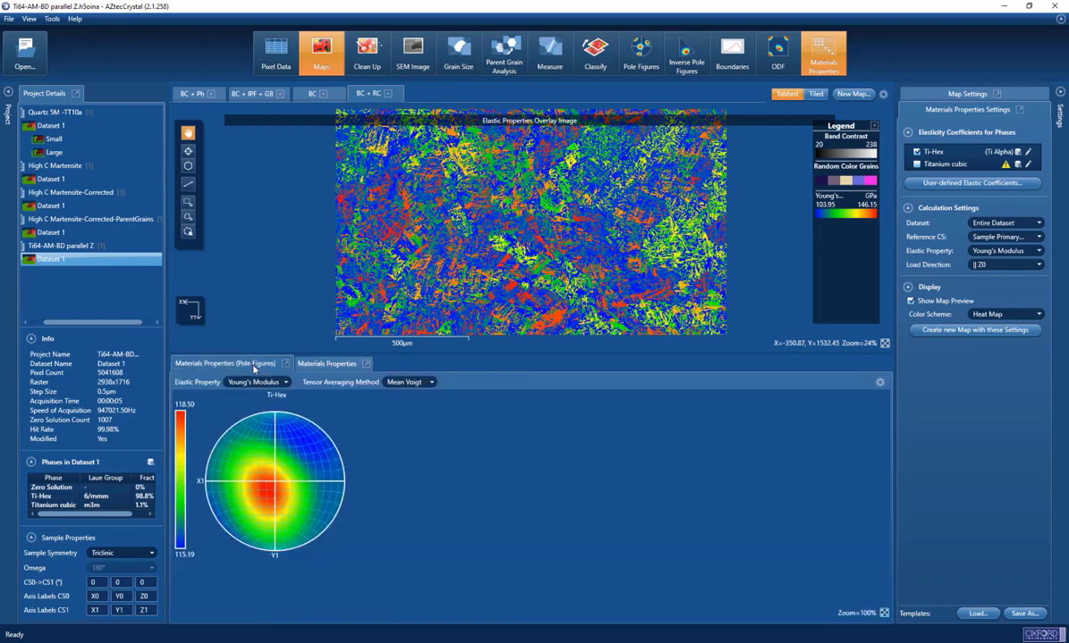
left_click(881, 382)
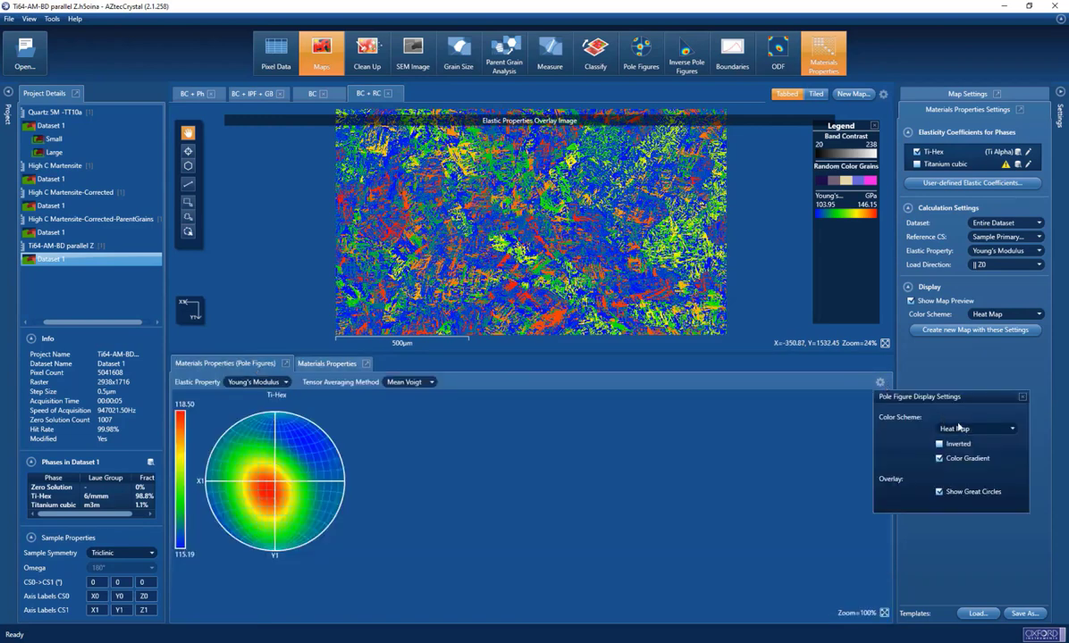
left_click(938, 459)
left_click(939, 492)
left_click(768, 471)
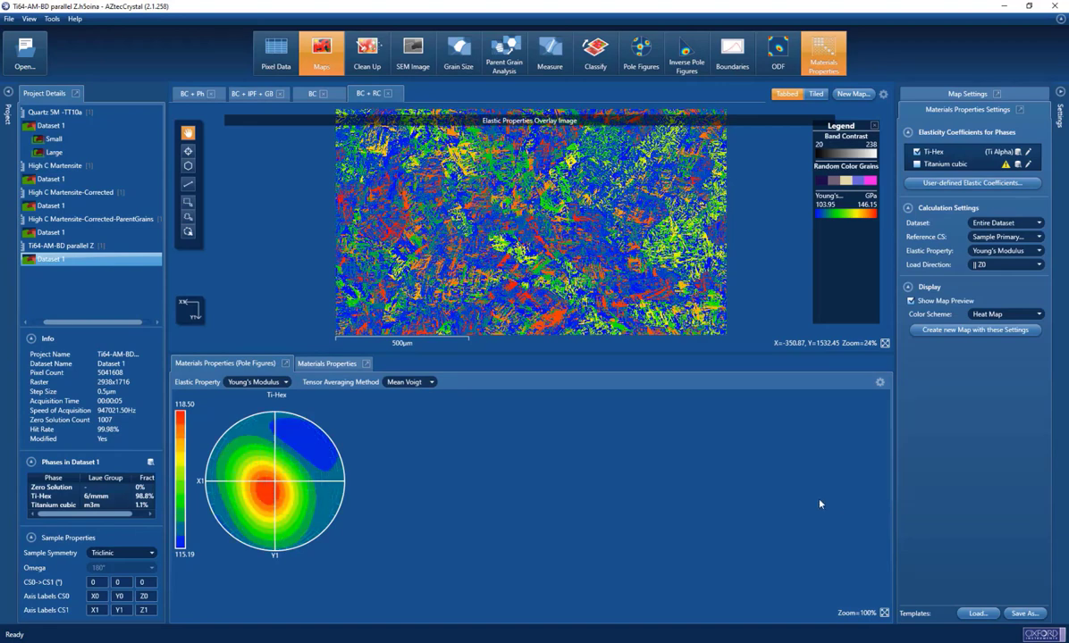